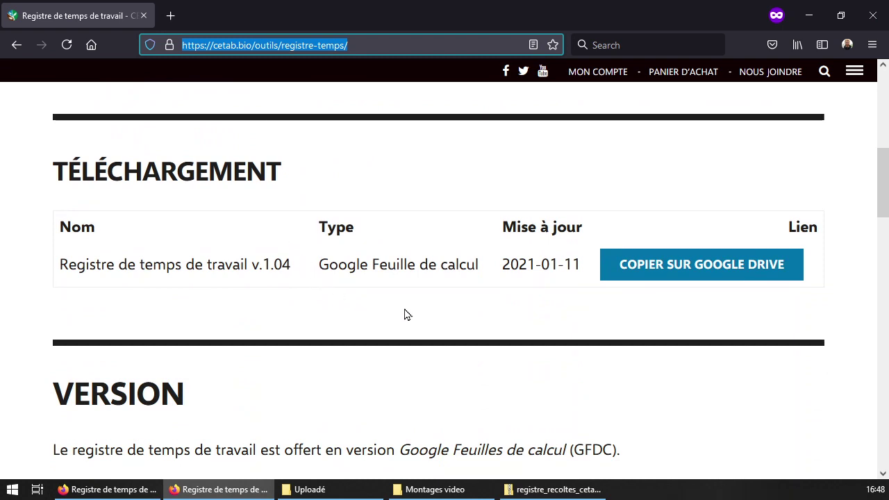
Copy the Registre de temps de travail v.1.04 spreadsheet to Google Drive.
{"action": "left_click", "coordinate": [749, 270]}
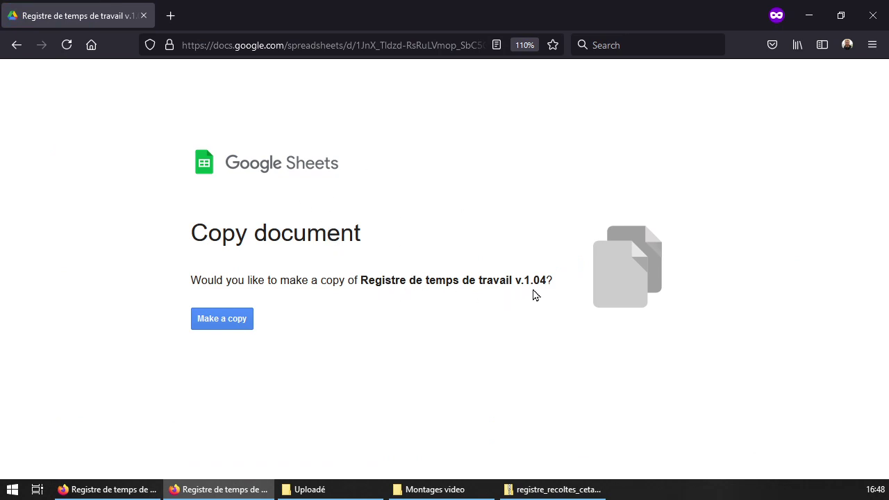
{"action": "left_click", "coordinate": [232, 327]}
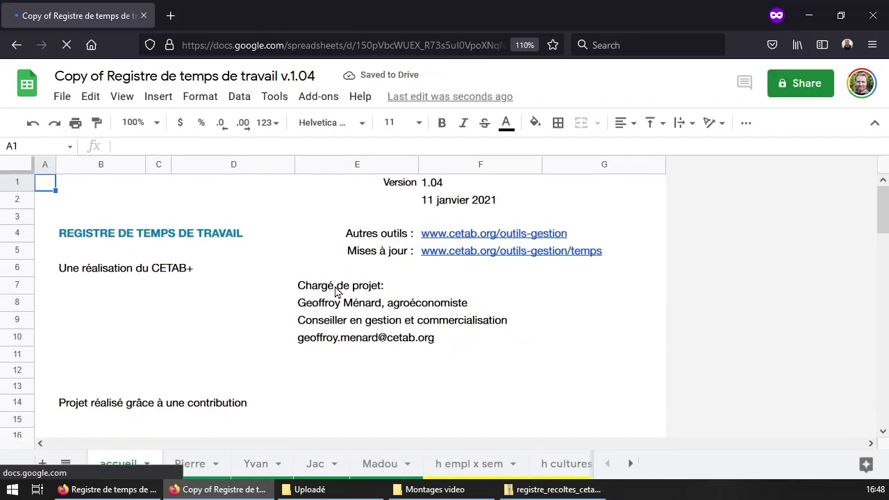
{"action": "left_click", "coordinate": [405, 185]}
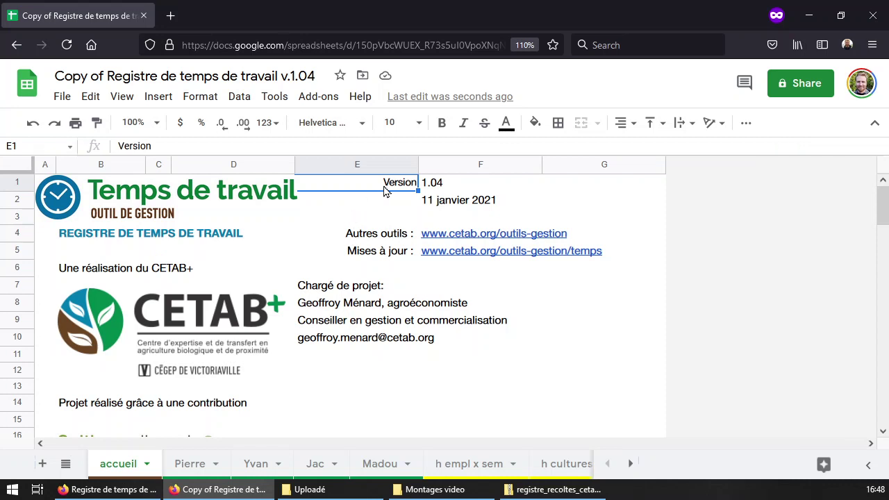
{"action": "left_click", "coordinate": [405, 204]}
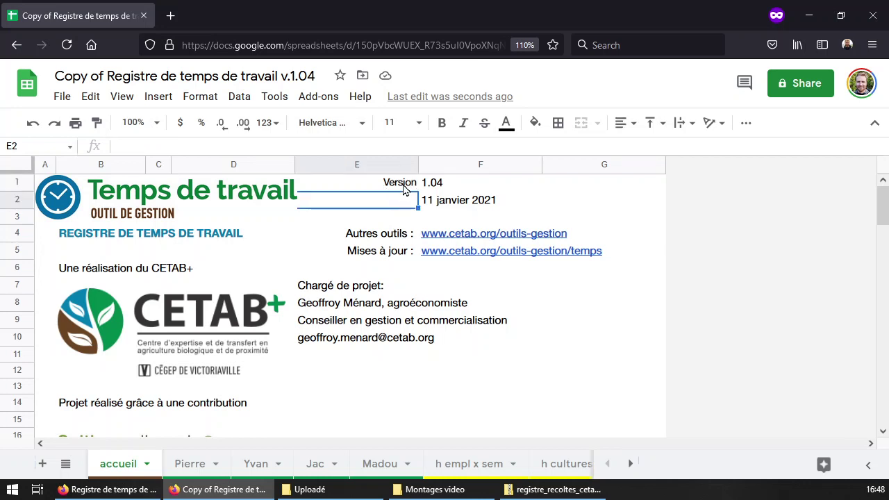
{"action": "left_click", "coordinate": [404, 189]}
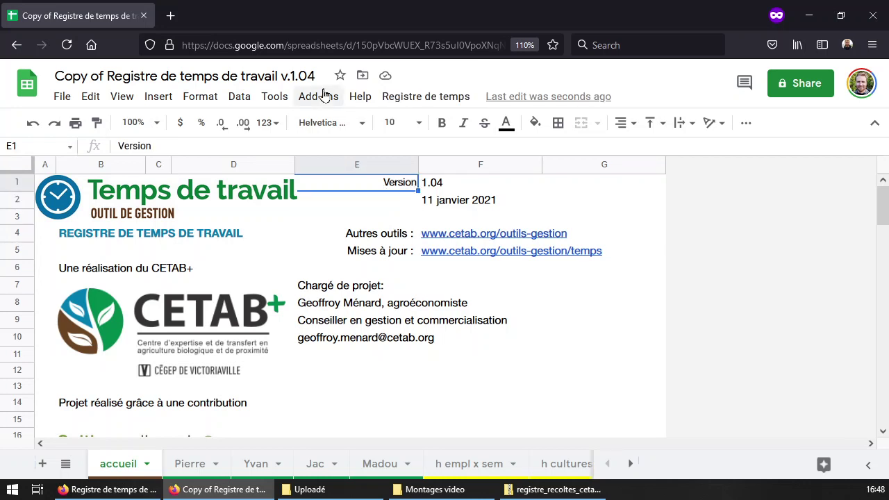
Run the register's backup copy function, continue to the script authorisation and choose the existing Google account.
{"action": "left_click", "coordinate": [427, 97]}
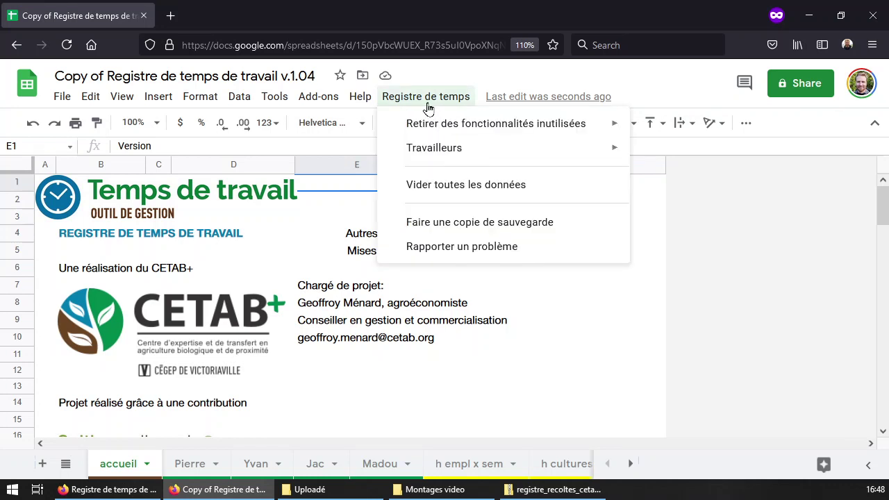
{"action": "left_click", "coordinate": [465, 224]}
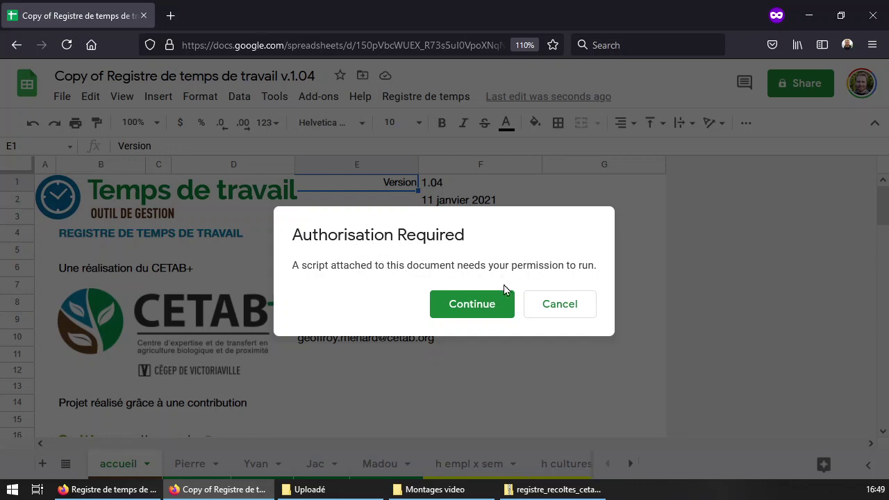
{"action": "left_click", "coordinate": [482, 309]}
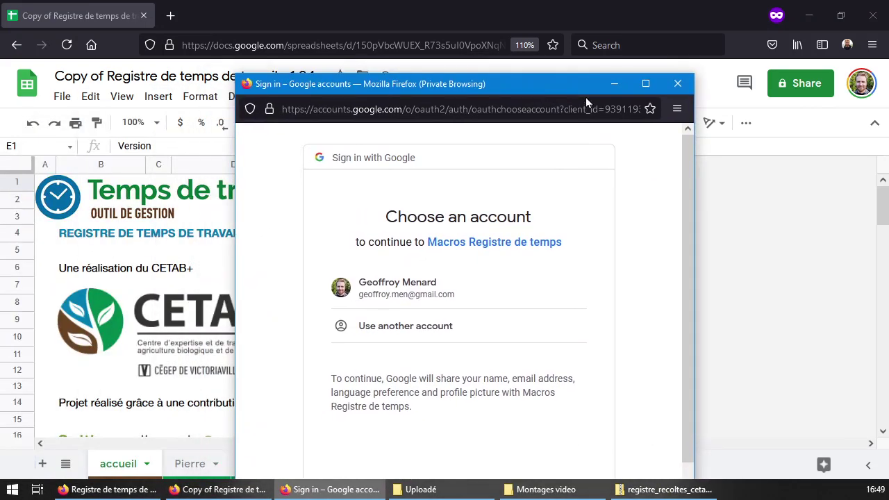
{"action": "left_click_drag", "start_coordinate": [586, 87], "coordinate": [528, 76]}
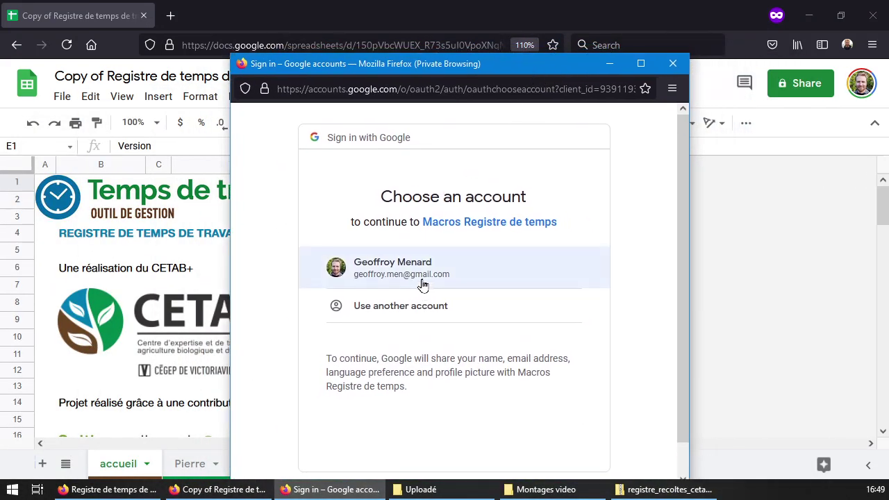
{"action": "left_click", "coordinate": [422, 278]}
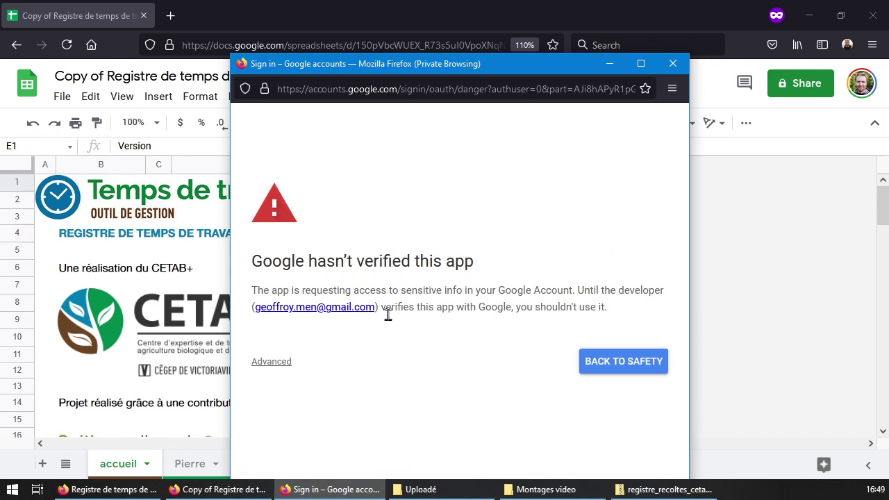
Proceed past the unverified app warning to Macros Registre de temps and allow it the requested account access.
{"action": "left_click", "coordinate": [272, 361]}
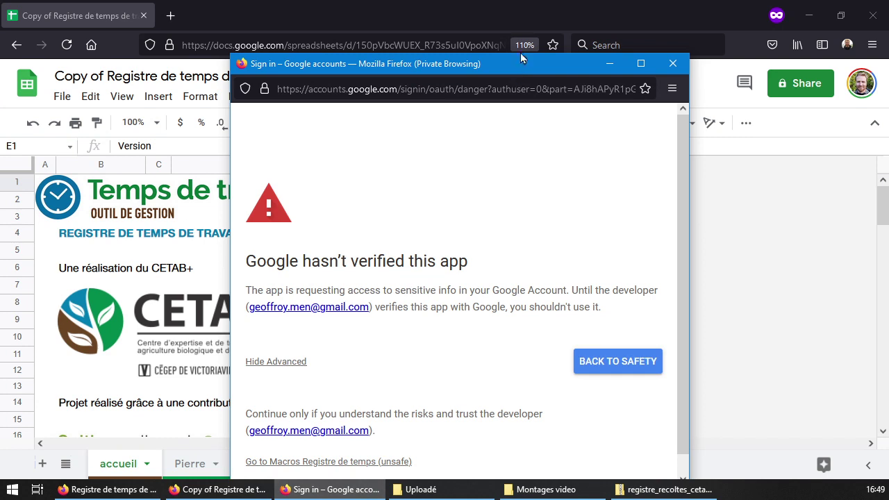
{"action": "scroll", "coordinate": [430, 285], "scroll_direction": "down", "scroll_amount": 1}
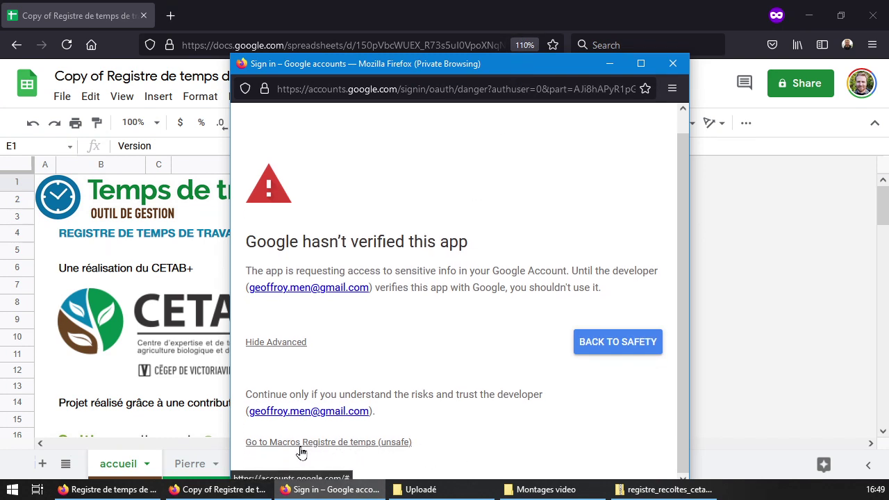
{"action": "left_click", "coordinate": [362, 449]}
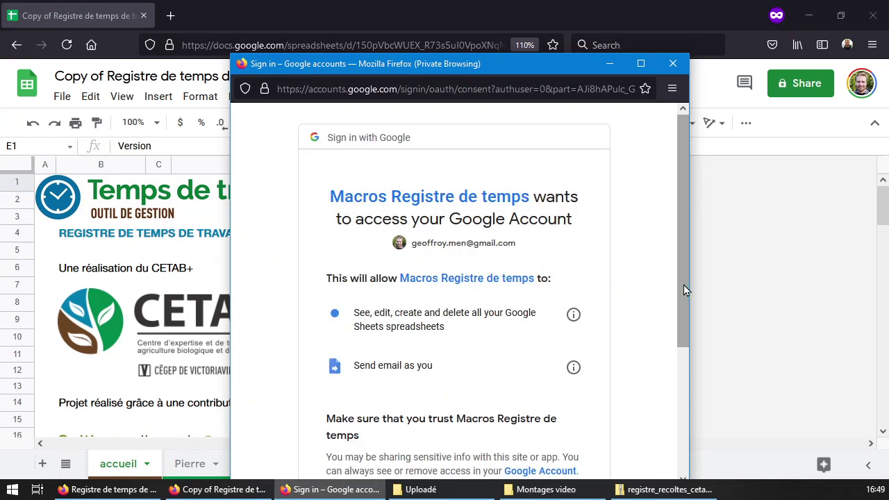
{"action": "left_click_drag", "start_coordinate": [685, 292], "coordinate": [682, 344]}
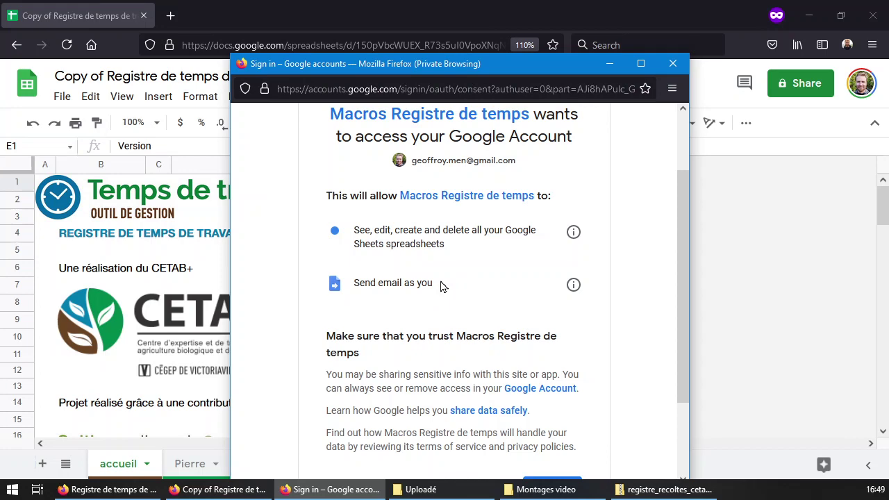
{"action": "left_click_drag", "start_coordinate": [678, 236], "coordinate": [686, 266]}
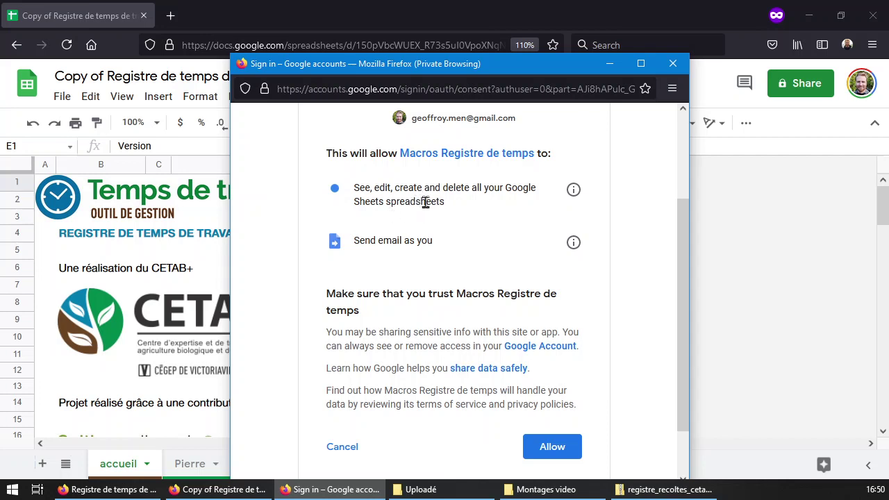
{"action": "left_click", "coordinate": [552, 448]}
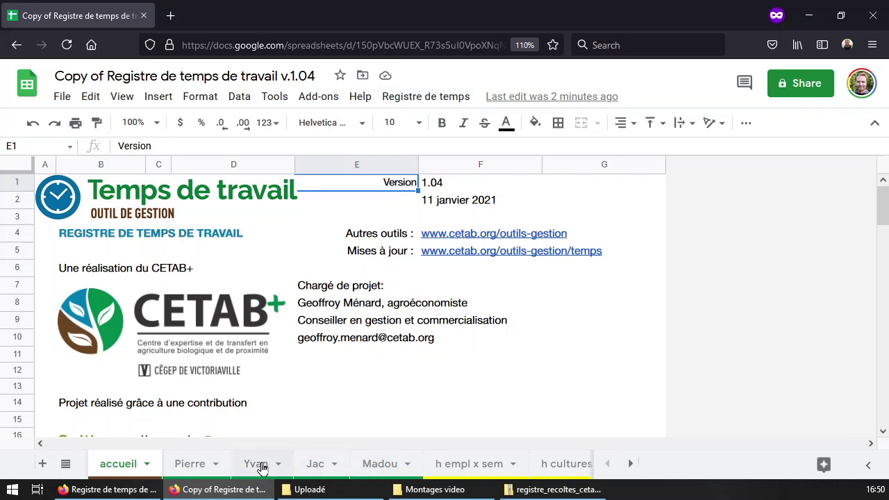
Examine the recorded activities on the first worker's time sheet.
{"action": "left_click", "coordinate": [189, 463]}
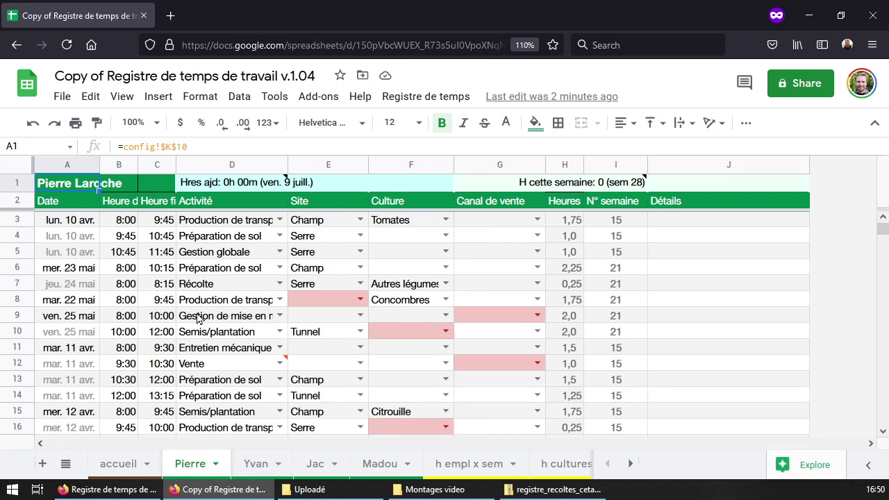
{"action": "left_click", "coordinate": [240, 286]}
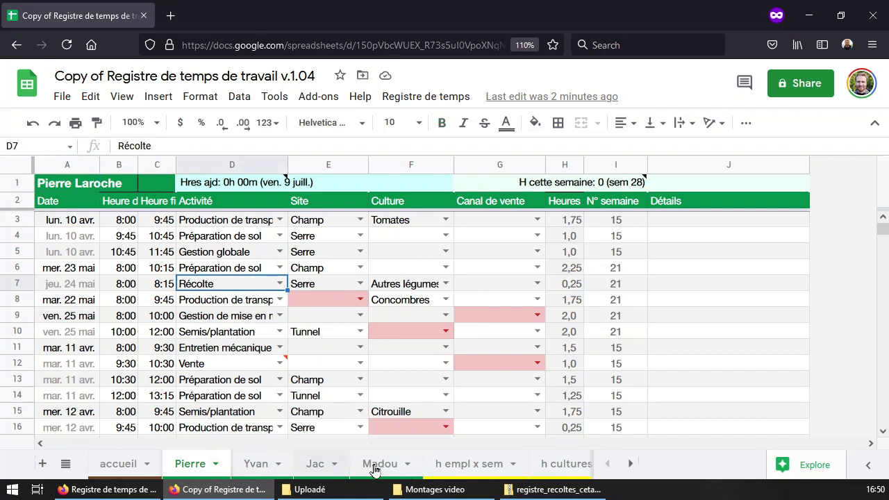
Open the config sheet and show its drop-down lists and worker table.
{"action": "left_click", "coordinate": [66, 464]}
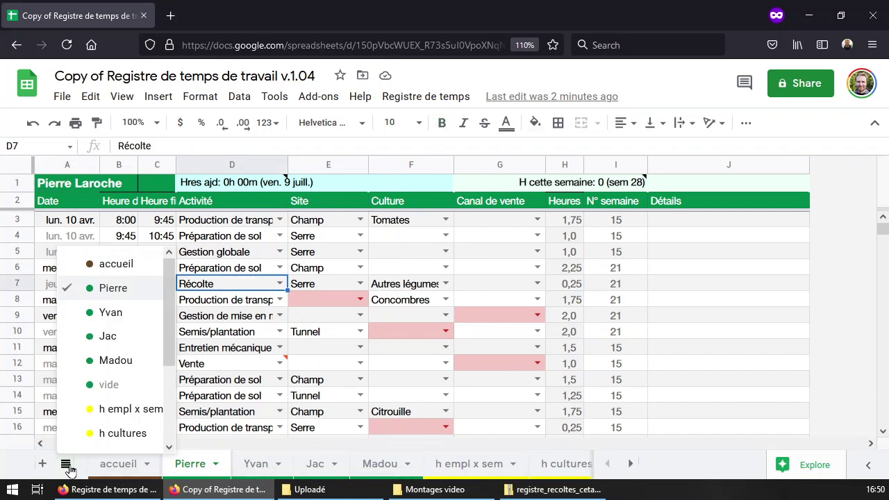
{"action": "scroll", "coordinate": [129, 414], "scroll_direction": "down", "scroll_amount": 2}
{"action": "left_click", "coordinate": [129, 411]}
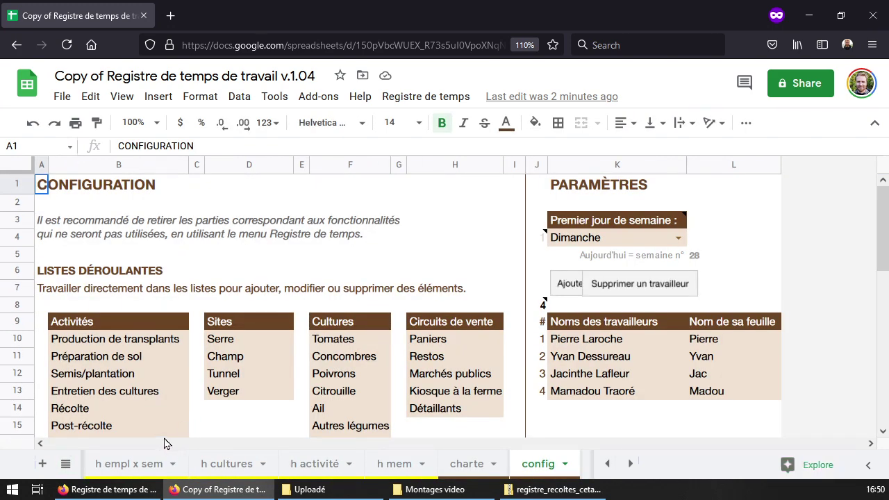
{"action": "scroll", "coordinate": [604, 323], "scroll_direction": "down", "scroll_amount": 1}
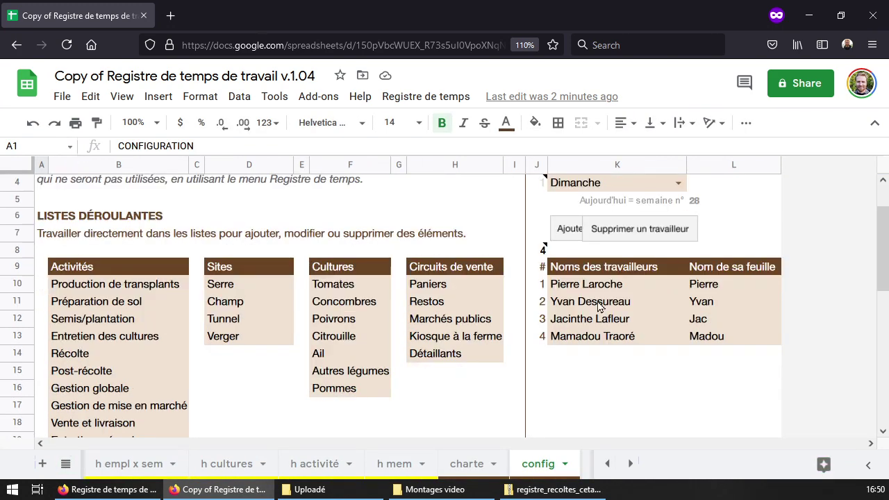
Examine the four worker names in the config table alongside the workers' individual sheets.
{"action": "left_click_drag", "start_coordinate": [603, 289], "coordinate": [604, 338]}
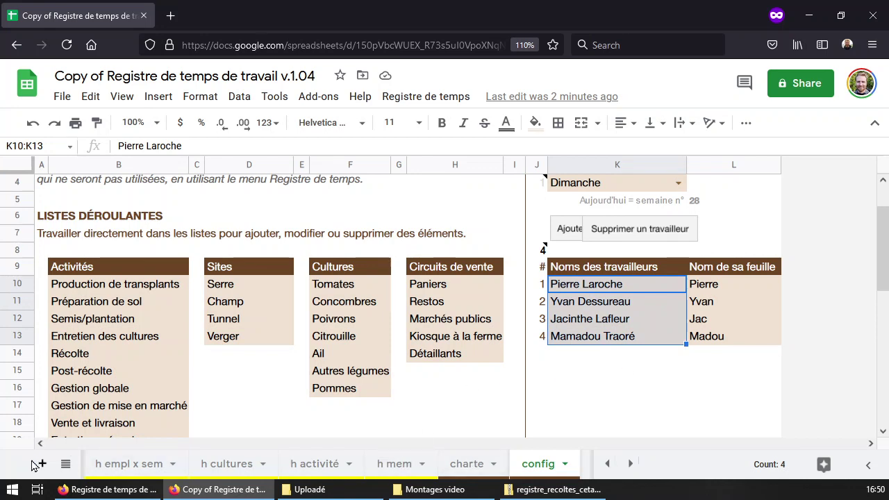
{"action": "left_click", "coordinate": [66, 464]}
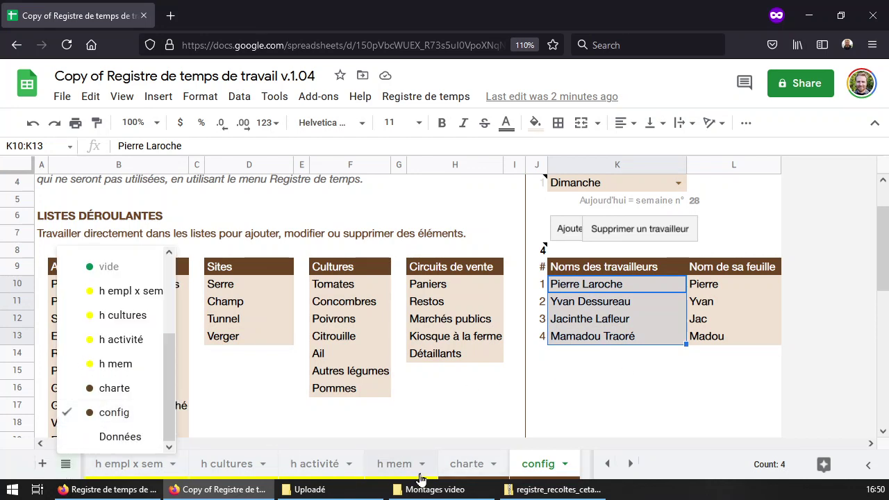
{"action": "left_click", "coordinate": [607, 464]}
{"action": "left_click", "coordinate": [607, 464]}
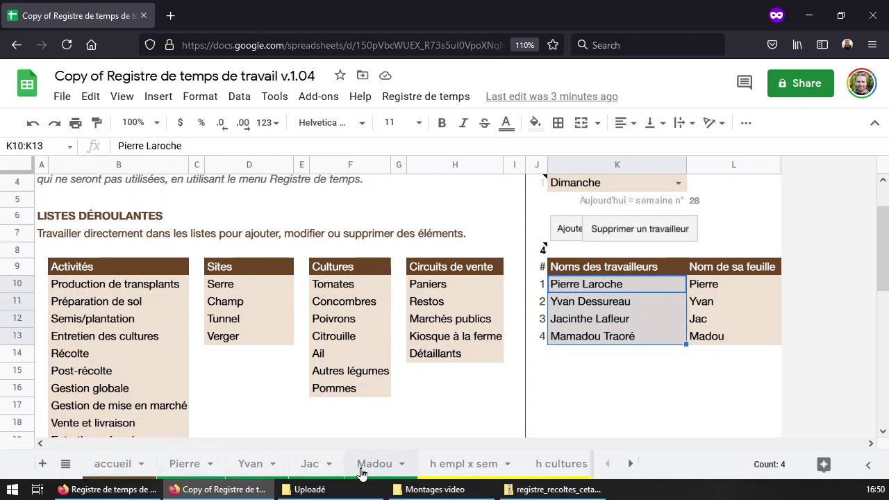
{"action": "left_click", "coordinate": [641, 287]}
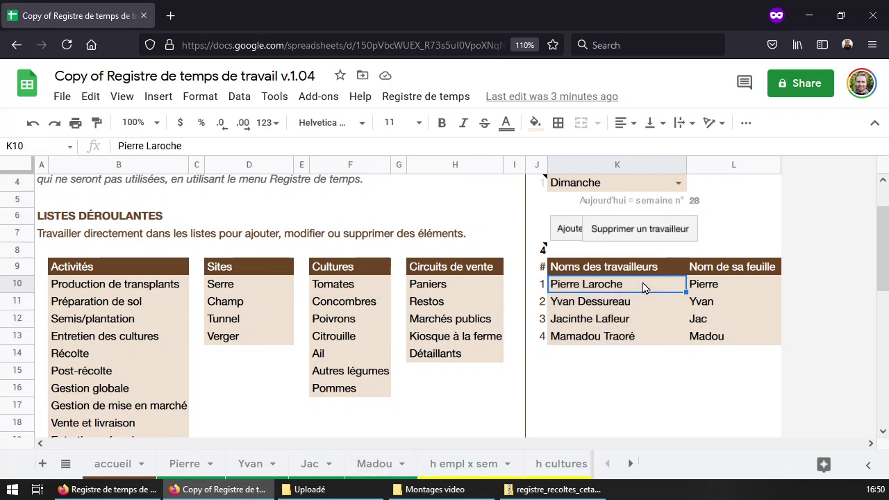
{"action": "left_click", "coordinate": [660, 239]}
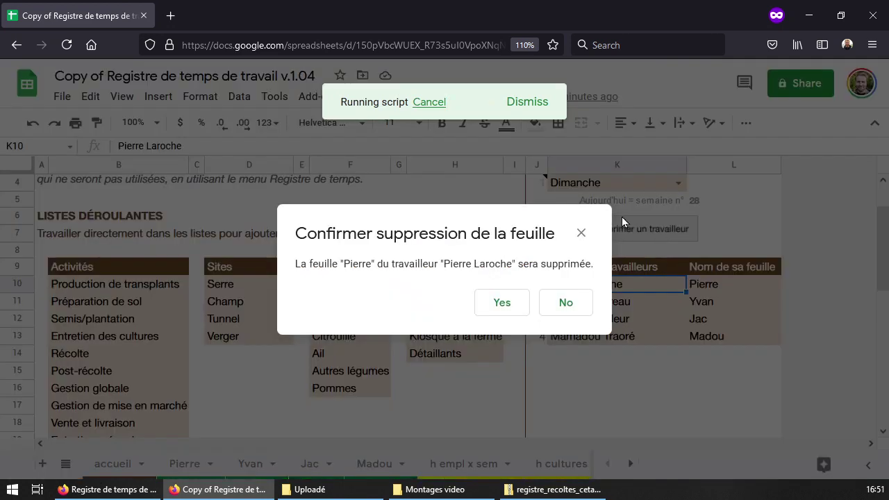
{"action": "left_click", "coordinate": [564, 305]}
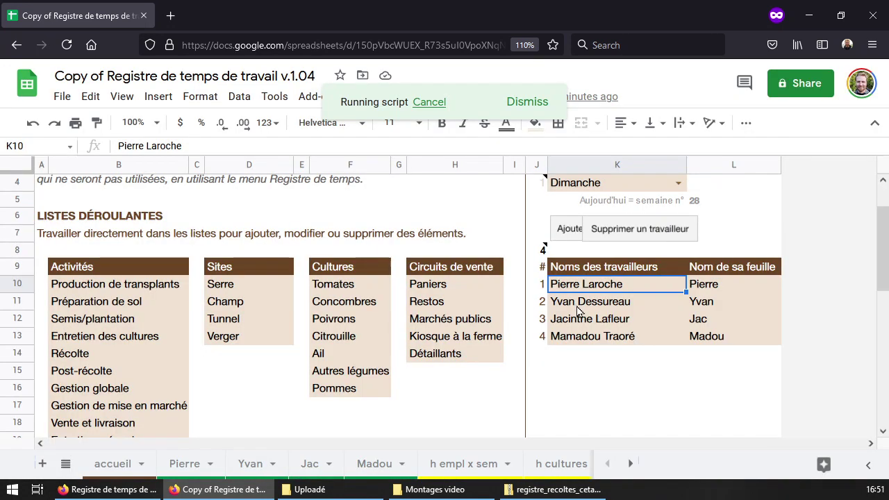
Move the "Supprimer un travailleur" button sideways so it no longer covers "Ajouter un travailleur".
{"action": "right_click", "coordinate": [666, 228]}
{"action": "left_click_drag", "start_coordinate": [660, 248], "coordinate": [761, 248]}
{"action": "left_click", "coordinate": [623, 389]}
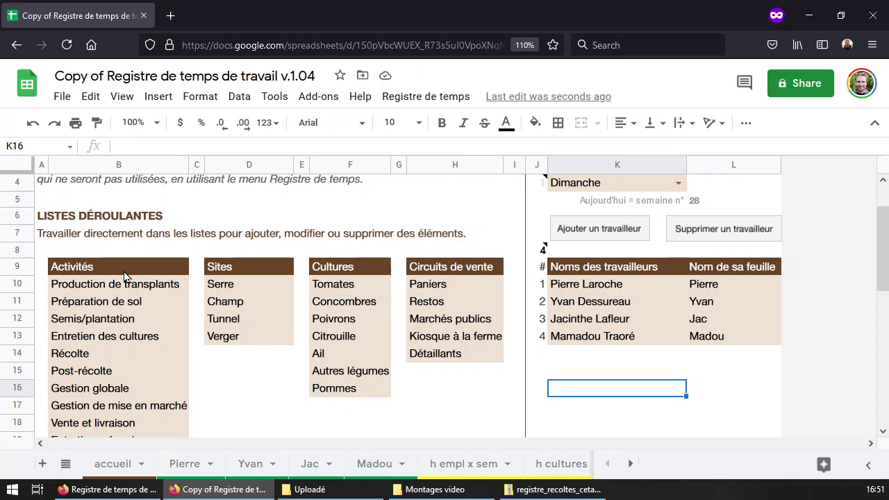
Examine the entries in the Activités, Sites, Cultures and Circuits de vente lists on the config sheet.
{"action": "left_click_drag", "start_coordinate": [115, 285], "coordinate": [102, 426]}
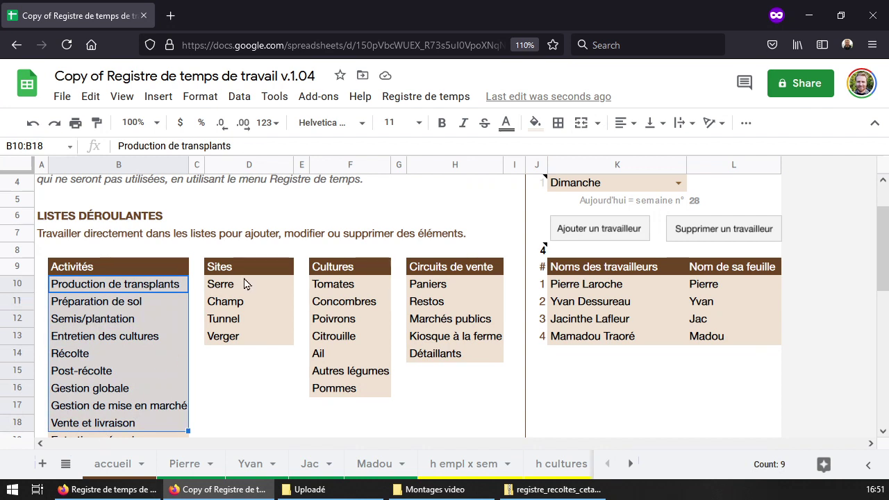
{"action": "left_click_drag", "start_coordinate": [248, 285], "coordinate": [257, 340]}
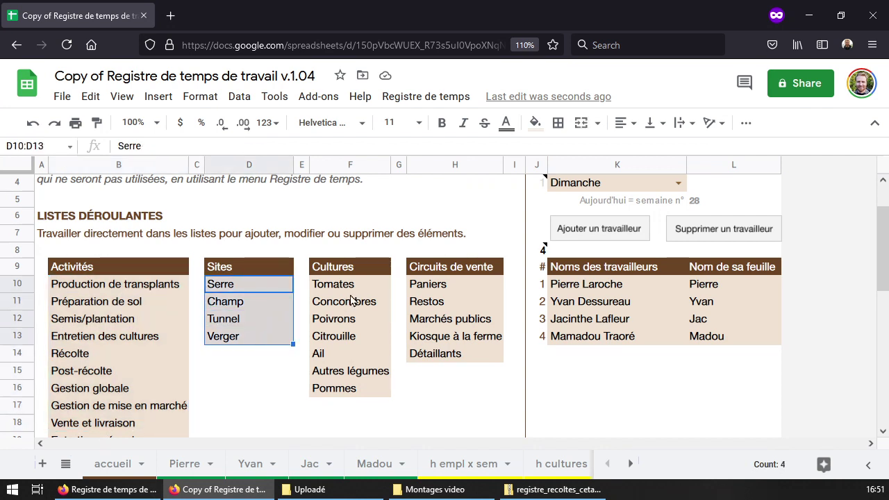
{"action": "left_click_drag", "start_coordinate": [360, 284], "coordinate": [366, 393]}
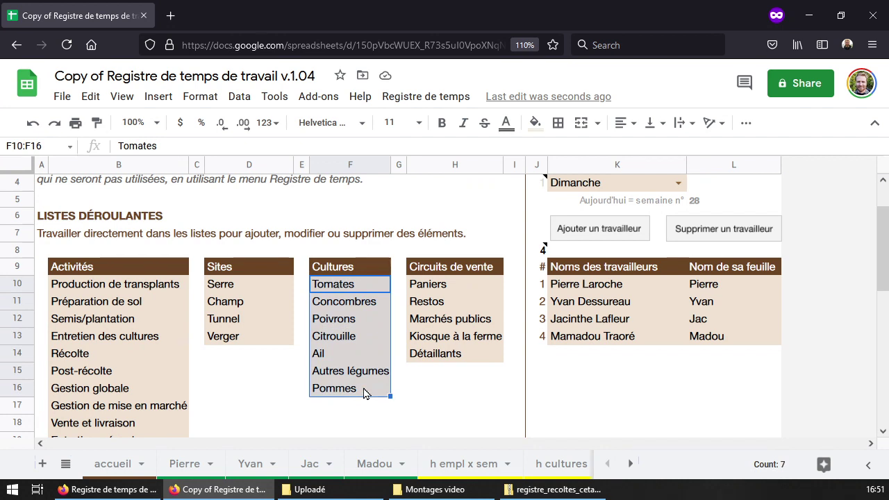
{"action": "left_click_drag", "start_coordinate": [427, 284], "coordinate": [452, 353]}
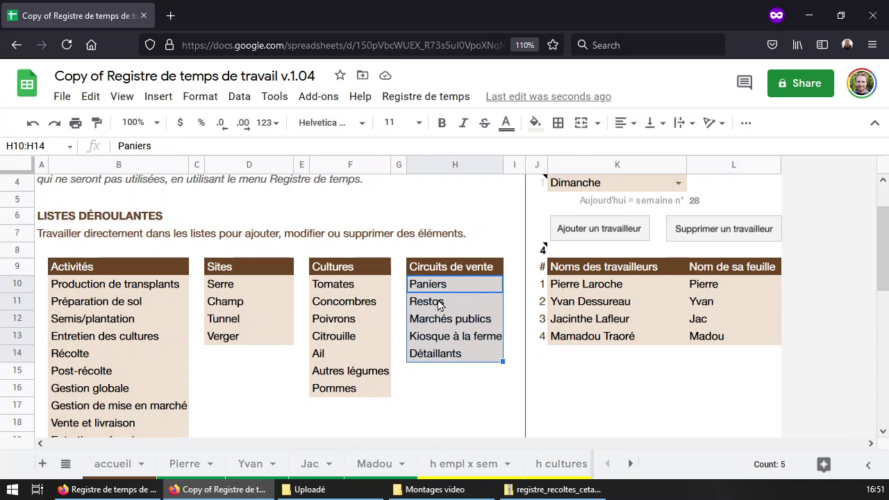
Review the options for removing unused features from the time register without applying any.
{"action": "left_click", "coordinate": [446, 101]}
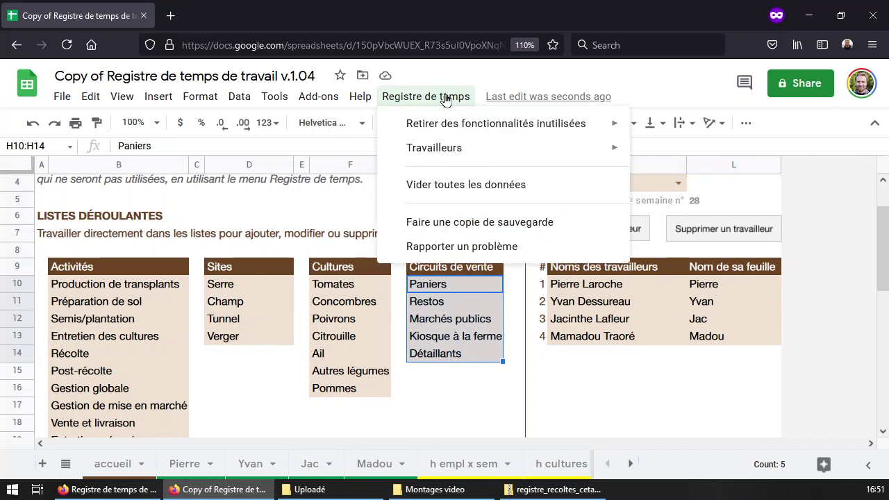
{"action": "mouse_move", "coordinate": [448, 124]}
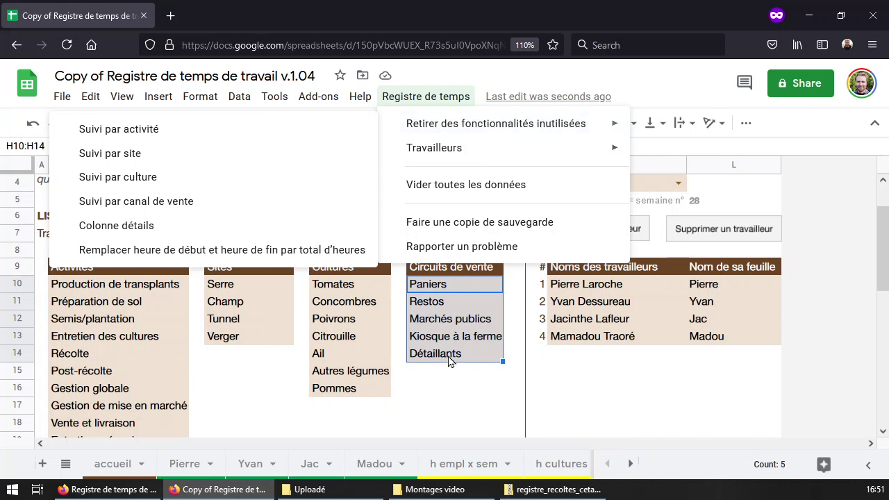
{"action": "left_click", "coordinate": [455, 318]}
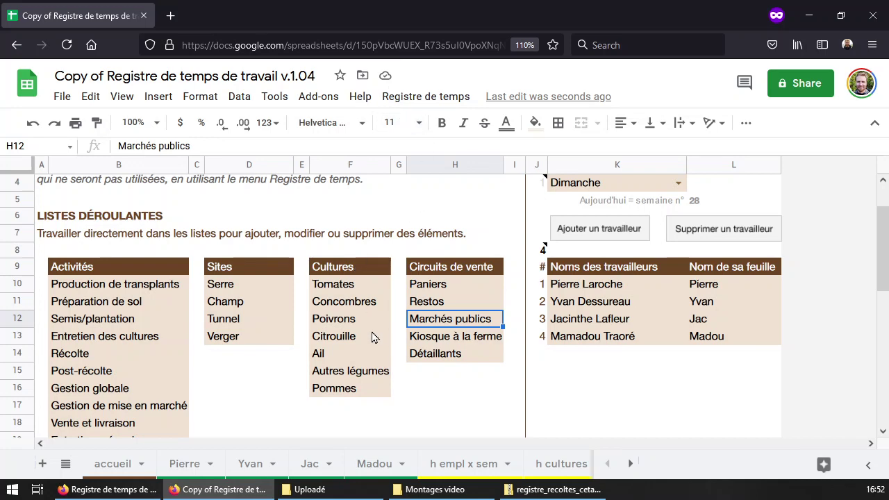
Protect the first worker's whole sheet, restricting editing to the owner only.
{"action": "left_click", "coordinate": [193, 470]}
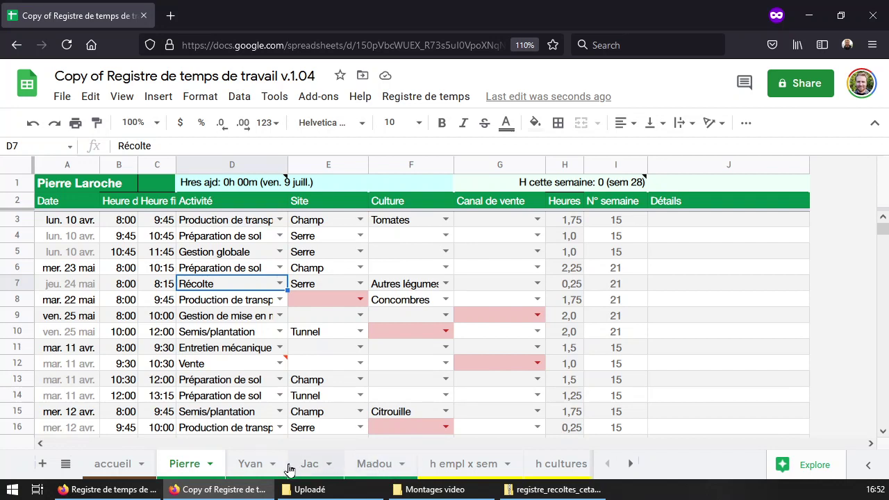
{"action": "left_click", "coordinate": [211, 465]}
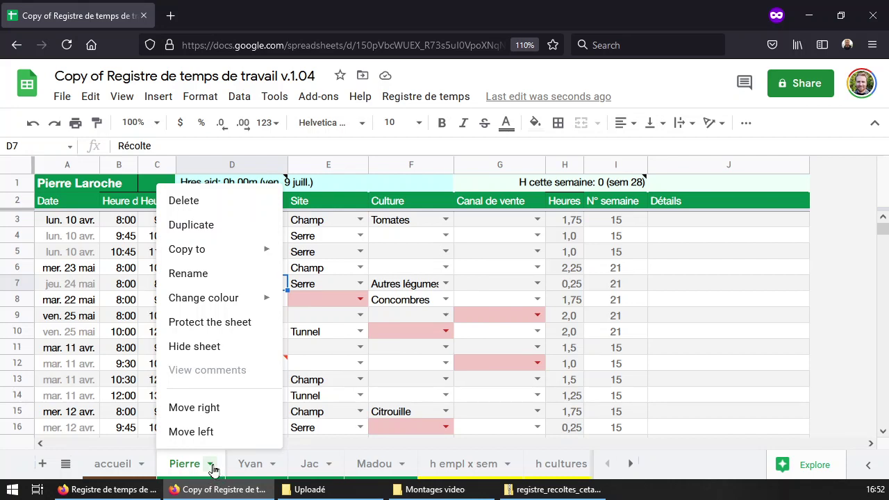
{"action": "left_click", "coordinate": [233, 329]}
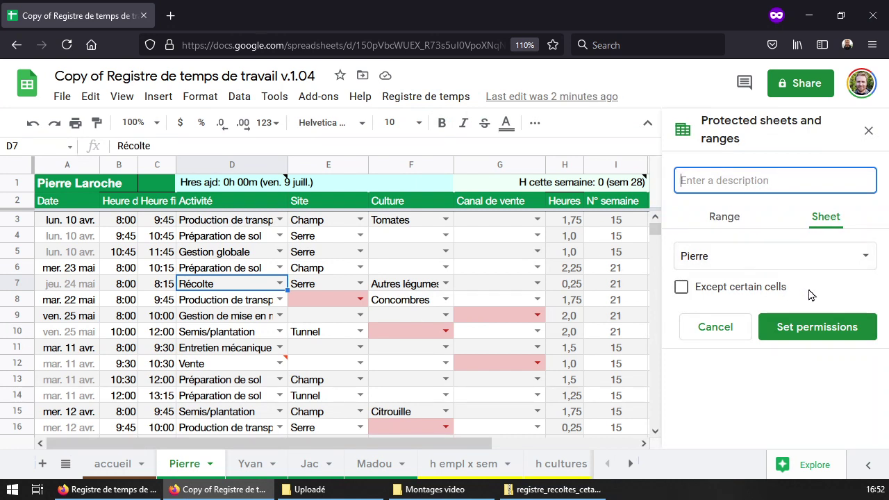
{"action": "left_click", "coordinate": [841, 324]}
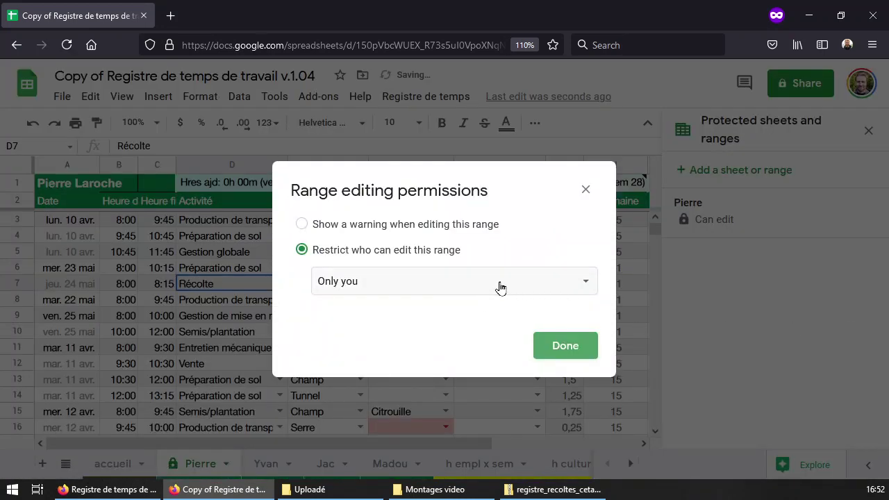
Try to set custom editing permissions for the protected sheet, searching for "cetab" as an additional editor.
{"action": "left_click", "coordinate": [434, 283]}
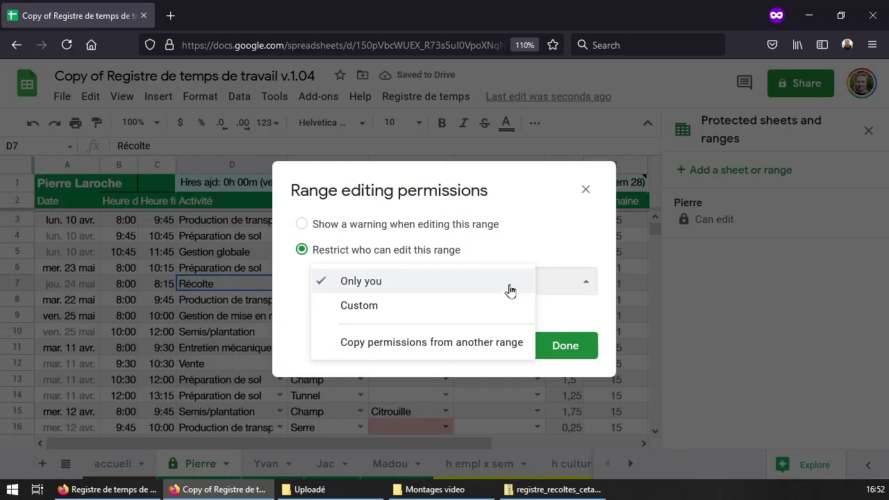
{"action": "left_click", "coordinate": [414, 309]}
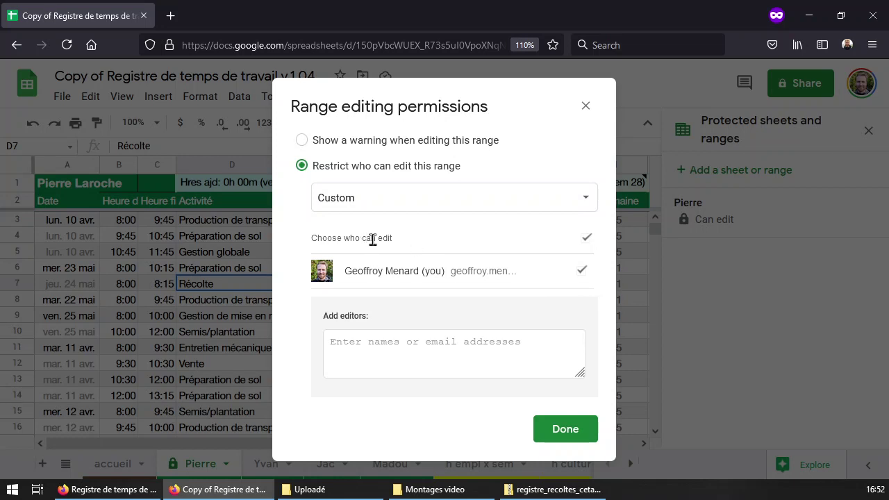
{"action": "left_click", "coordinate": [394, 342]}
{"action": "type", "text": "cetab"}
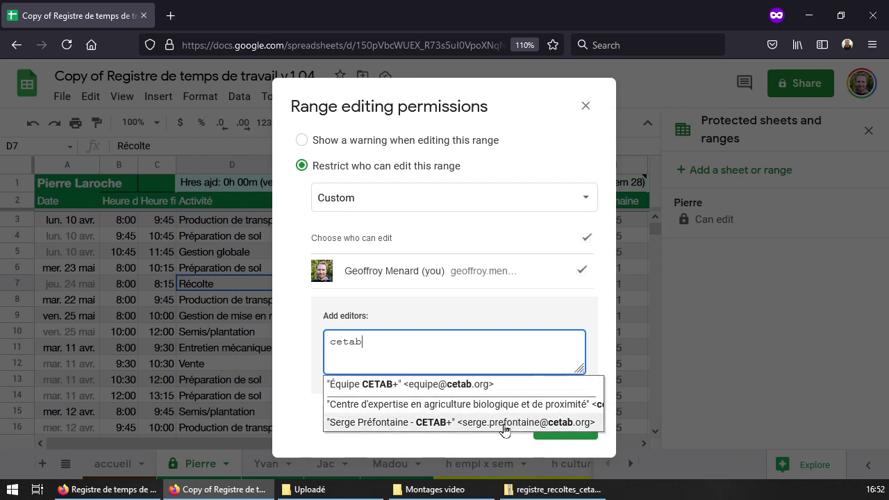
{"action": "left_click", "coordinate": [444, 353]}
{"action": "double_click", "coordinate": [324, 340]}
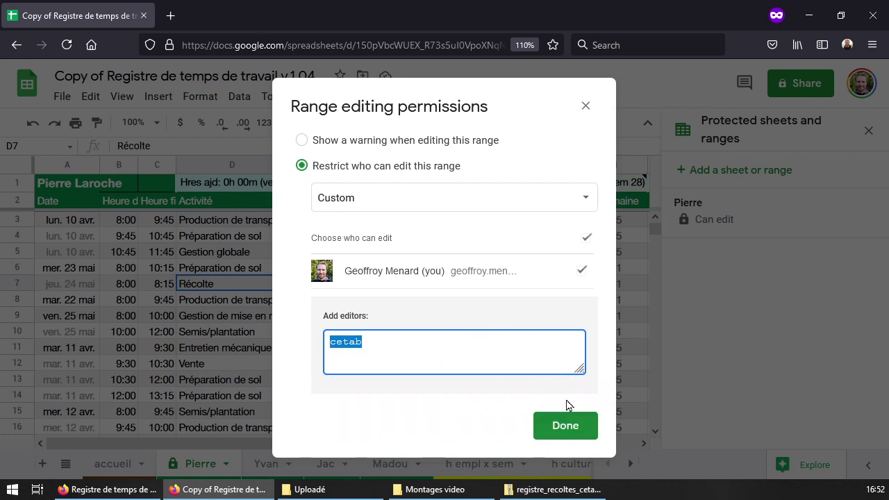
{"action": "left_click", "coordinate": [585, 105]}
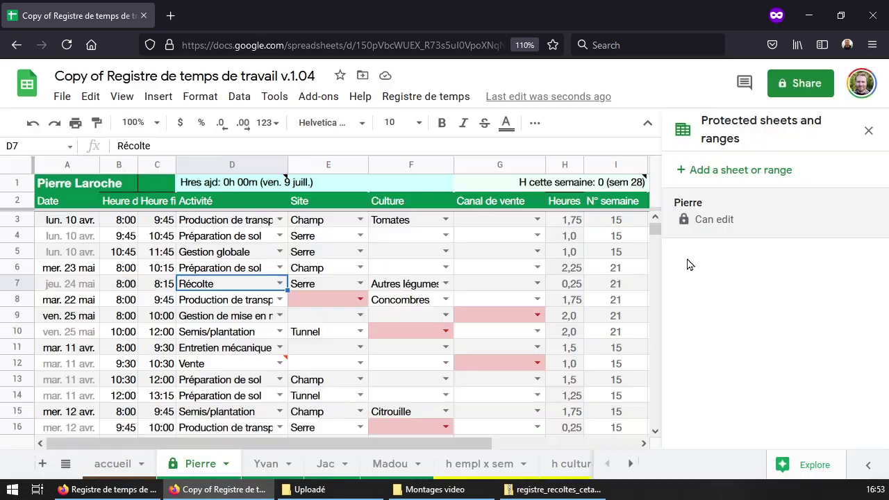
Review the protection settings of the first worker's sheet without adding another protection.
{"action": "left_click", "coordinate": [870, 133]}
{"action": "left_click", "coordinate": [226, 464]}
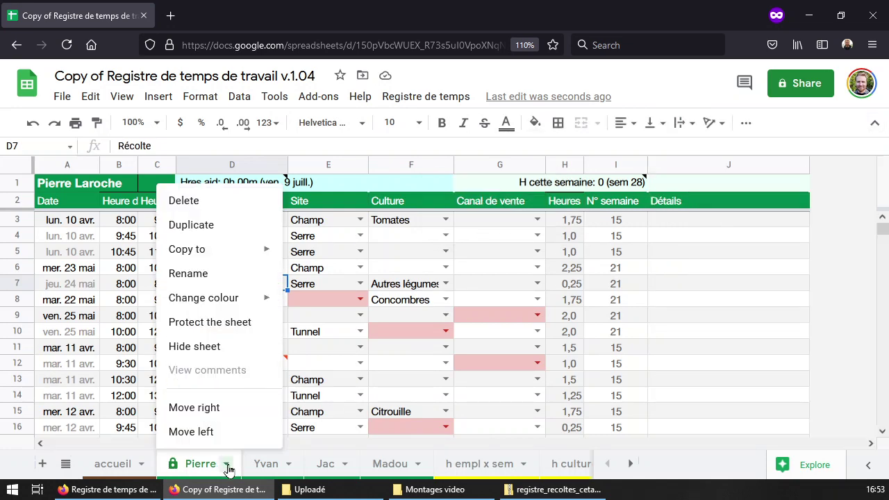
{"action": "left_click", "coordinate": [240, 322]}
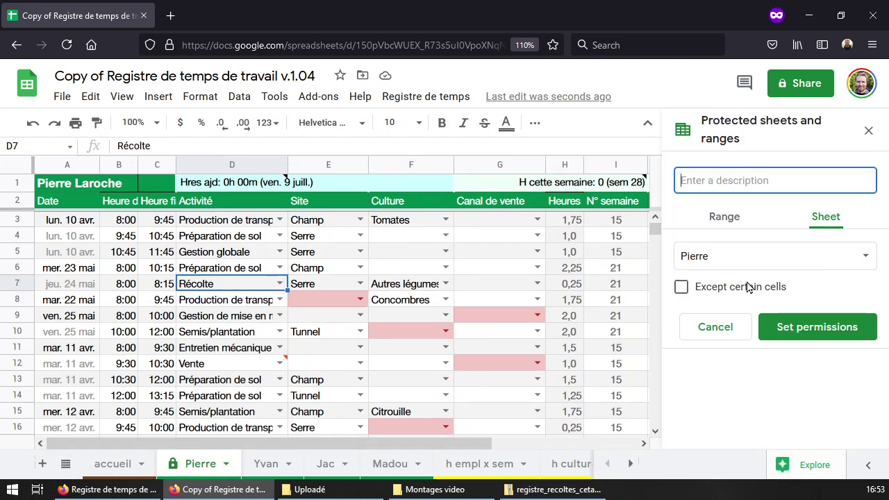
{"action": "left_click", "coordinate": [739, 329]}
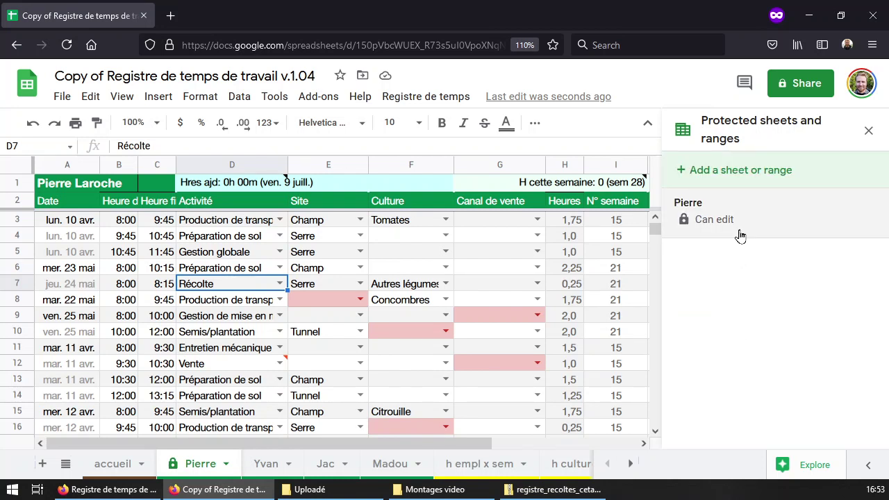
{"action": "left_click", "coordinate": [771, 222]}
{"action": "key", "text": "Return"}
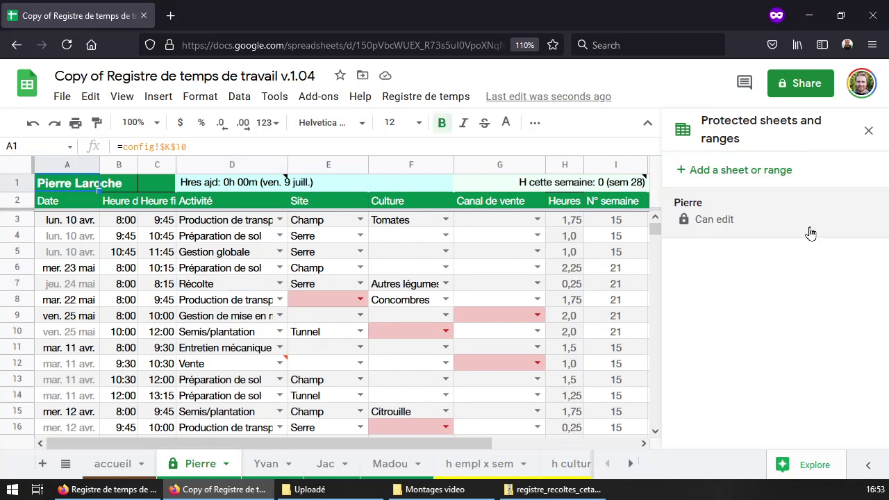
Examine how the worker's entries record date, start and end times, activity and site, and how the Heures column is calculated.
{"action": "left_click", "coordinate": [213, 335]}
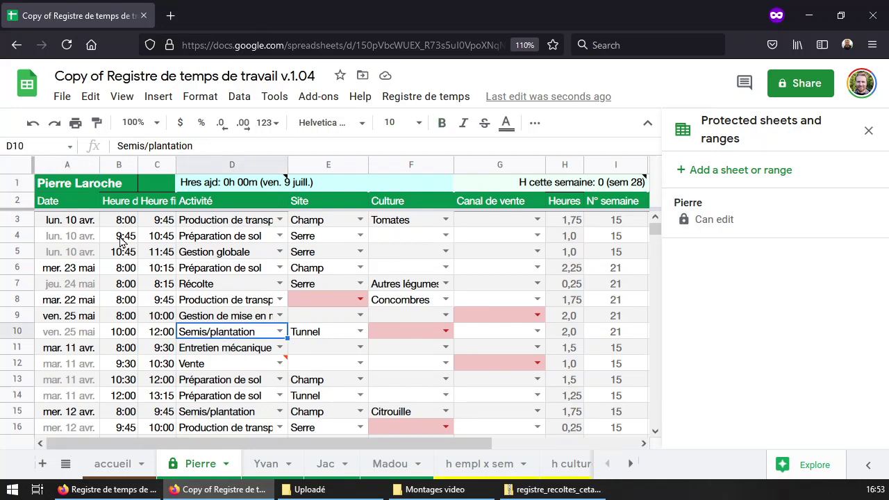
{"action": "left_click", "coordinate": [96, 225]}
{"action": "left_click", "coordinate": [173, 321]}
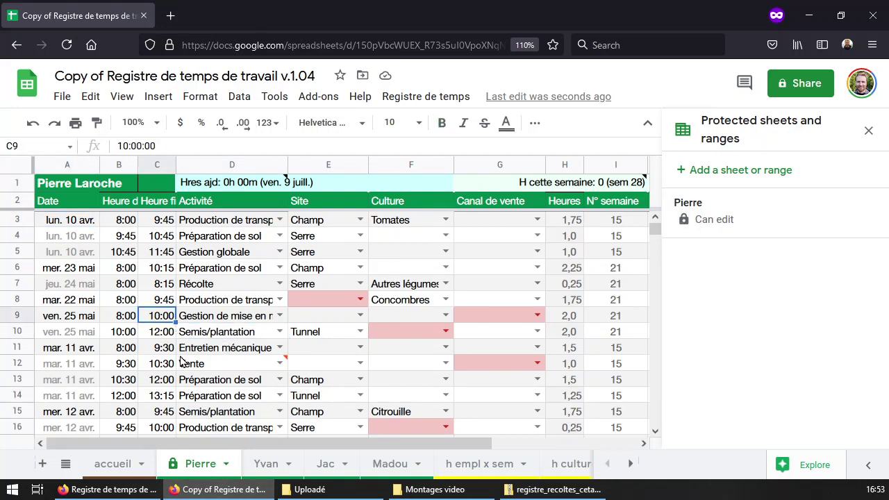
{"action": "left_click", "coordinate": [81, 226]}
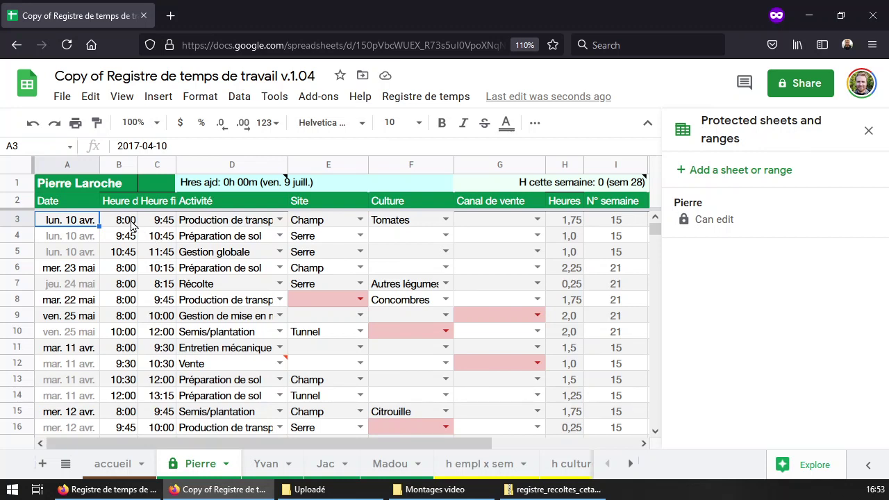
{"action": "left_click", "coordinate": [262, 223]}
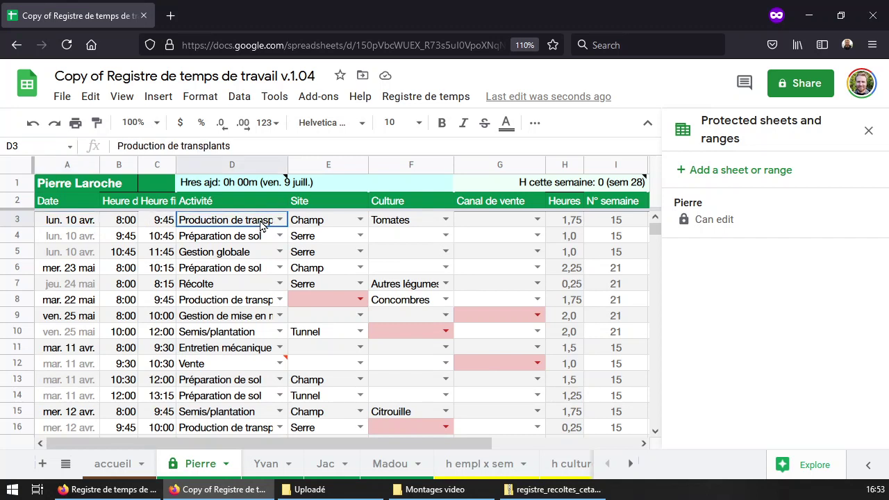
{"action": "left_click", "coordinate": [336, 224]}
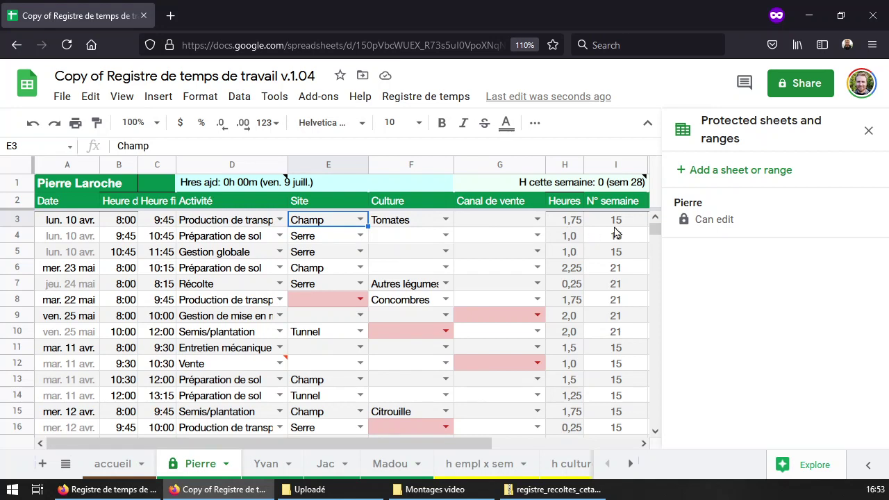
{"action": "left_click", "coordinate": [569, 225]}
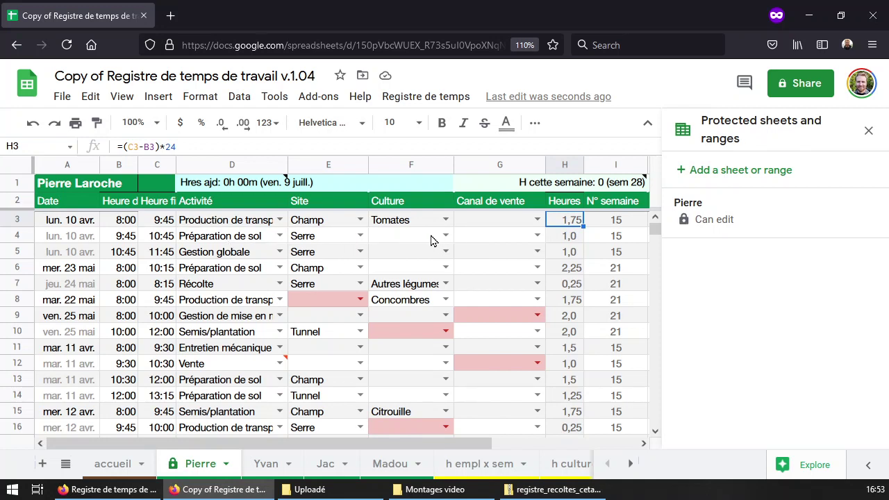
{"action": "left_click", "coordinate": [572, 240]}
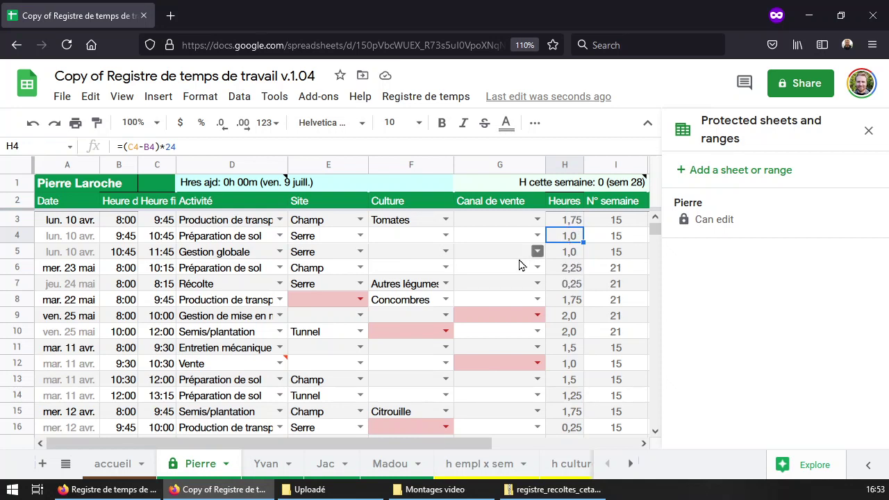
{"action": "scroll", "coordinate": [285, 295], "scroll_direction": "down", "scroll_amount": 3}
{"action": "scroll", "coordinate": [285, 295], "scroll_direction": "down", "scroll_amount": 1}
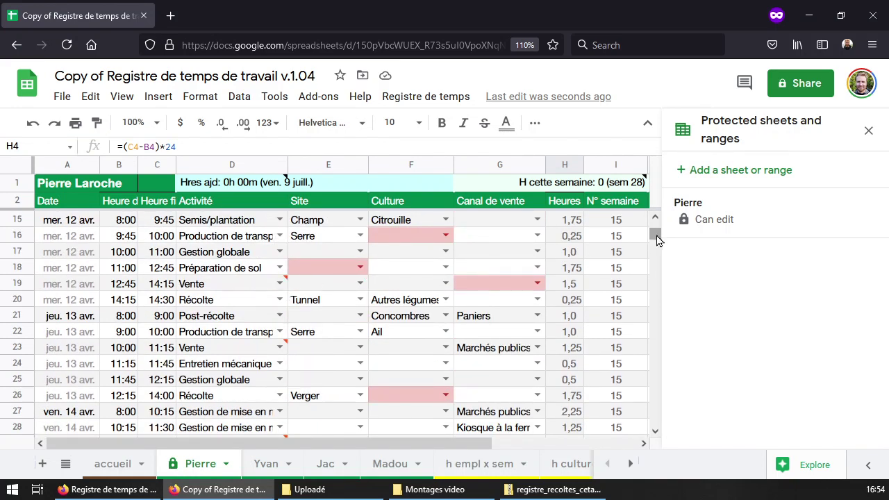
{"action": "left_click_drag", "start_coordinate": [655, 235], "coordinate": [657, 220]}
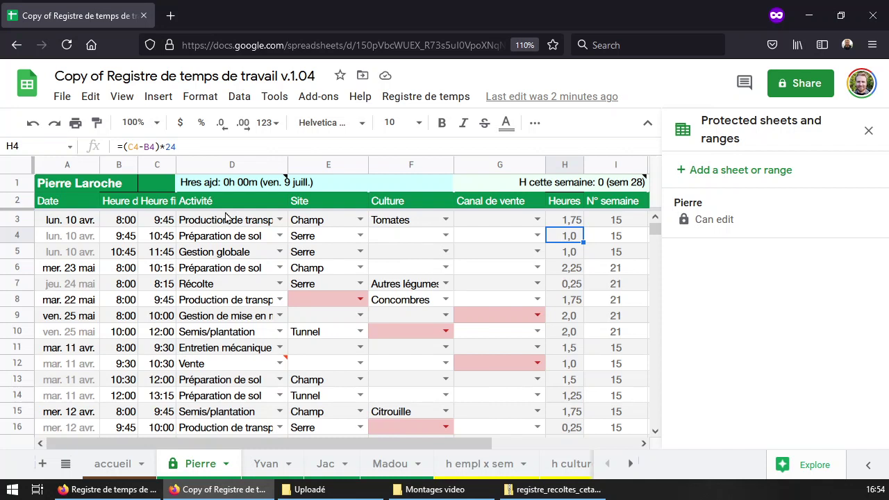
Examine the dates, start and end times and activities of the three 10 April entries in rows 3 to 5.
{"action": "left_click", "coordinate": [87, 227]}
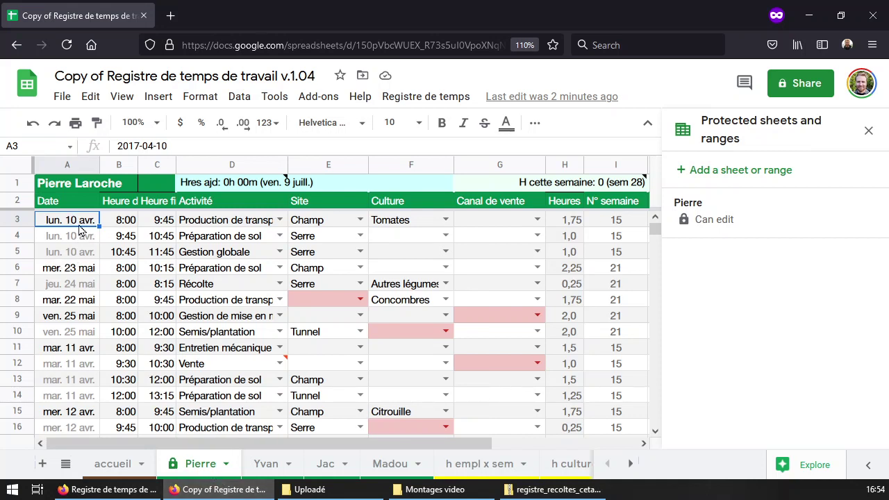
{"action": "left_click_drag", "start_coordinate": [69, 229], "coordinate": [109, 261]}
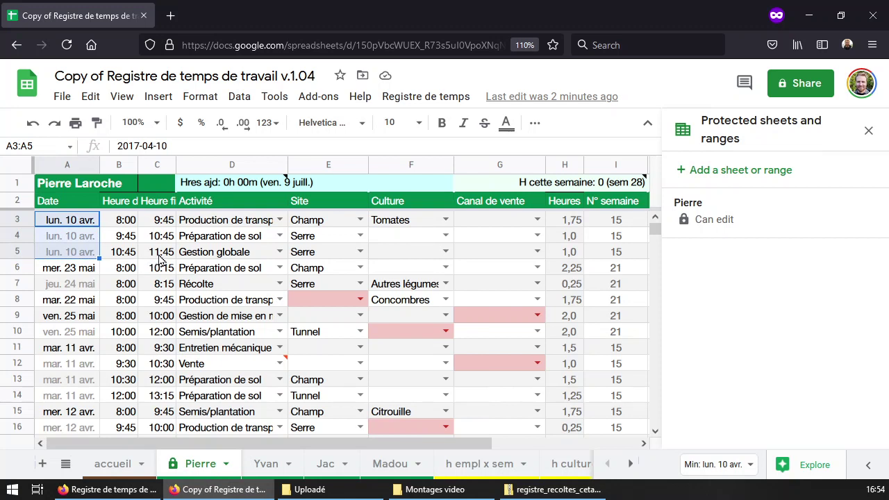
{"action": "left_click", "coordinate": [132, 226]}
{"action": "left_click", "coordinate": [162, 259]}
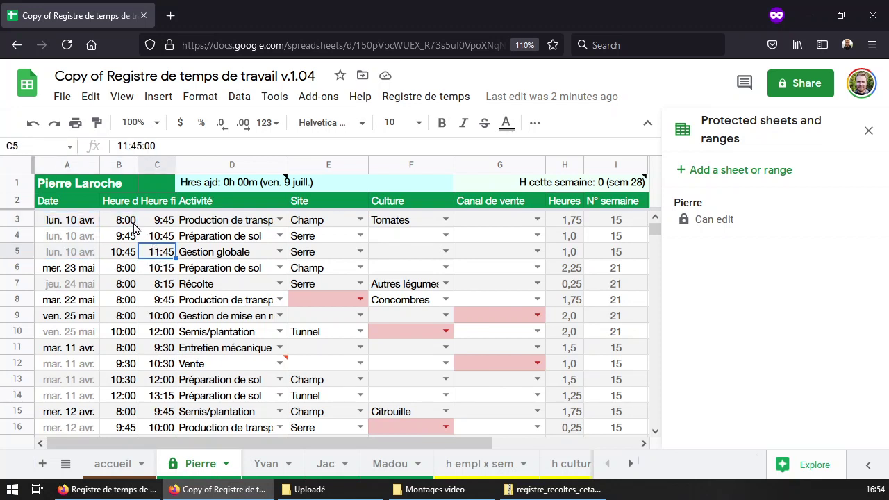
{"action": "left_click_drag", "start_coordinate": [134, 224], "coordinate": [360, 262]}
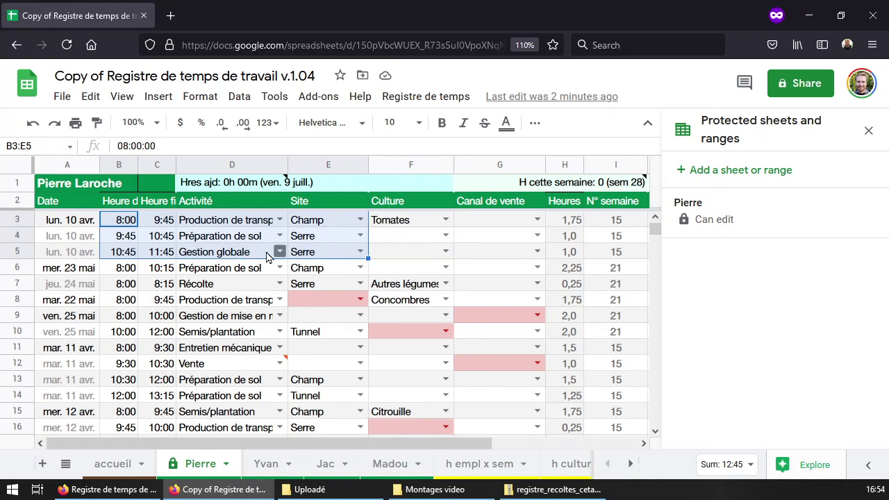
{"action": "left_click", "coordinate": [236, 226]}
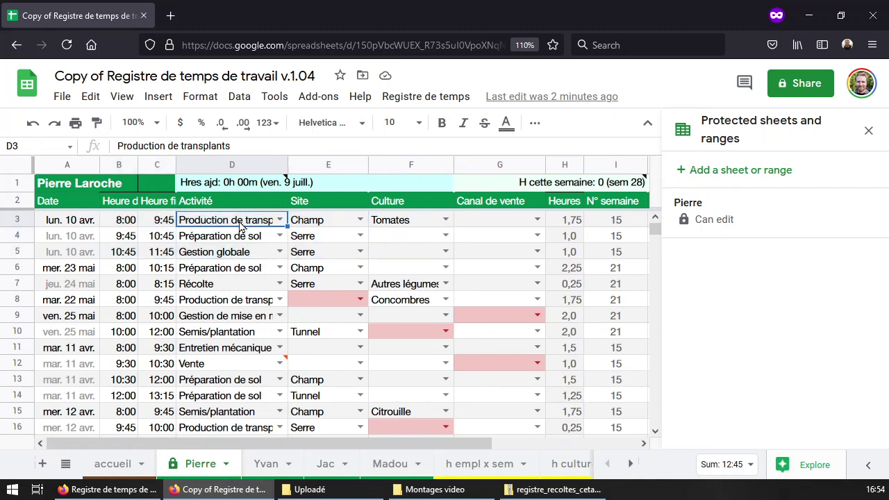
Set the site of the first entry, in row 3, to Serre.
{"action": "left_click", "coordinate": [319, 228]}
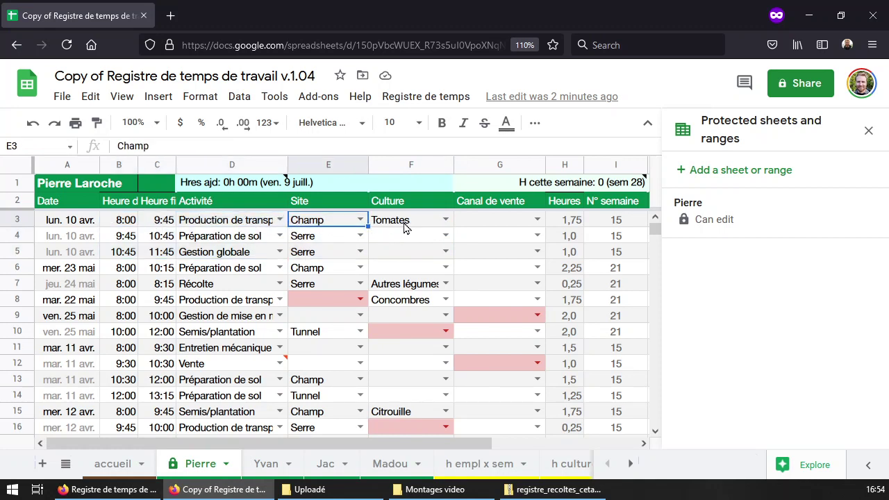
{"action": "left_click", "coordinate": [403, 227]}
{"action": "left_click", "coordinate": [359, 219]}
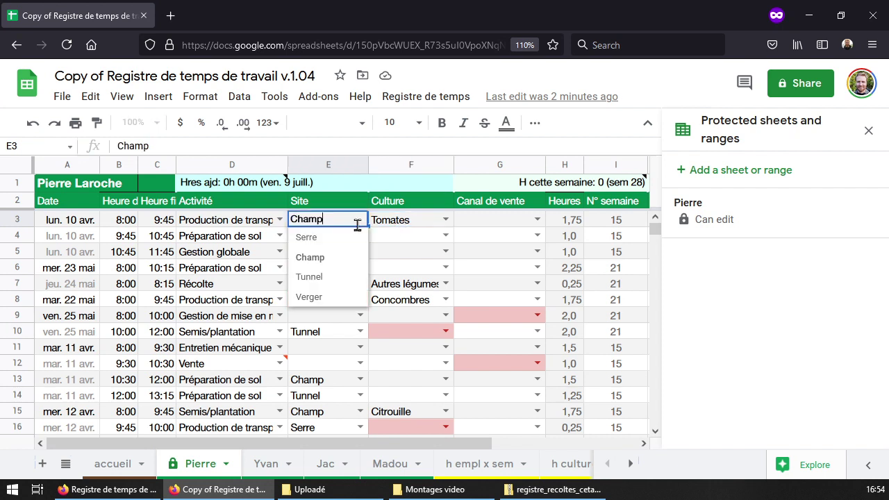
{"action": "left_click", "coordinate": [316, 240]}
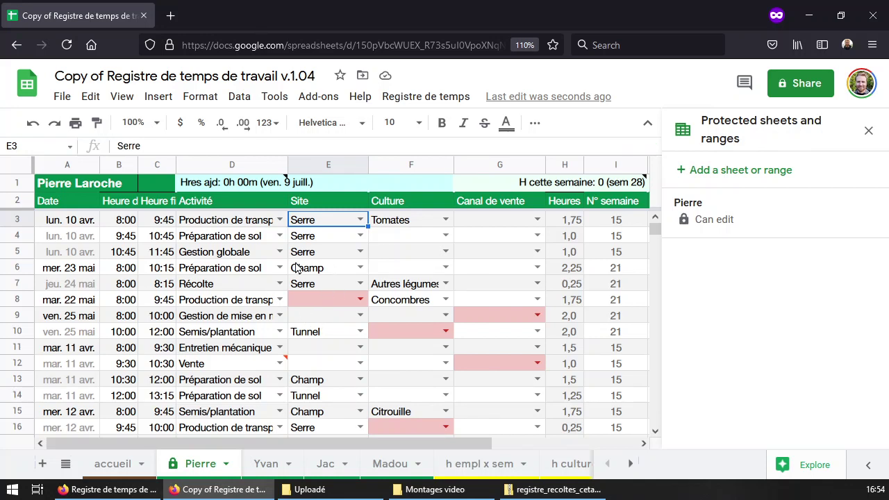
Look through the Date column down to the worker's last filled entry in row 500.
{"action": "left_click", "coordinate": [78, 289]}
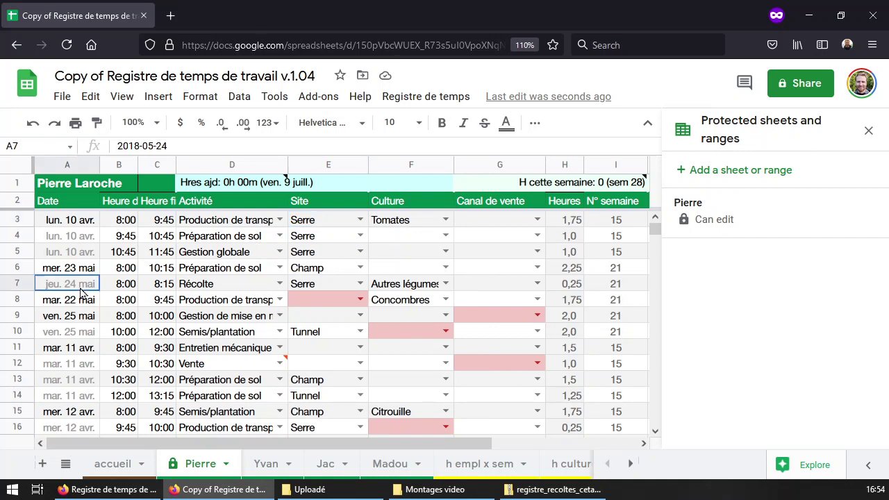
{"action": "key", "text": "Down"}
{"action": "key", "text": "Down"}
{"action": "key", "text": "Down"}
{"action": "key", "text": "Down"}
{"action": "key", "text": "Down"}
{"action": "key", "text": "Down"}
{"action": "key", "text": "Down"}
{"action": "key", "text": "Down"}
{"action": "key", "text": "Down"}
{"action": "key", "text": "Down"}
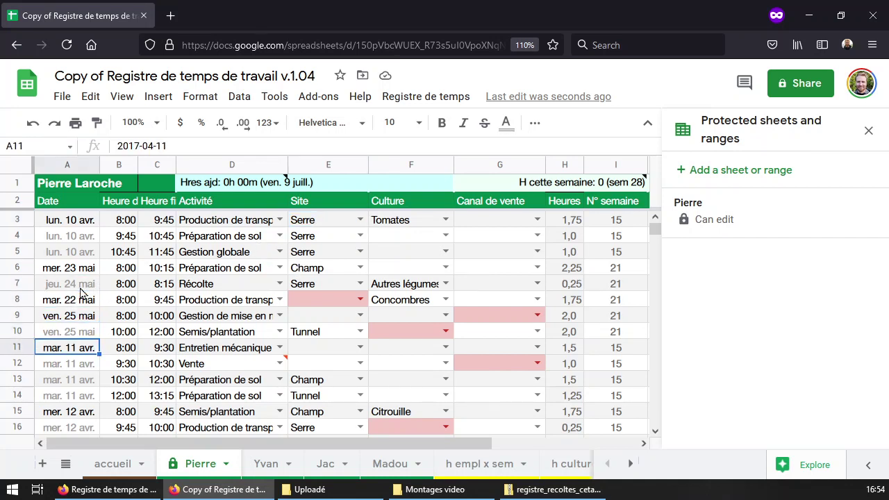
{"action": "key", "text": "Down"}
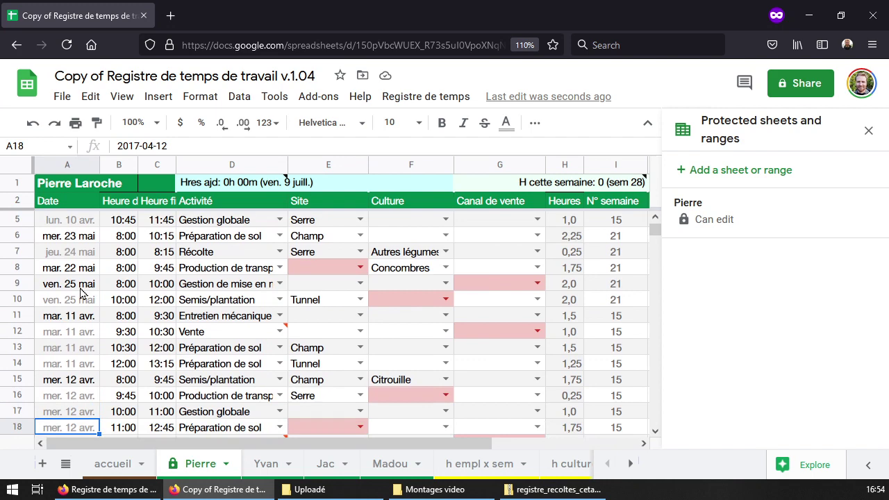
{"action": "key", "text": "ctrl+Down"}
{"action": "key", "text": "Down"}
{"action": "key", "text": "Down"}
{"action": "key", "text": "Down"}
{"action": "key", "text": "Down"}
{"action": "key", "text": "Down"}
{"action": "key", "text": "Down"}
{"action": "key", "text": "Down"}
{"action": "key", "text": "Down"}
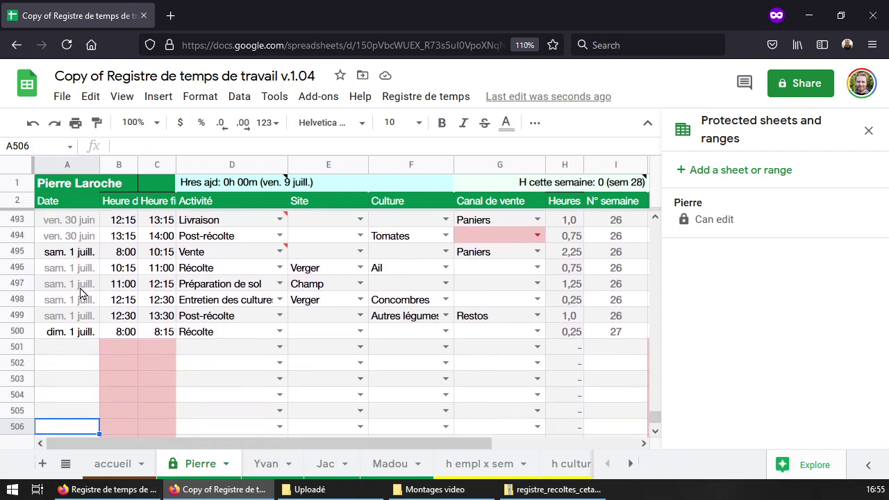
{"action": "key", "text": "Up"}
{"action": "key", "text": "Up"}
{"action": "key", "text": "Up"}
{"action": "key", "text": "Up"}
{"action": "key", "text": "Up"}
{"action": "key", "text": "Up"}
{"action": "key", "text": "Up"}
{"action": "key", "text": "Up"}
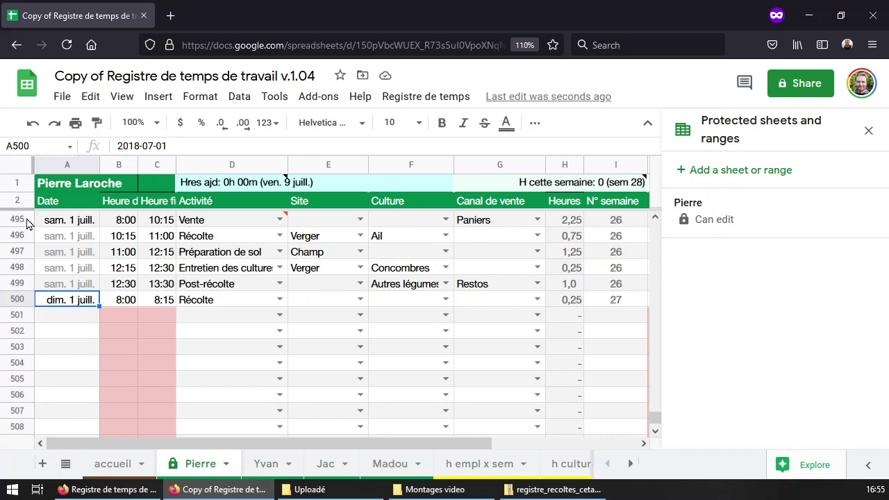
Hide the worker's earlier entries in rows 3 to 496.
{"action": "key", "text": "ctrl+Up"}
{"action": "key", "text": "Down"}
{"action": "key", "text": "Down"}
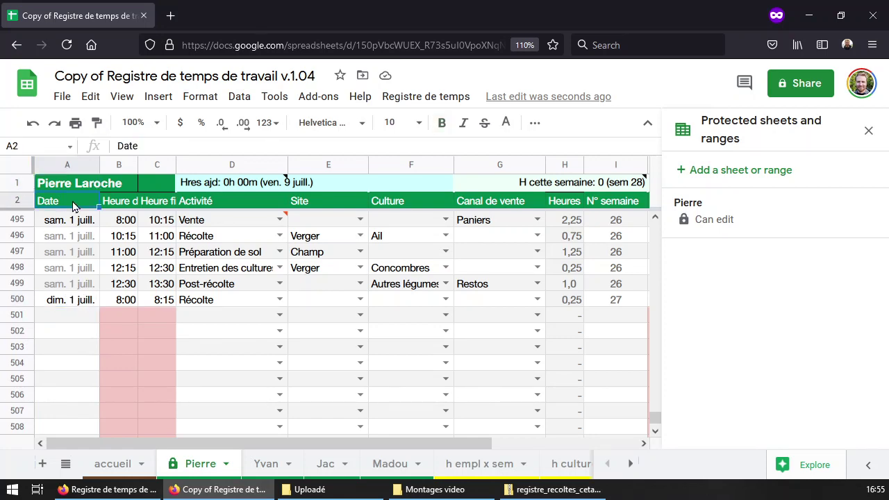
{"action": "left_click", "coordinate": [19, 220]}
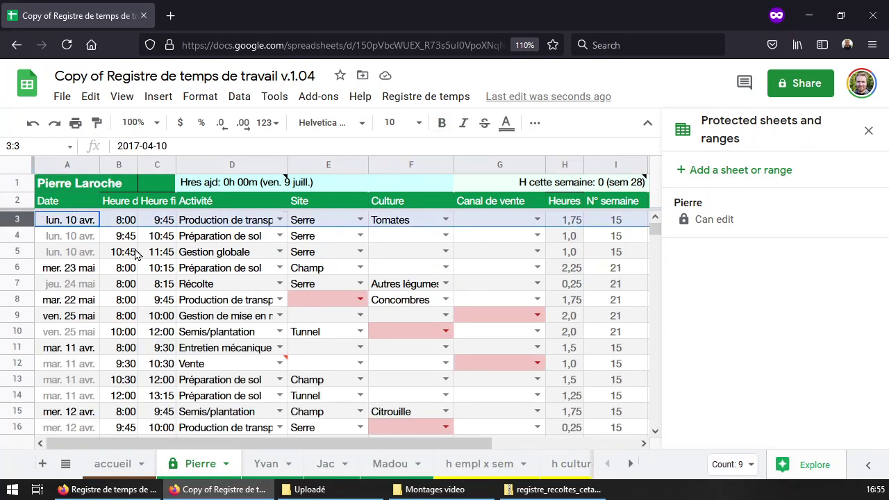
{"action": "key", "text": "shift+Down"}
{"action": "key", "text": "shift+Down"}
{"action": "key", "text": "shift+Down"}
{"action": "key", "text": "shift+Down"}
{"action": "key", "text": "shift+Down"}
{"action": "key", "text": "shift+Down"}
{"action": "key", "text": "shift+Down"}
{"action": "key", "text": "shift+Down"}
{"action": "key", "text": "shift+Down"}
{"action": "key", "text": "shift+Down"}
{"action": "key", "text": "shift+Down"}
{"action": "key", "text": "shift+Down"}
{"action": "key", "text": "shift+Down"}
{"action": "key", "text": "shift+Down"}
{"action": "key", "text": "shift+Down"}
{"action": "key", "text": "shift+Down"}
{"action": "key", "text": "shift+Down"}
{"action": "key", "text": "shift+Down"}
{"action": "key", "text": "shift+Down"}
{"action": "key", "text": "shift+Down"}
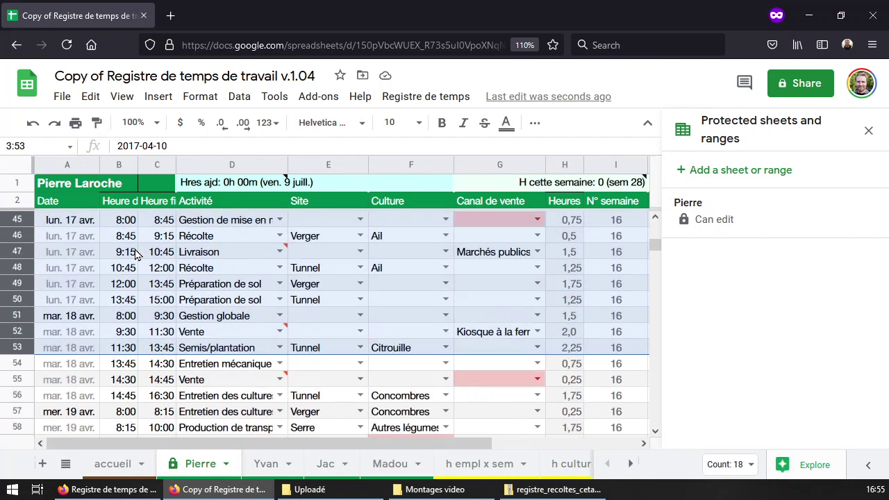
{"action": "key", "text": "shift+Down"}
{"action": "key", "text": "shift+Down"}
{"action": "key", "text": "shift+Down"}
{"action": "key", "text": "shift+Down"}
{"action": "key", "text": "shift+Down"}
{"action": "key", "text": "shift+Down"}
{"action": "key", "text": "shift+Down"}
{"action": "key", "text": "shift+Down"}
{"action": "key", "text": "shift+Down"}
{"action": "key", "text": "shift+Down"}
{"action": "key", "text": "shift+Down"}
{"action": "key", "text": "shift+Down"}
{"action": "key", "text": "shift+Down"}
{"action": "key", "text": "shift+Down"}
{"action": "key", "text": "shift+Down"}
{"action": "key", "text": "shift+Down"}
{"action": "key", "text": "shift+Down"}
{"action": "key", "text": "shift+Down"}
{"action": "key", "text": "shift+Down"}
{"action": "key", "text": "shift+Down"}
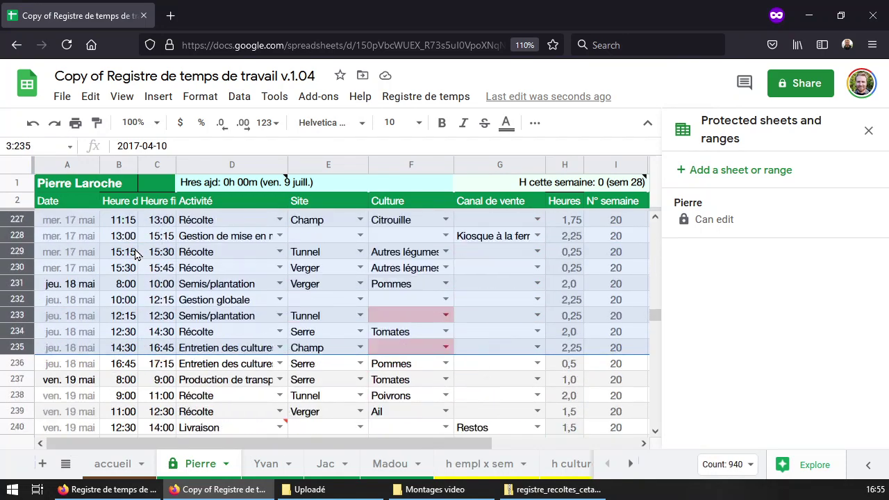
{"action": "key", "text": "shift+Down"}
{"action": "key", "text": "shift+Down"}
{"action": "key", "text": "shift+Down"}
{"action": "key", "text": "shift+Down"}
{"action": "key", "text": "shift+Down"}
{"action": "key", "text": "shift+Down"}
{"action": "key", "text": "shift+Down"}
{"action": "key", "text": "shift+Down"}
{"action": "key", "text": "shift+Down"}
{"action": "key", "text": "shift+Down"}
{"action": "key", "text": "shift+Down"}
{"action": "key", "text": "shift+Down"}
{"action": "key", "text": "shift+Down"}
{"action": "key", "text": "shift+Down"}
{"action": "key", "text": "shift+Down"}
{"action": "key", "text": "shift+Down"}
{"action": "key", "text": "shift+Down"}
{"action": "key", "text": "shift+Down"}
{"action": "key", "text": "shift+Down"}
{"action": "key", "text": "shift+Down"}
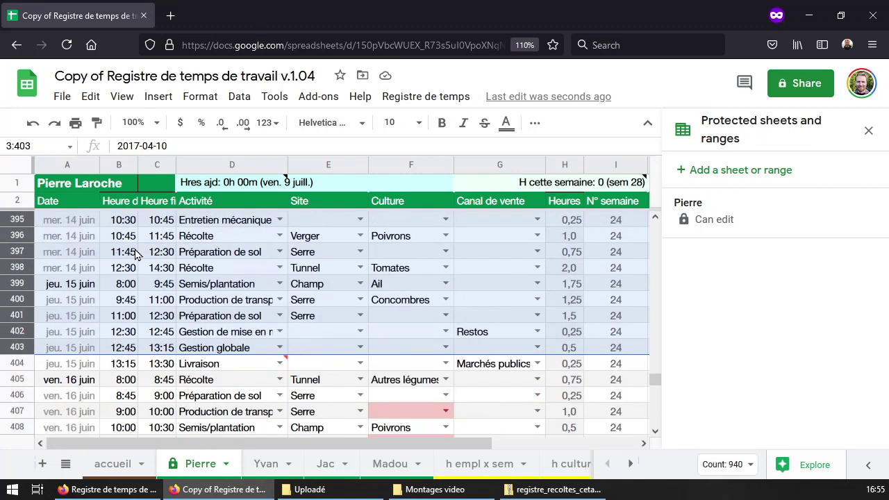
{"action": "key", "text": "shift+Down"}
{"action": "key", "text": "shift+Down"}
{"action": "key", "text": "shift+Down"}
{"action": "key", "text": "shift+Down"}
{"action": "key", "text": "shift+Down"}
{"action": "key", "text": "shift+Down"}
{"action": "key", "text": "shift+Down"}
{"action": "key", "text": "shift+Down"}
{"action": "key", "text": "shift+Down"}
{"action": "key", "text": "shift+Down"}
{"action": "key", "text": "shift+Down"}
{"action": "key", "text": "shift+Down"}
{"action": "key", "text": "shift+Down"}
{"action": "key", "text": "shift+Down"}
{"action": "key", "text": "shift+Down"}
{"action": "key", "text": "shift+Down"}
{"action": "key", "text": "shift+Down"}
{"action": "key", "text": "shift+Down"}
{"action": "key", "text": "shift+Down"}
{"action": "key", "text": "shift+Down"}
{"action": "key", "text": "shift+Up"}
{"action": "key", "text": "shift+Up"}
{"action": "key", "text": "shift+Up"}
{"action": "key", "text": "shift+Up"}
{"action": "key", "text": "shift+Up"}
{"action": "key", "text": "shift+Up"}
{"action": "key", "text": "shift+Up"}
{"action": "key", "text": "shift+Up"}
{"action": "key", "text": "shift+Up"}
{"action": "key", "text": "shift+Up"}
{"action": "key", "text": "shift+Up"}
{"action": "key", "text": "shift+Up"}
{"action": "key", "text": "shift+Up"}
{"action": "key", "text": "shift+Up"}
{"action": "key", "text": "shift+Up"}
{"action": "key", "text": "shift+Up"}
{"action": "key", "text": "shift+Up"}
{"action": "key", "text": "shift+Up"}
{"action": "key", "text": "shift+Up"}
{"action": "key", "text": "shift+Up"}
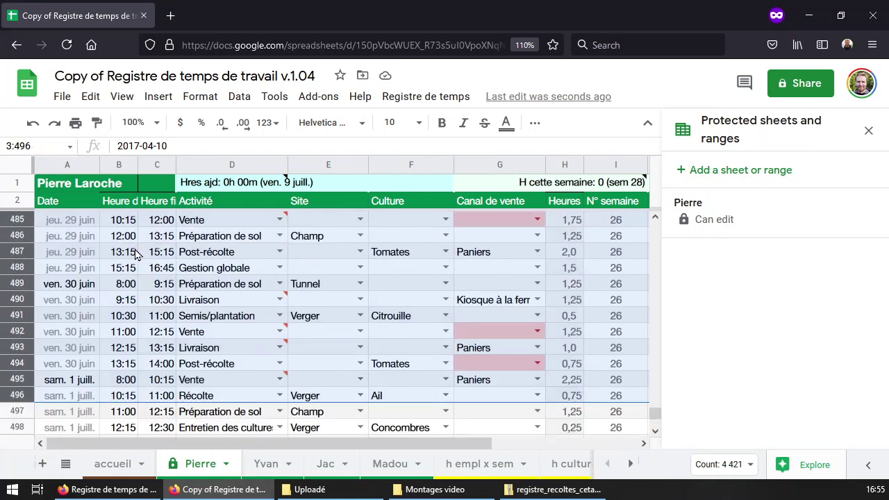
{"action": "right_click", "coordinate": [29, 361]}
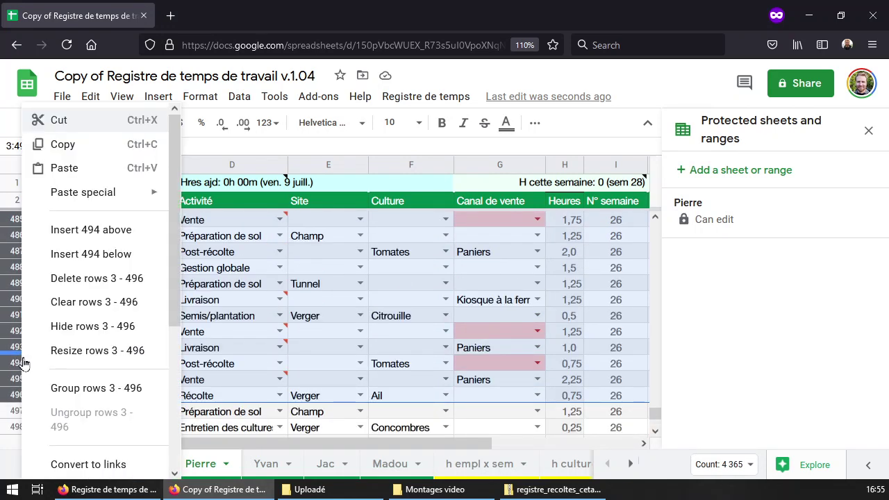
{"action": "left_click", "coordinate": [114, 326]}
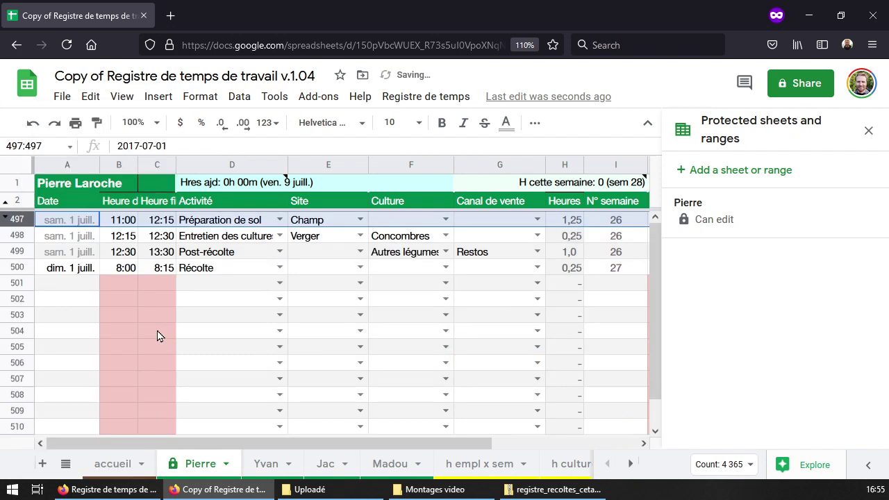
Bring the hidden rows 3 to 496 back into view and return to the first entry's date.
{"action": "left_click", "coordinate": [79, 286]}
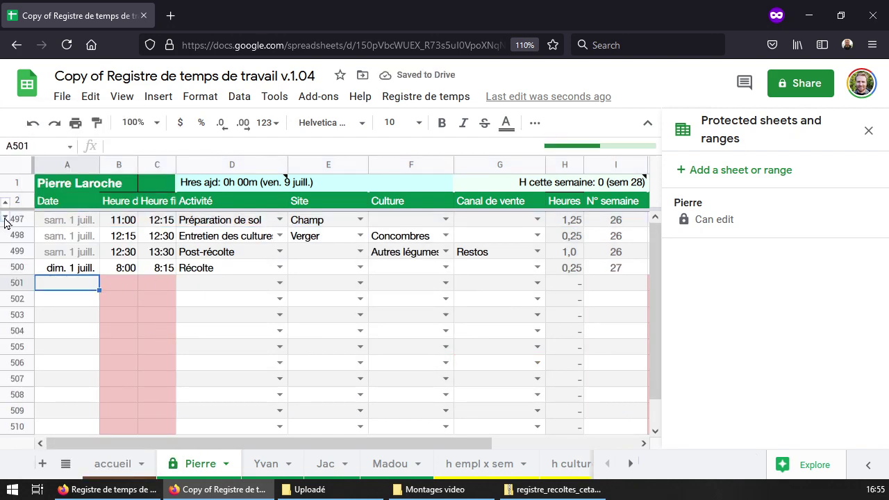
{"action": "key", "text": "ctrl+z"}
{"action": "left_click", "coordinate": [75, 220]}
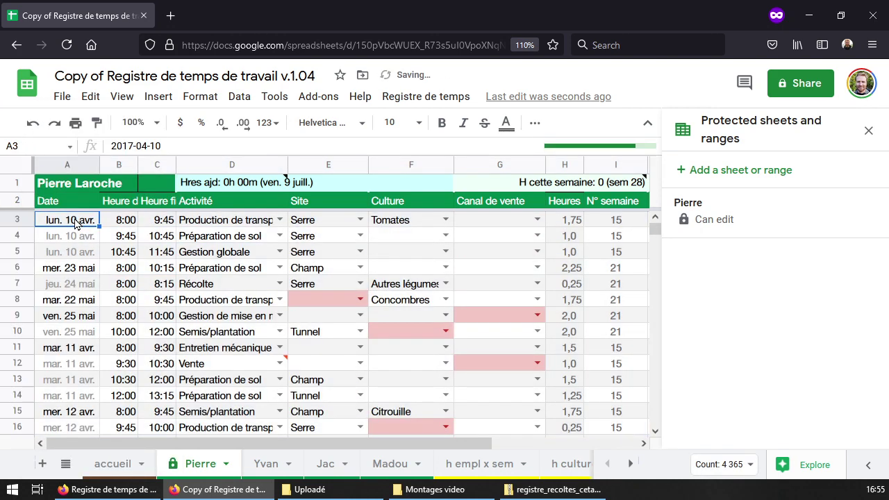
Insert today's date, 2021-07-09, in the first empty Date cell, A501.
{"action": "key", "text": "ctrl+Down"}
{"action": "key", "text": "Down"}
{"action": "key", "text": "Down"}
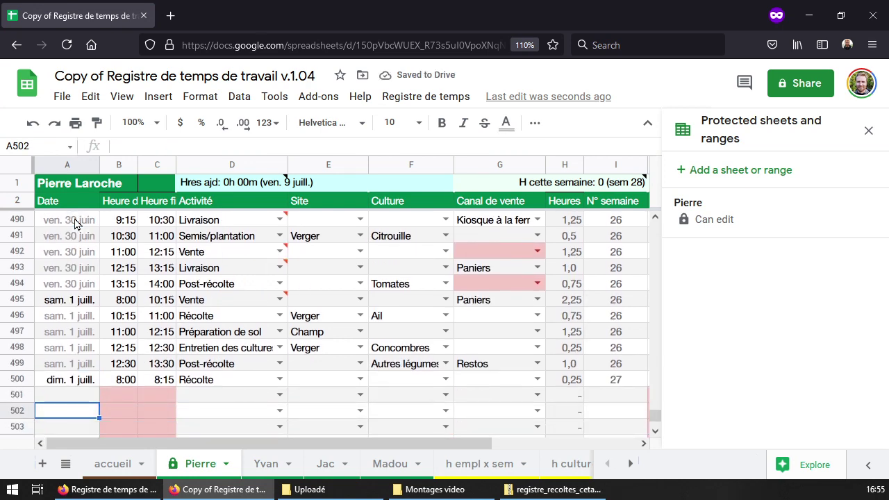
{"action": "key", "text": "Up"}
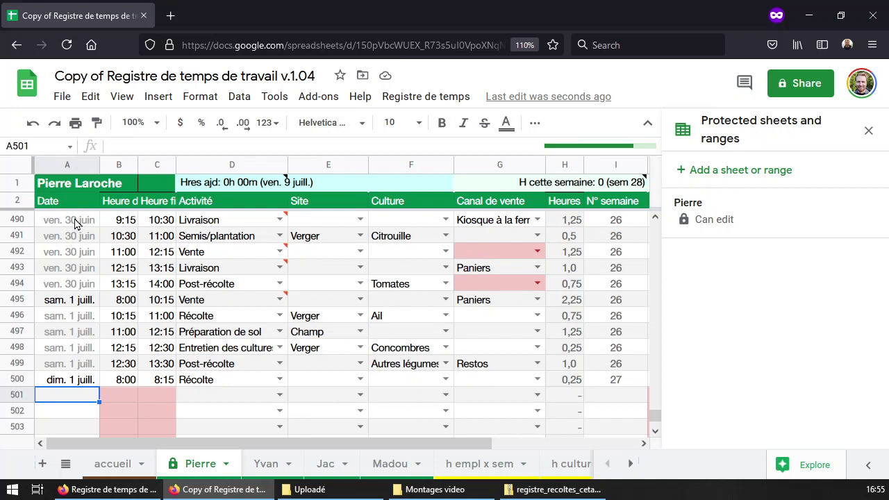
{"action": "key", "text": "ctrl+semicolon"}
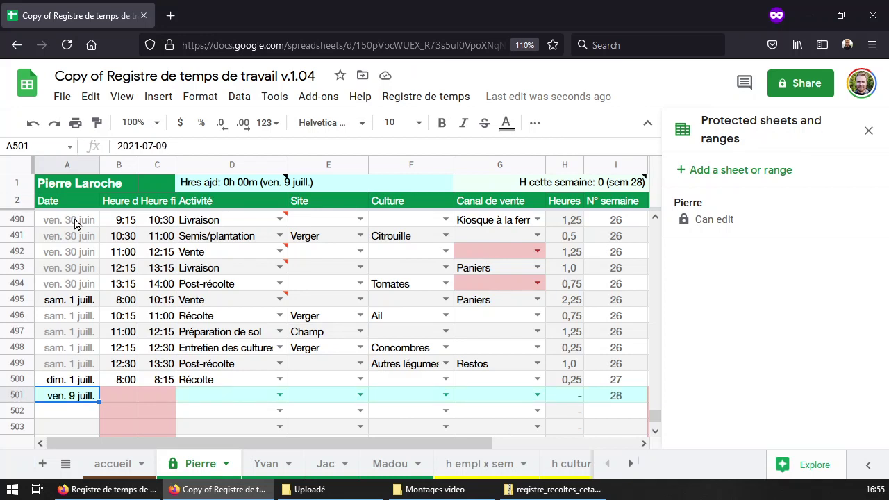
Try the abbreviated dates "5 fév" and "5 fev" in cell A501.
{"action": "type", "text": "5"}
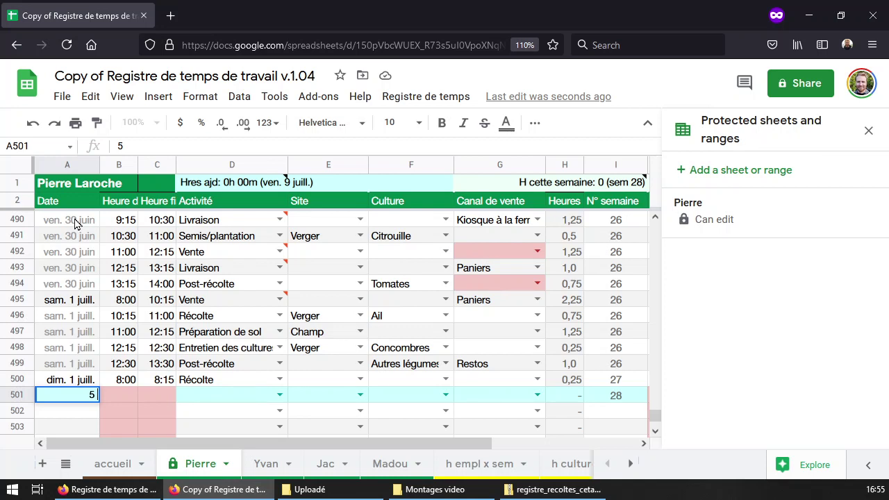
{"action": "type", "text": "fév"}
{"action": "key", "text": "Return"}
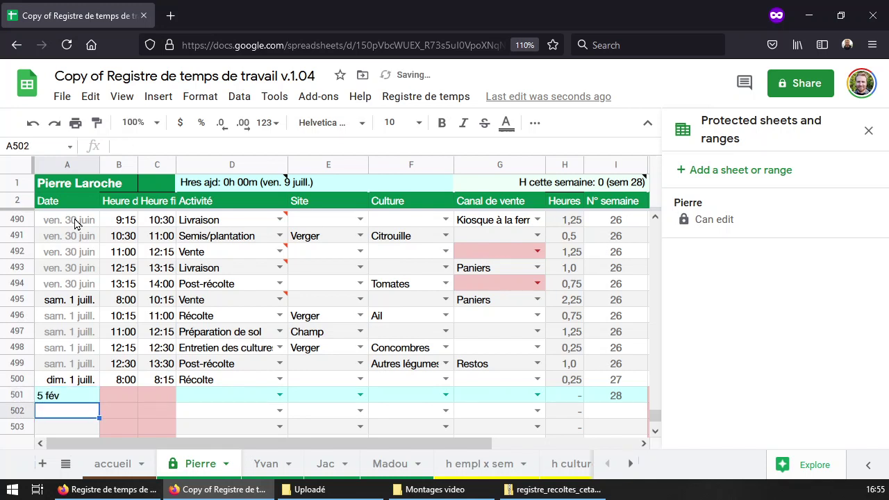
{"action": "key", "text": "Up"}
{"action": "type", "text": "5 fev"}
{"action": "key", "text": "Return"}
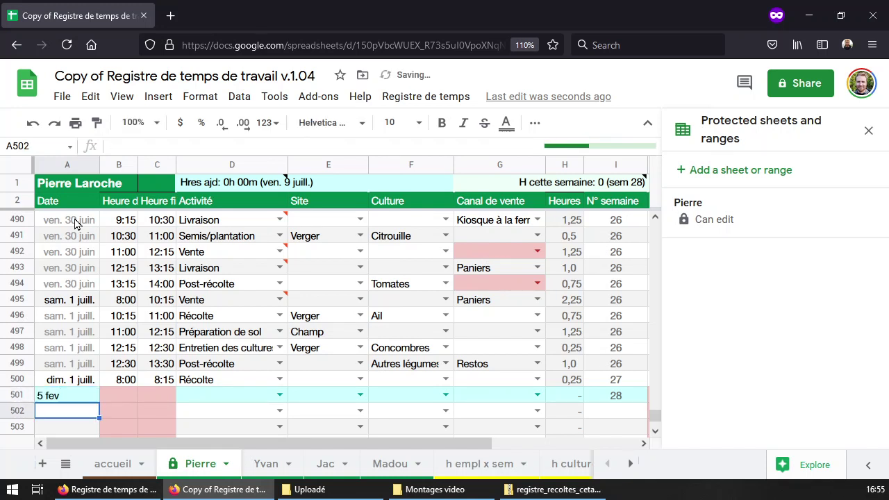
Change the date in A501 to "5 févr" and inspect the full date stored in the cell.
{"action": "key", "text": "Up"}
{"action": "key", "text": "Return"}
{"action": "key", "text": "BackSpace"}
{"action": "key", "text": "BackSpace"}
{"action": "type", "text": "évr"}
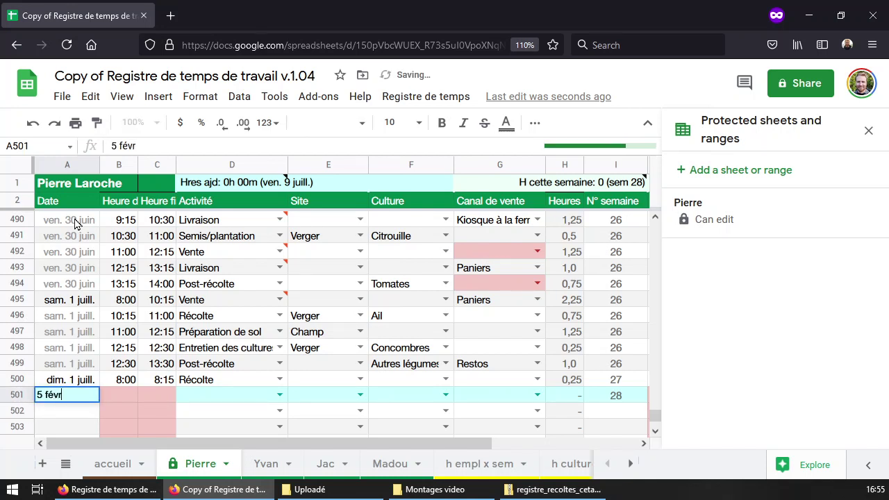
{"action": "key", "text": "Return"}
{"action": "key", "text": "Up"}
{"action": "key", "text": "Return"}
{"action": "key", "text": "Escape"}
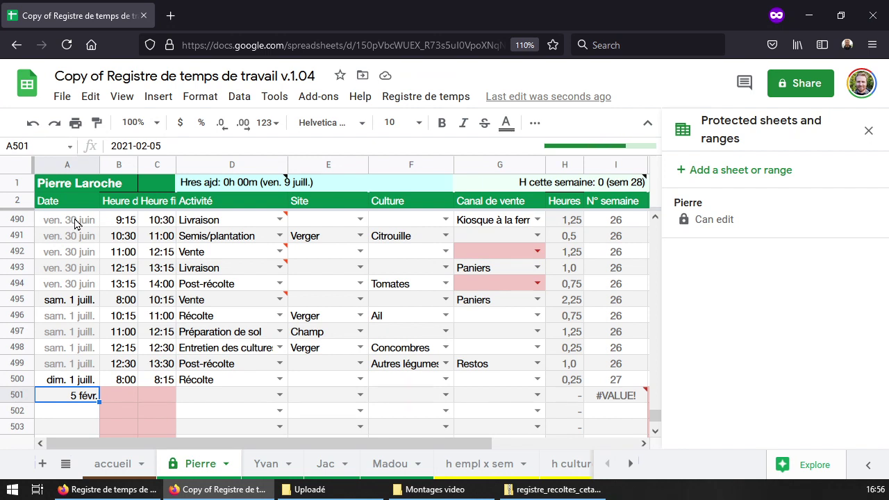
{"action": "key", "text": "Return"}
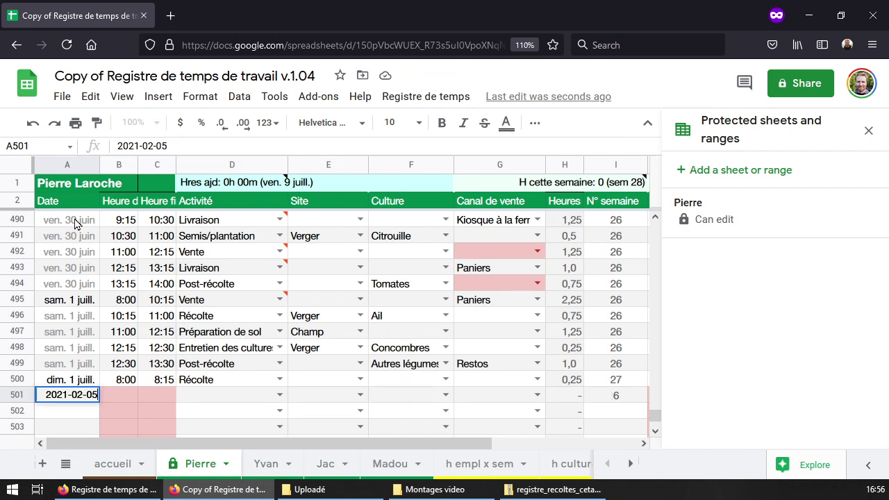
{"action": "key", "text": "Escape"}
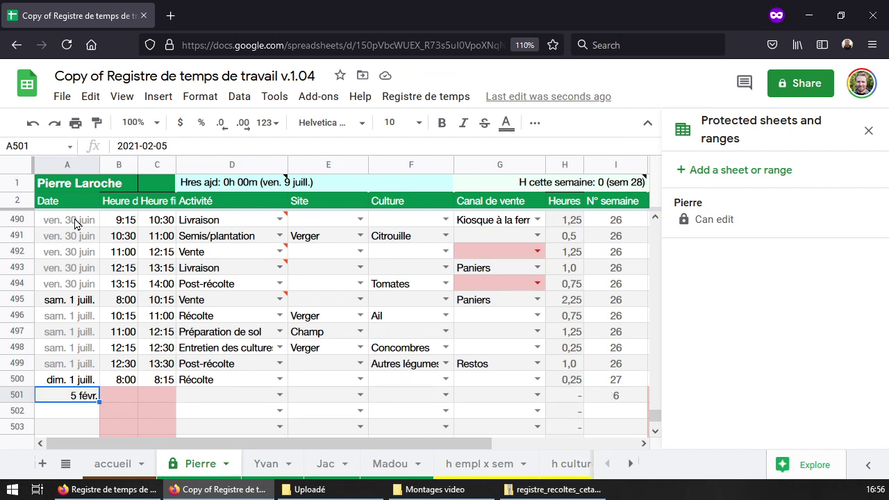
Replace the date in A501 with "2 janv" and reselect the cell to check it.
{"action": "type", "text": "2 janv"}
{"action": "key", "text": "Return"}
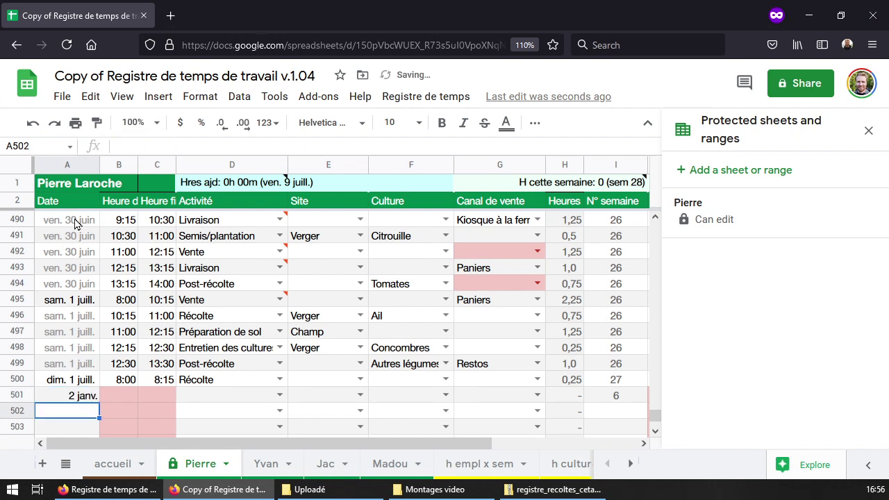
{"action": "key", "text": "Up"}
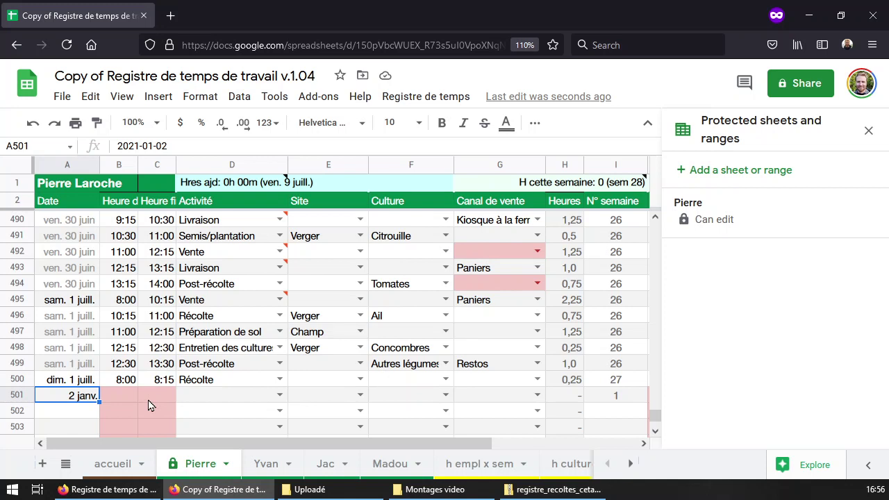
Try the shorter date abbreviation "2 jan" in cell A501.
{"action": "type", "text": "2 jan"}
{"action": "key", "text": "Return"}
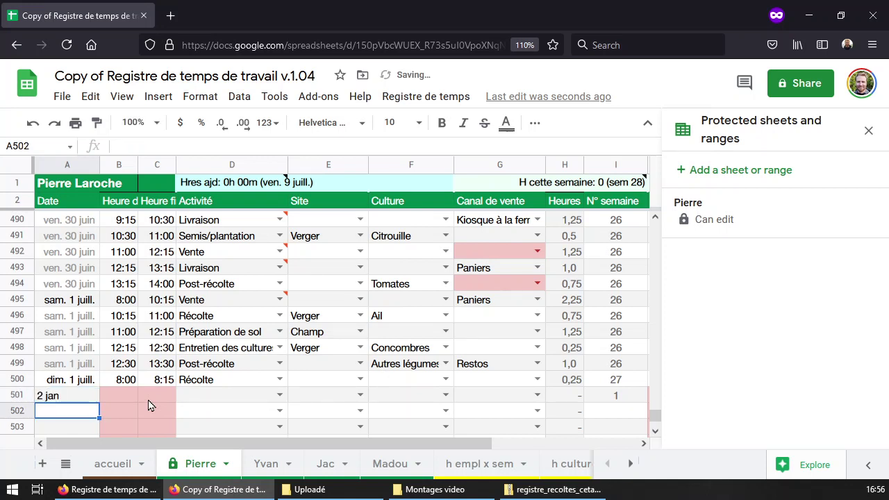
{"action": "key", "text": "Up"}
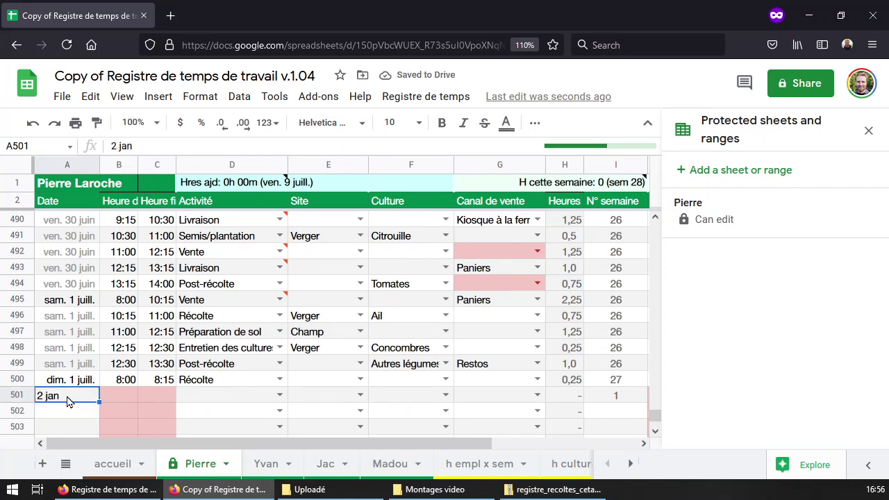
Correct the date in A501 to "2 janv" and examine its full year-month-day form without altering it.
{"action": "left_click", "coordinate": [125, 145]}
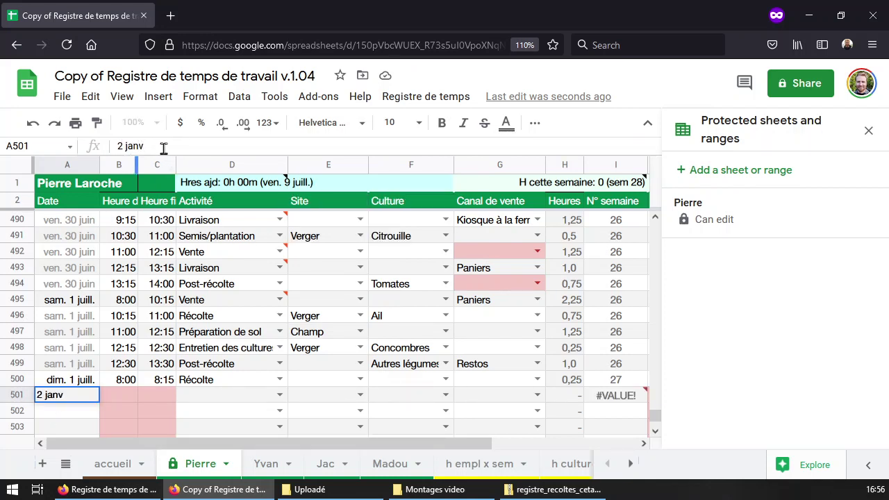
{"action": "key", "text": "Return"}
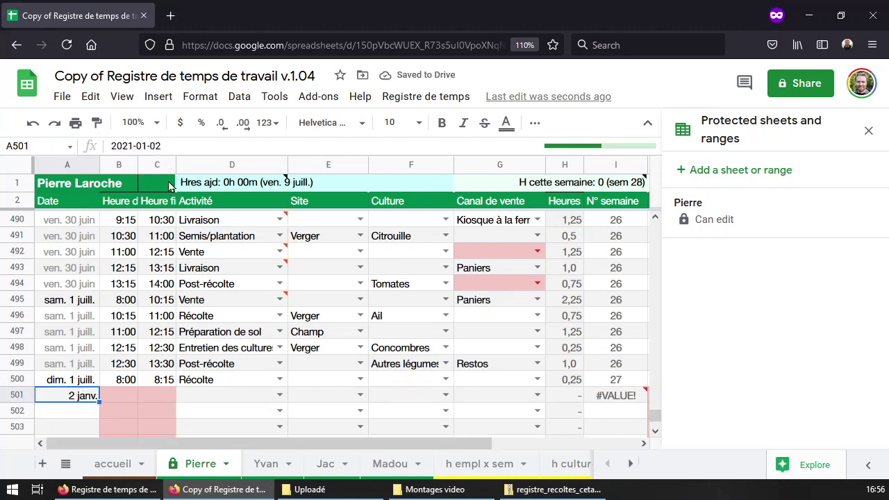
{"action": "left_click_drag", "start_coordinate": [170, 144], "coordinate": [100, 141]}
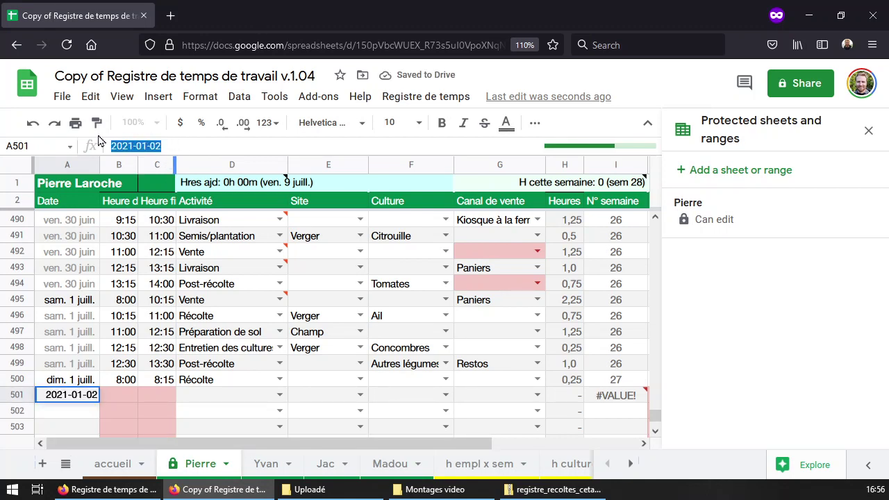
{"action": "left_click", "coordinate": [162, 146]}
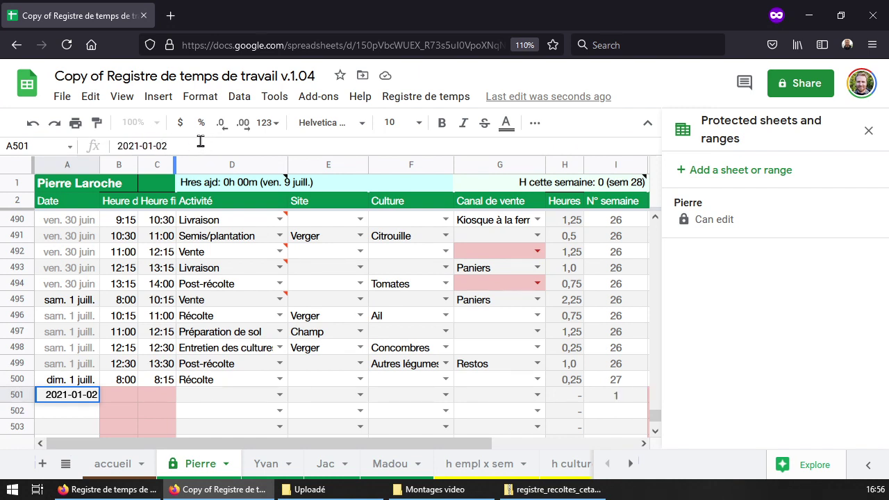
{"action": "left_click_drag", "start_coordinate": [200, 146], "coordinate": [66, 145]}
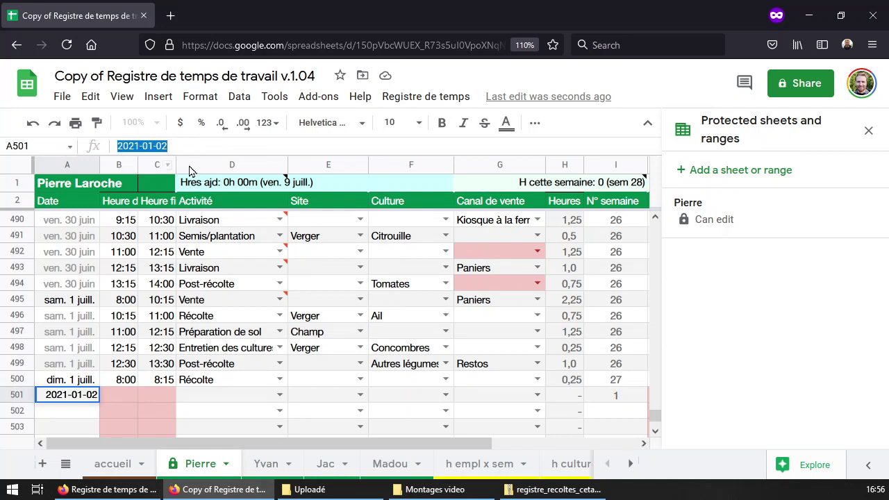
{"action": "left_click", "coordinate": [144, 146]}
{"action": "triple_click", "coordinate": [144, 146]}
{"action": "left_click", "coordinate": [167, 146]}
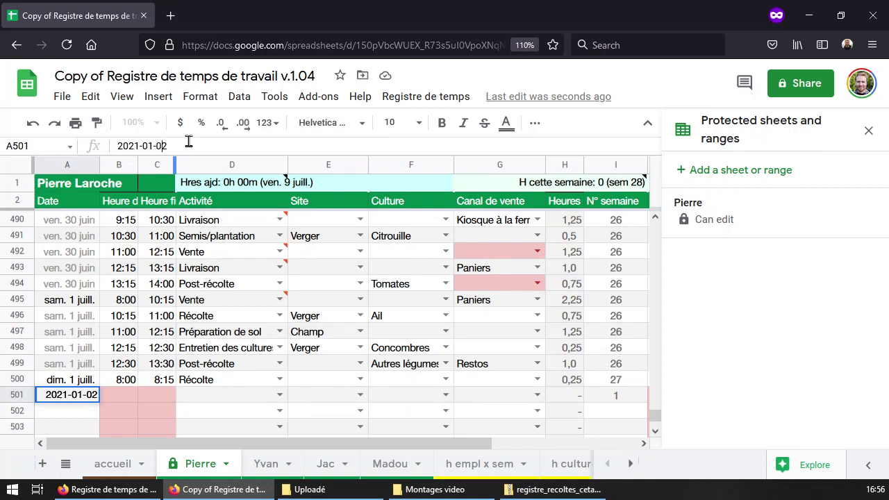
{"action": "key", "text": "Escape"}
Enter a start time of 8:00 and an end time of 12:00 in row 501, and check its Heures formula.
{"action": "left_click", "coordinate": [128, 397]}
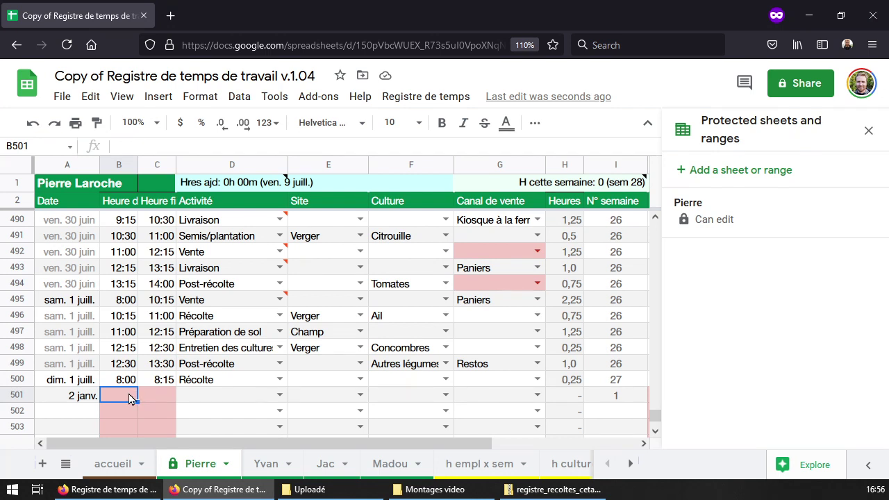
{"action": "type", "text": "8:00"}
{"action": "key", "text": "Tab"}
{"action": "type", "text": "12:00"}
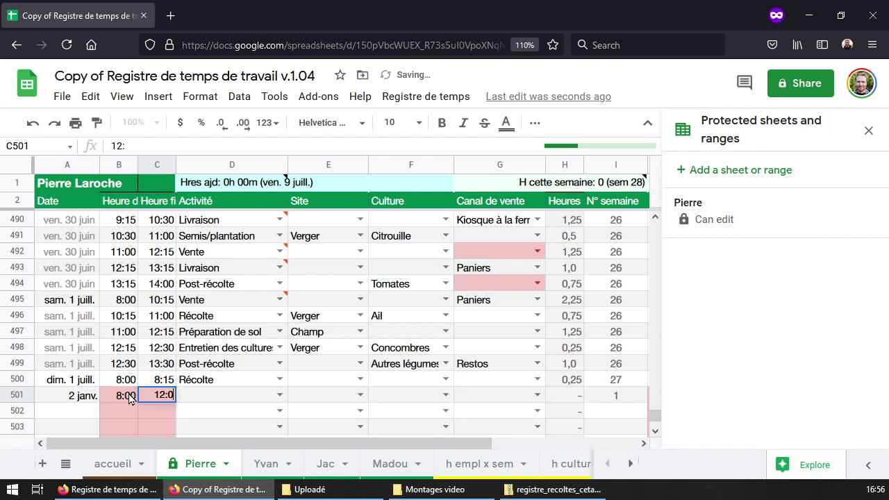
{"action": "key", "text": "Tab"}
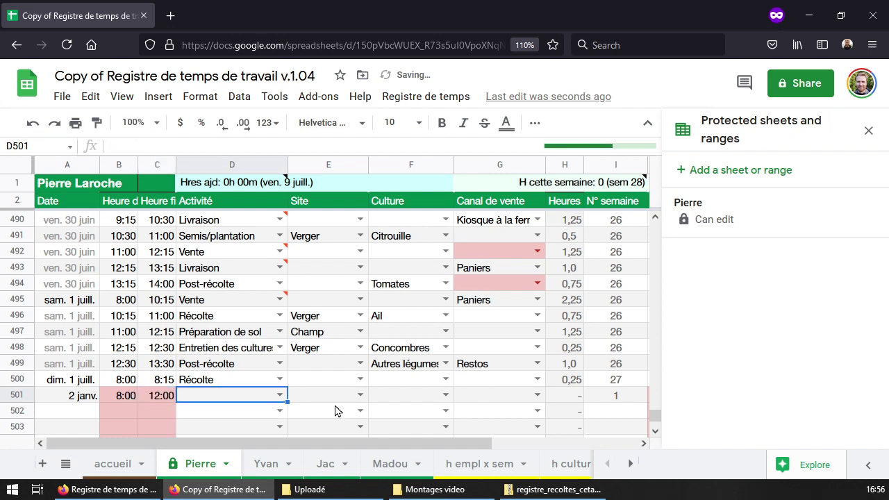
{"action": "left_click", "coordinate": [575, 395]}
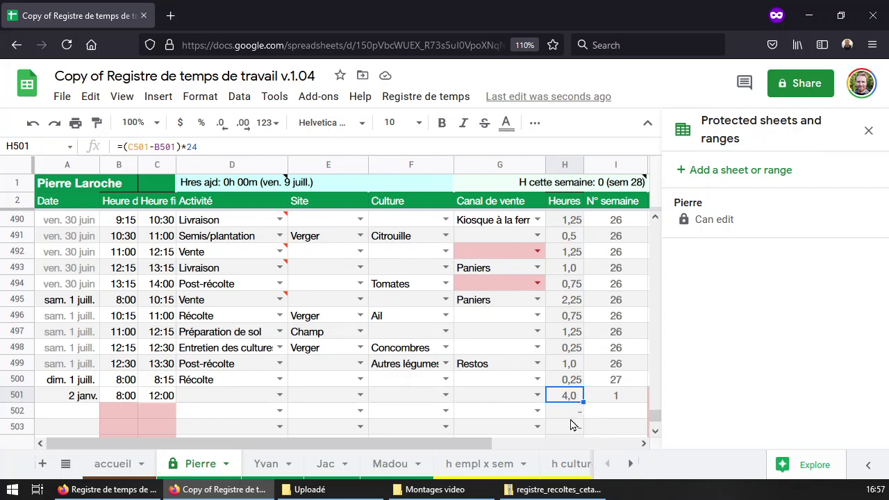
{"action": "left_click", "coordinate": [240, 398]}
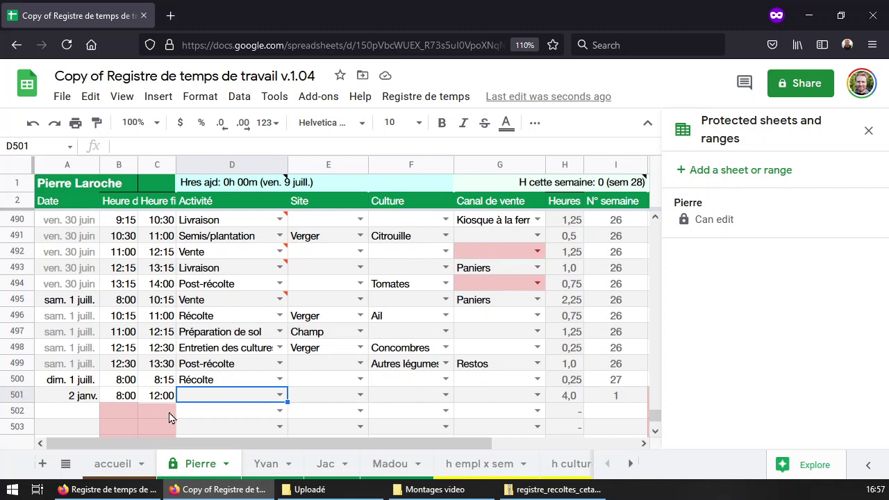
Choose Récolte as the activity in cell D501.
{"action": "left_click", "coordinate": [279, 394]}
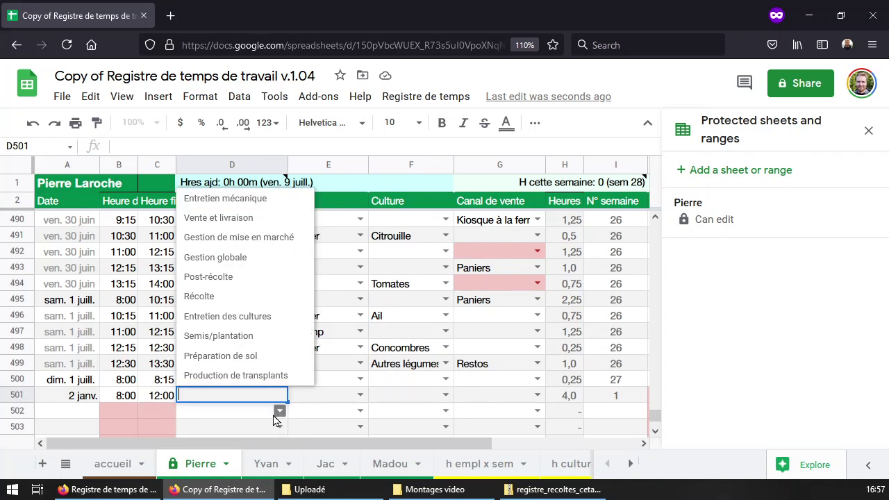
{"action": "key", "text": "Escape"}
{"action": "left_click", "coordinate": [280, 394]}
{"action": "left_click", "coordinate": [238, 296]}
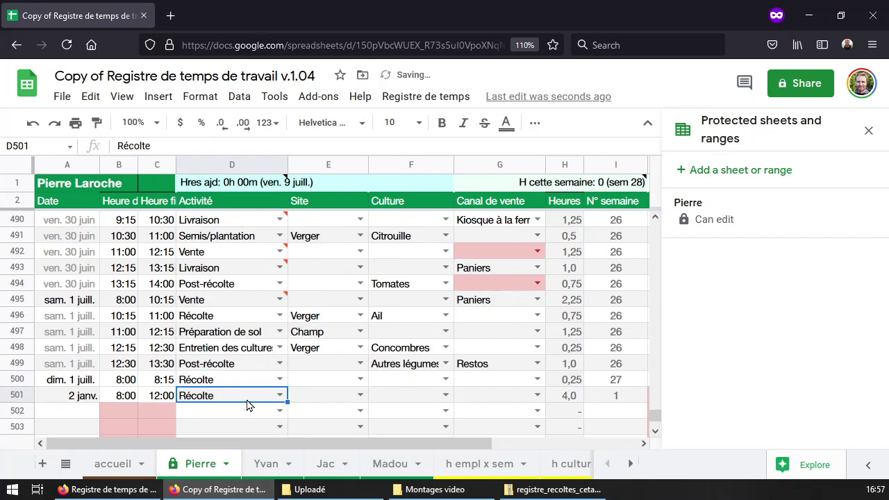
Choose Champ as the site in cell E501.
{"action": "left_click", "coordinate": [310, 399]}
{"action": "left_click", "coordinate": [359, 400]}
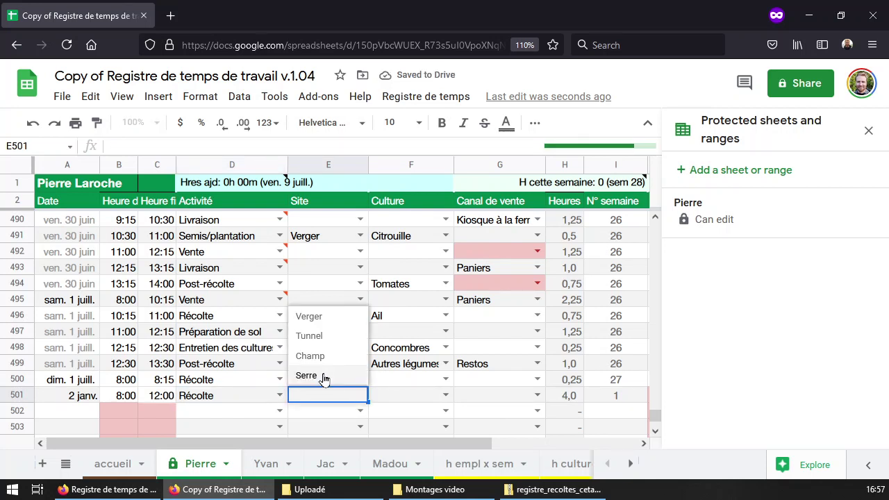
{"action": "left_click", "coordinate": [311, 356]}
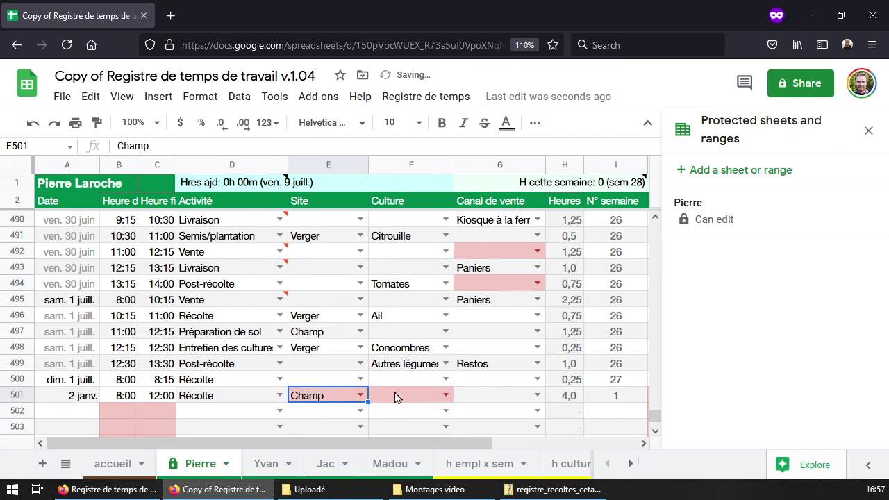
Try narrowing the Culture choices for F501 with the text "Tom", and discard the entry.
{"action": "left_click", "coordinate": [397, 395]}
{"action": "left_click", "coordinate": [444, 396]}
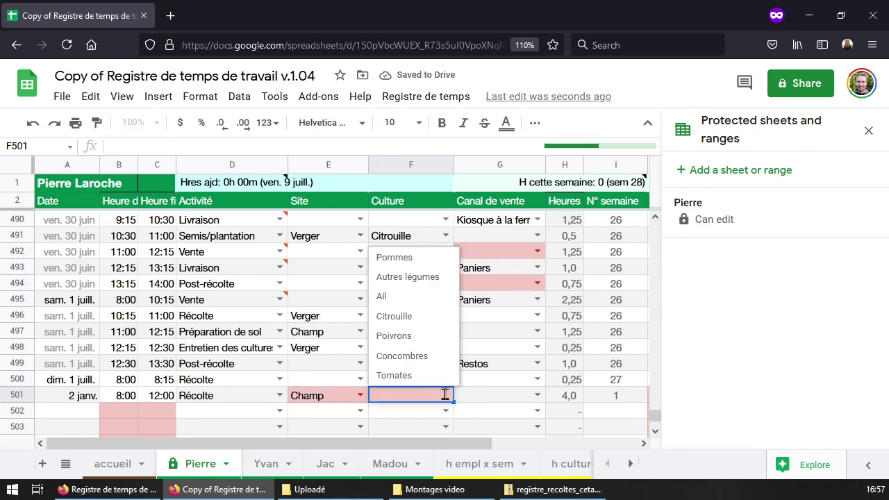
{"action": "left_click", "coordinate": [445, 393]}
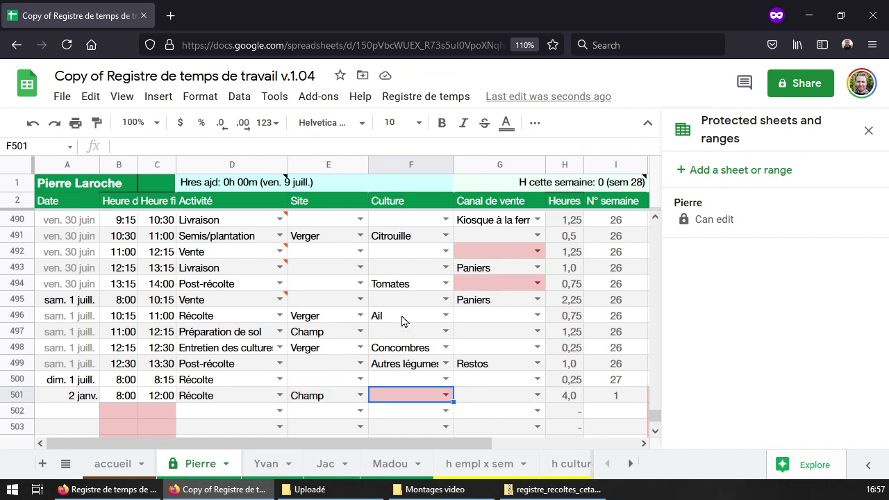
{"action": "type", "text": "T"}
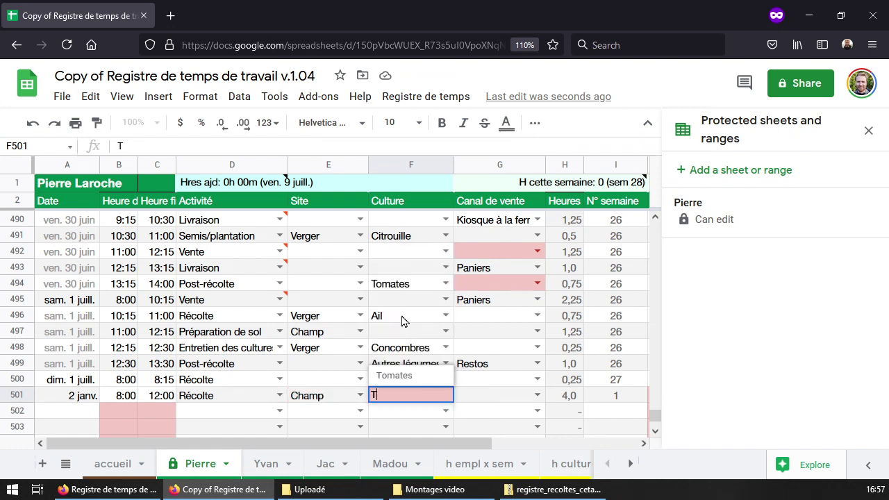
{"action": "type", "text": "om"}
{"action": "key", "text": "BackSpace"}
{"action": "key", "text": "BackSpace"}
{"action": "key", "text": "BackSpace"}
{"action": "key", "text": "Escape"}
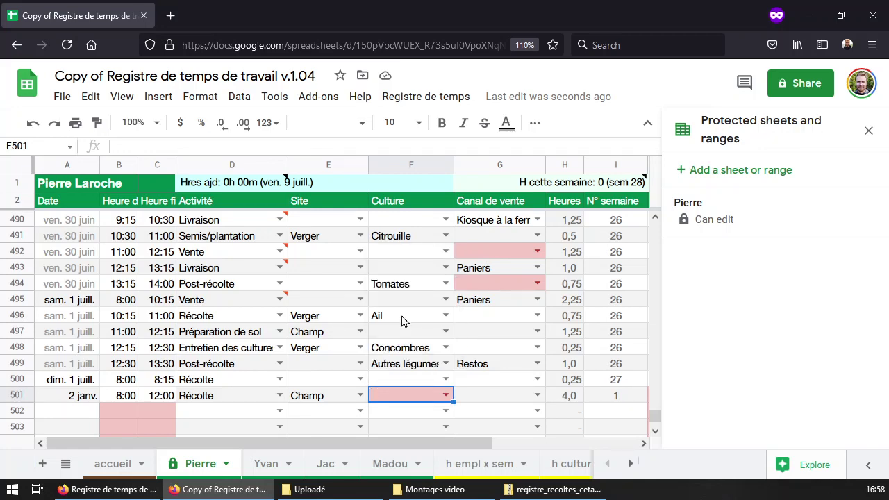
{"action": "key", "text": "Left"}
{"action": "key", "text": "Left"}
{"action": "key", "text": "ctrl+shift+Page_Down"}
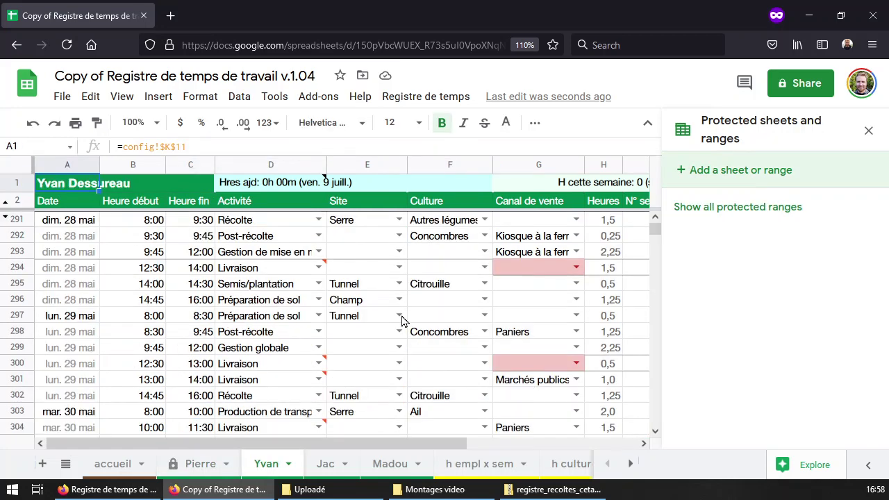
{"action": "left_click", "coordinate": [200, 464]}
Change the activity in row 501 to Production de transplants and choose Tomates as its culture.
{"action": "left_click", "coordinate": [243, 401]}
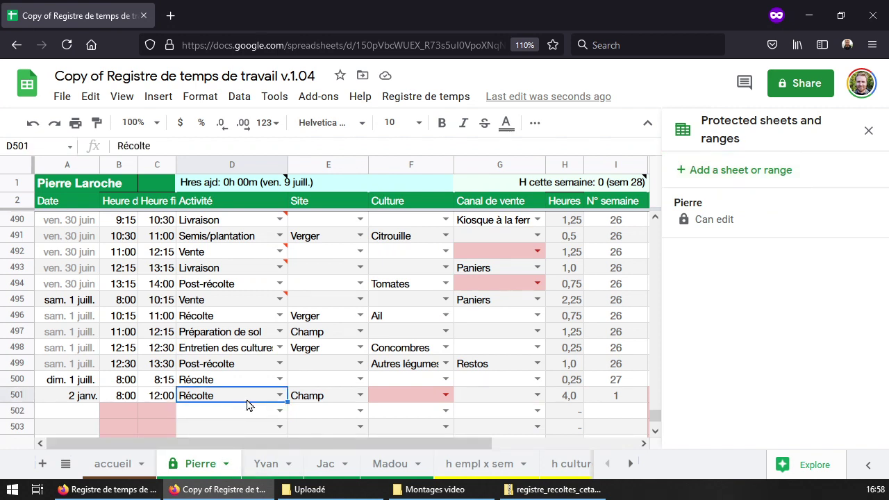
{"action": "type", "text": "Pr"}
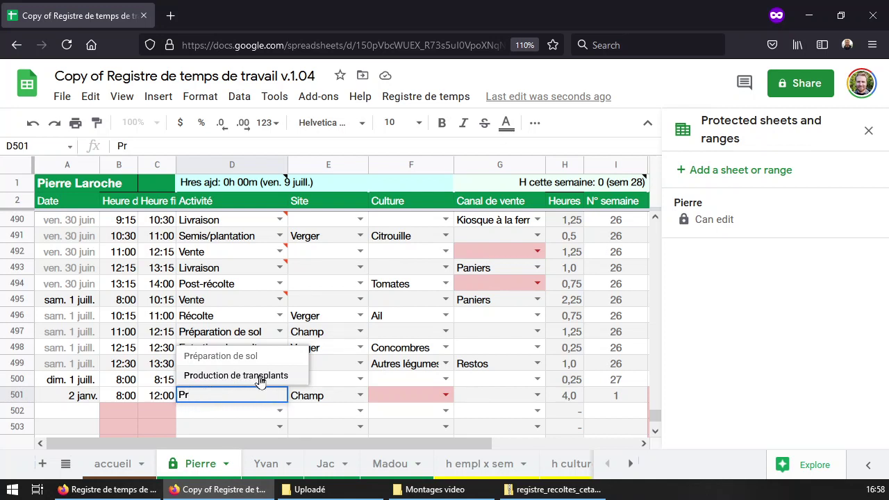
{"action": "left_click", "coordinate": [247, 375]}
{"action": "left_click", "coordinate": [447, 396]}
{"action": "left_click", "coordinate": [447, 395]}
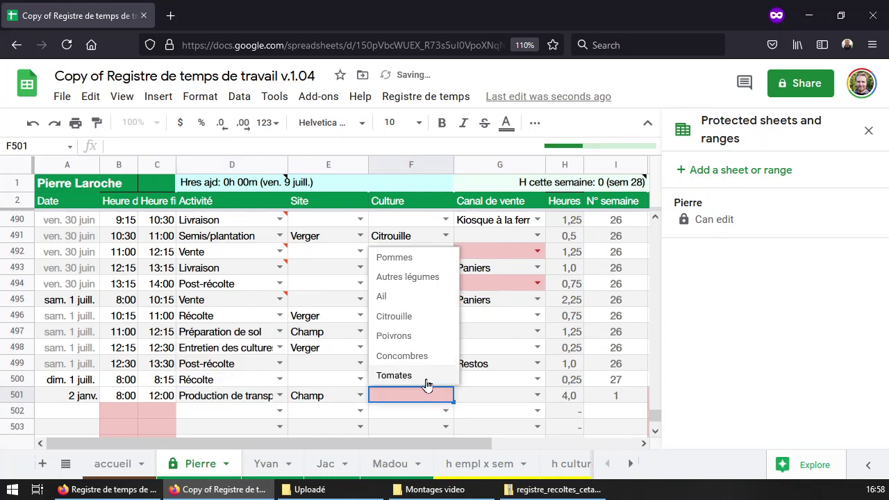
{"action": "left_click", "coordinate": [425, 378]}
Try Marchés publics as the Canal de vente in G501, and clear the cell.
{"action": "left_click", "coordinate": [477, 398]}
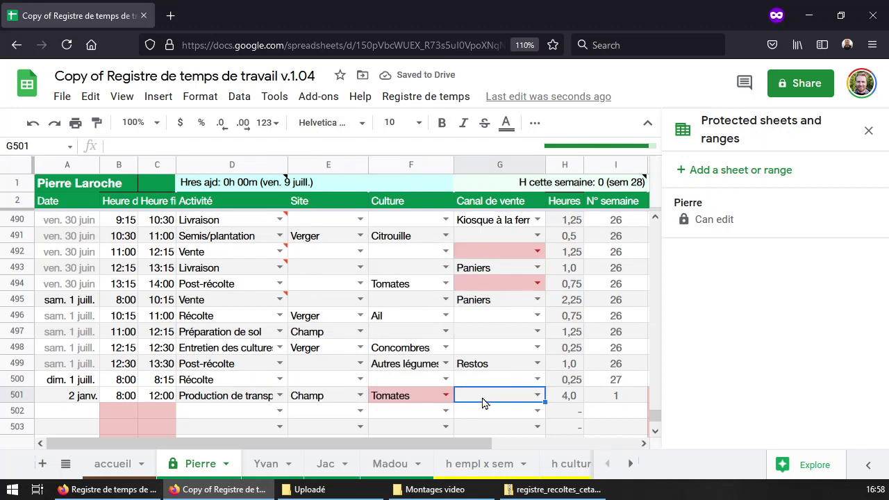
{"action": "left_click", "coordinate": [537, 395]}
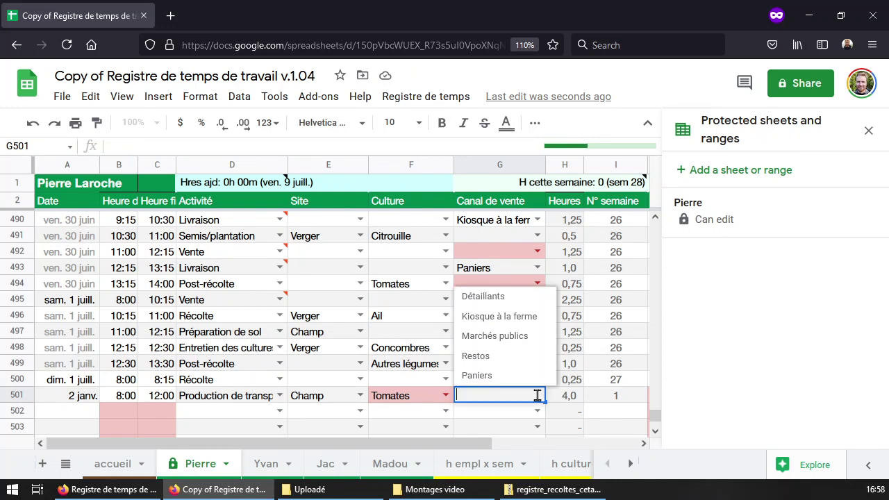
{"action": "left_click", "coordinate": [517, 338]}
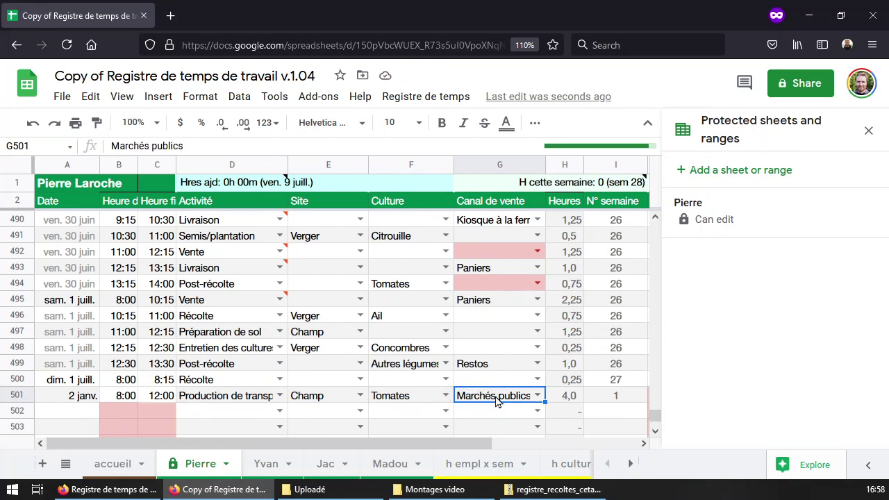
{"action": "key", "text": "Delete"}
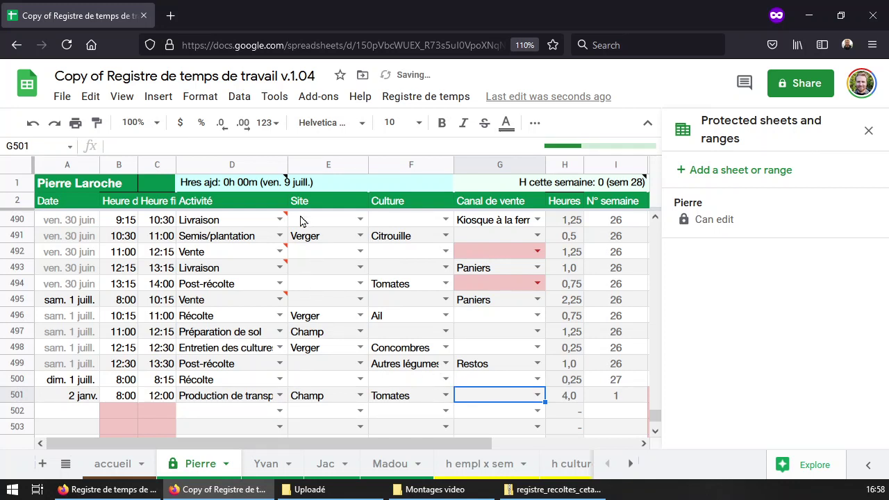
Compare which Site, Culture and Canal de vente fields are filled for the activities in rows 501, 495, 494 and 491.
{"action": "left_click", "coordinate": [310, 201]}
{"action": "left_click", "coordinate": [331, 396]}
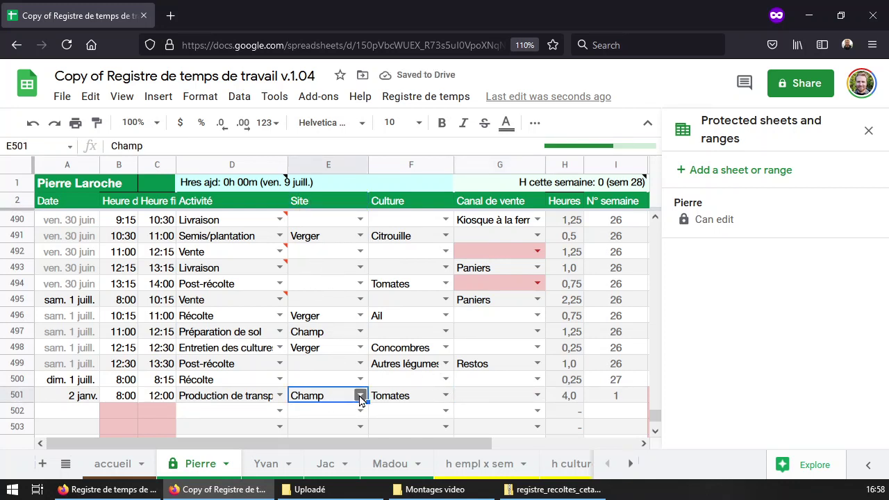
{"action": "left_click", "coordinate": [361, 396]}
{"action": "left_click", "coordinate": [359, 397]}
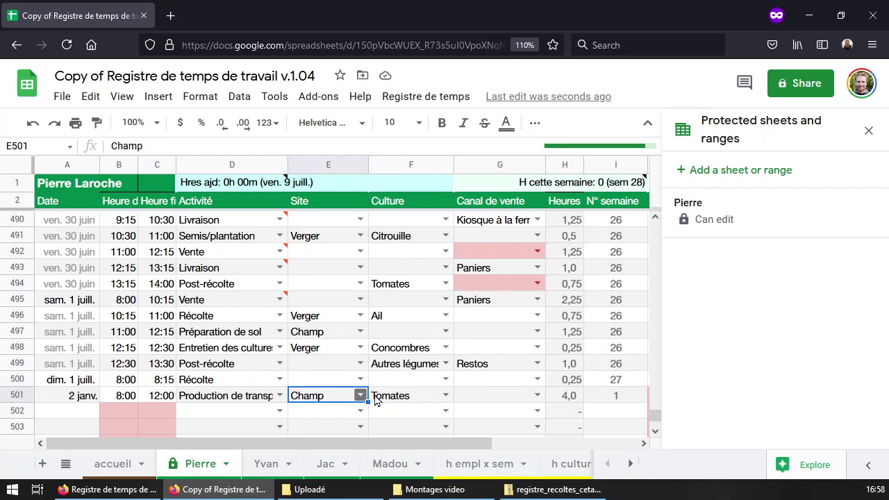
{"action": "left_click", "coordinate": [216, 305]}
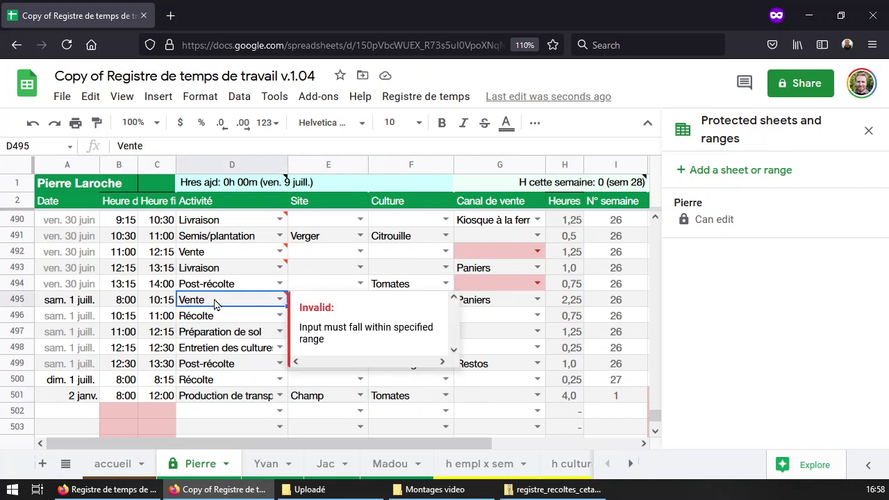
{"action": "left_click", "coordinate": [502, 304]}
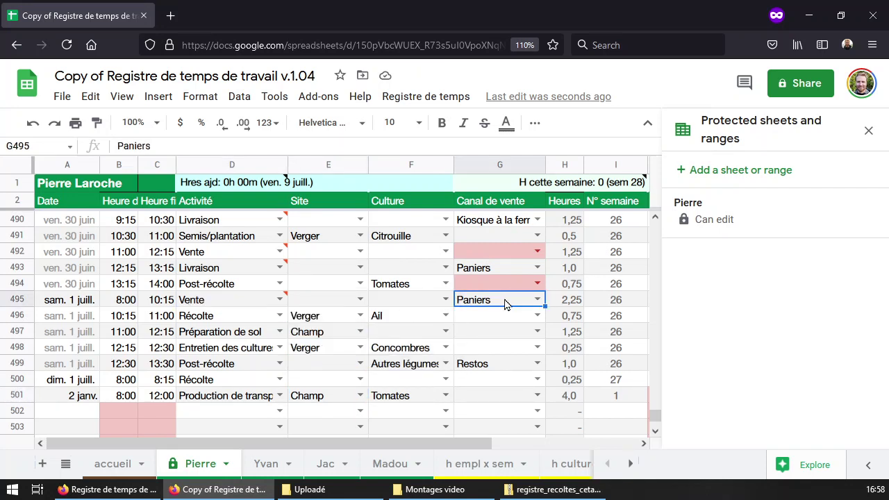
{"action": "left_click", "coordinate": [207, 289]}
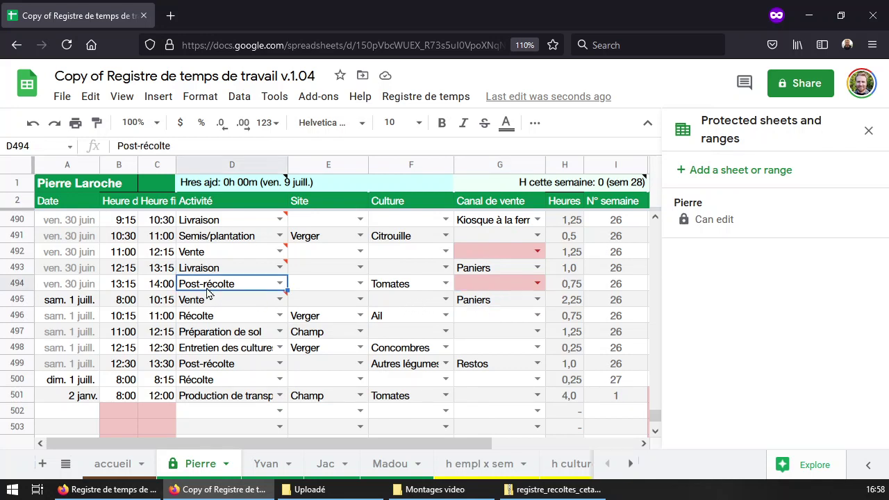
{"action": "left_click", "coordinate": [425, 287]}
{"action": "left_click", "coordinate": [276, 284]}
{"action": "left_click", "coordinate": [423, 287]}
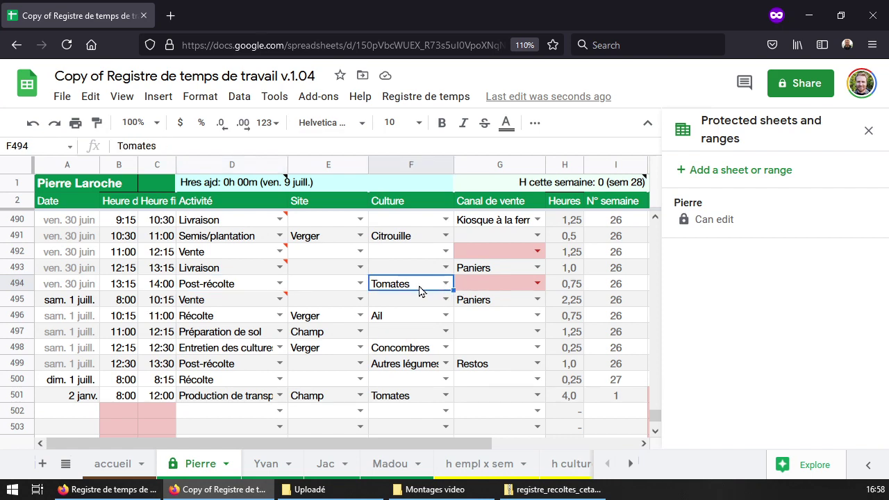
{"action": "left_click", "coordinate": [243, 238]}
{"action": "left_click", "coordinate": [401, 238]}
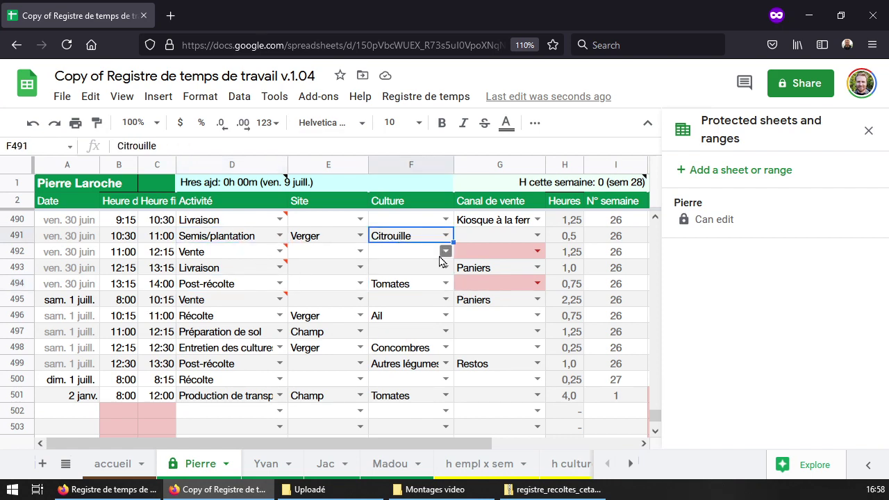
Review row 501 and examine the formulas in its Heures and N° semaine cells.
{"action": "left_click", "coordinate": [319, 397]}
{"action": "scroll", "coordinate": [358, 404], "scroll_direction": "down", "scroll_amount": 2}
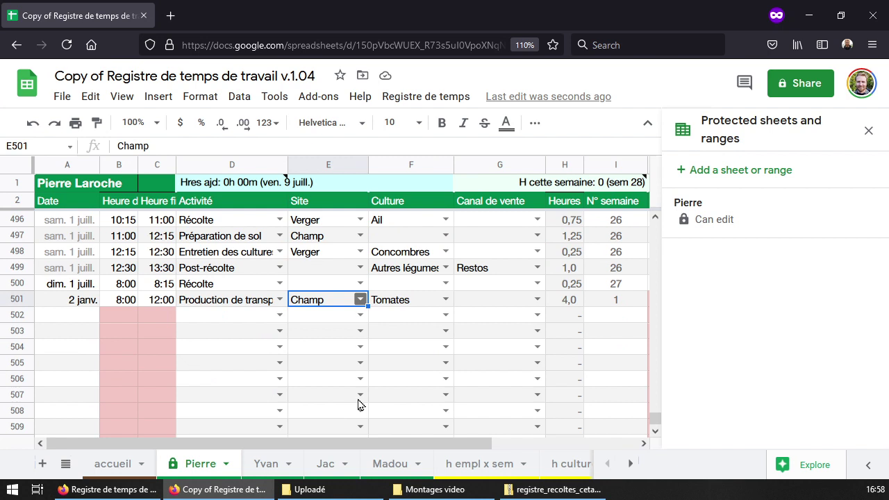
{"action": "left_click", "coordinate": [490, 300]}
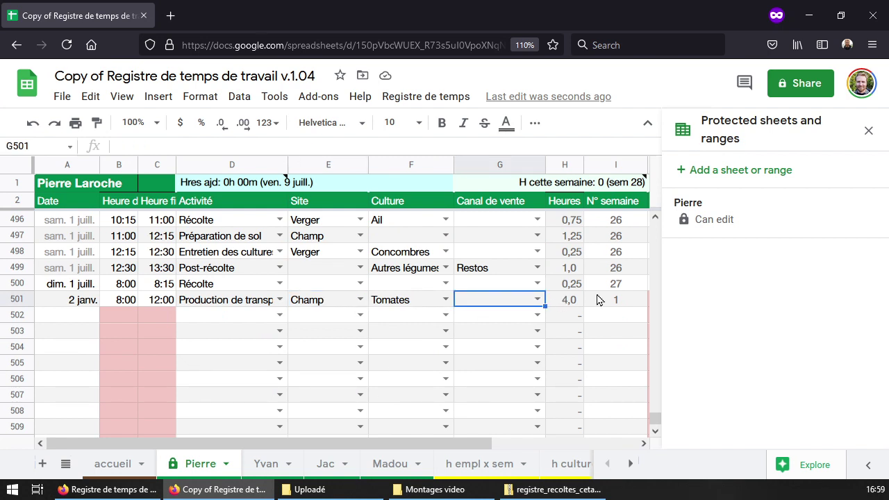
{"action": "left_click", "coordinate": [580, 300]}
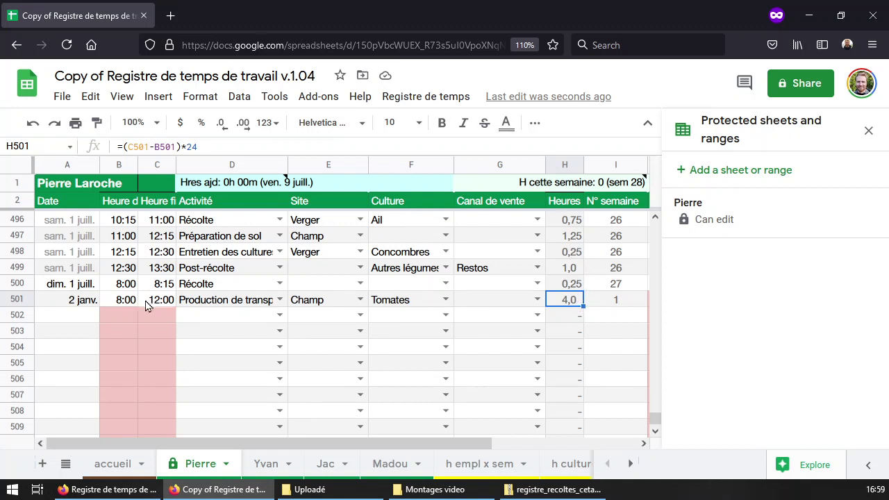
{"action": "left_click_drag", "start_coordinate": [146, 306], "coordinate": [118, 305]}
{"action": "left_click", "coordinate": [624, 303]}
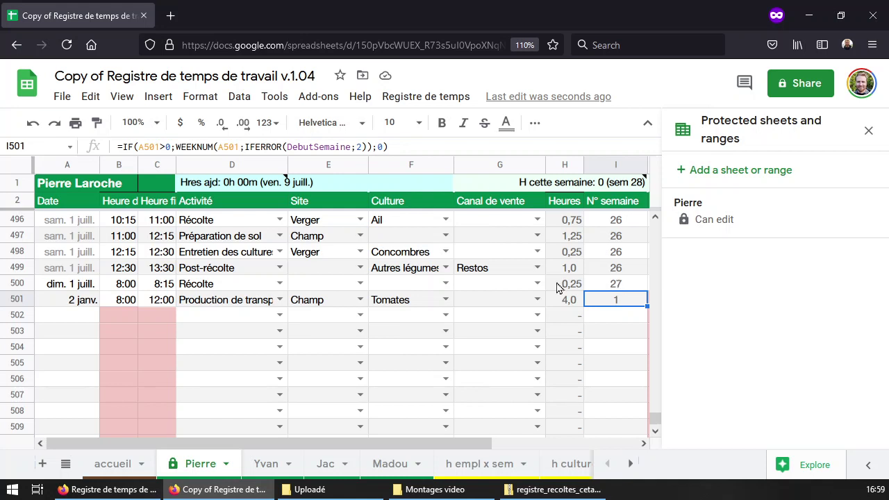
Enter the date 24 mai with a start time of 8:00 and an end time of 10:00 in row 502.
{"action": "left_click", "coordinate": [78, 318]}
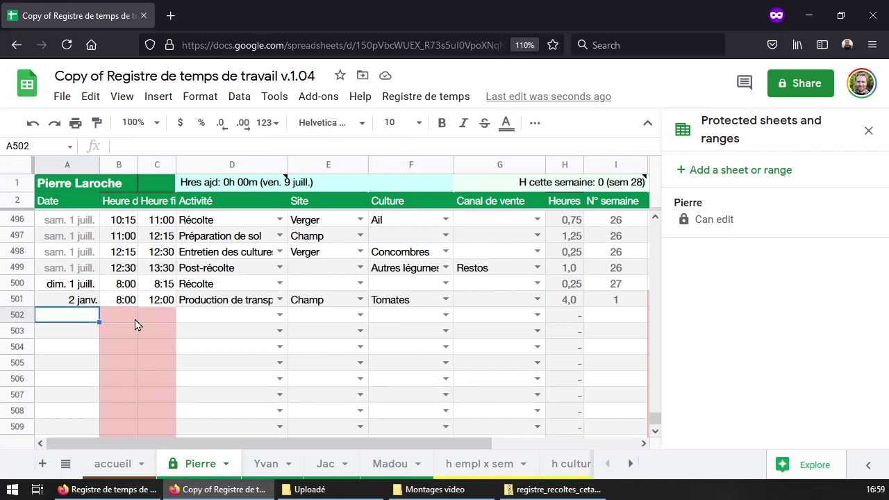
{"action": "type", "text": "24 mai"}
{"action": "key", "text": "Tab"}
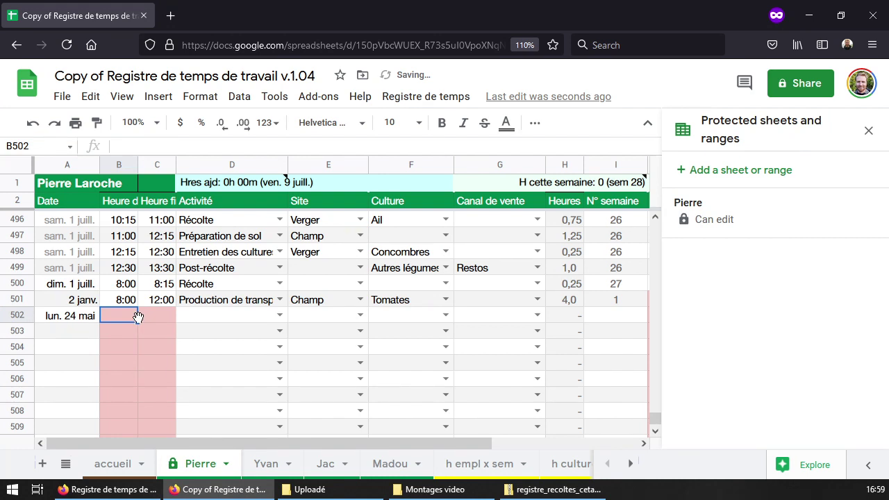
{"action": "type", "text": "8"}
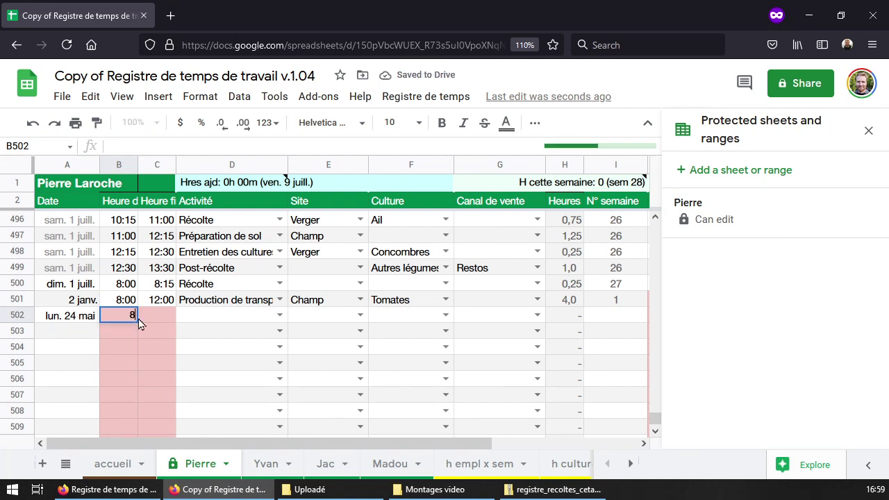
{"action": "type", "text": ":00"}
{"action": "key", "text": "Tab"}
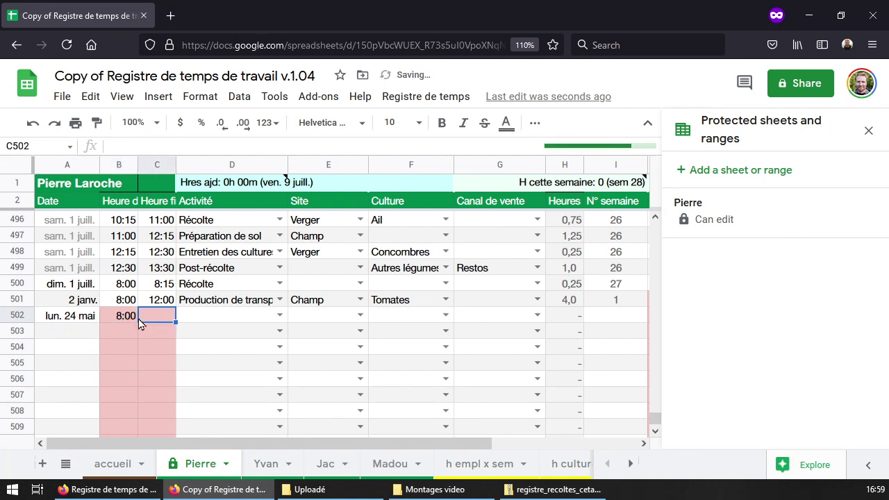
{"action": "type", "text": "10:00"}
{"action": "key", "text": "Tab"}
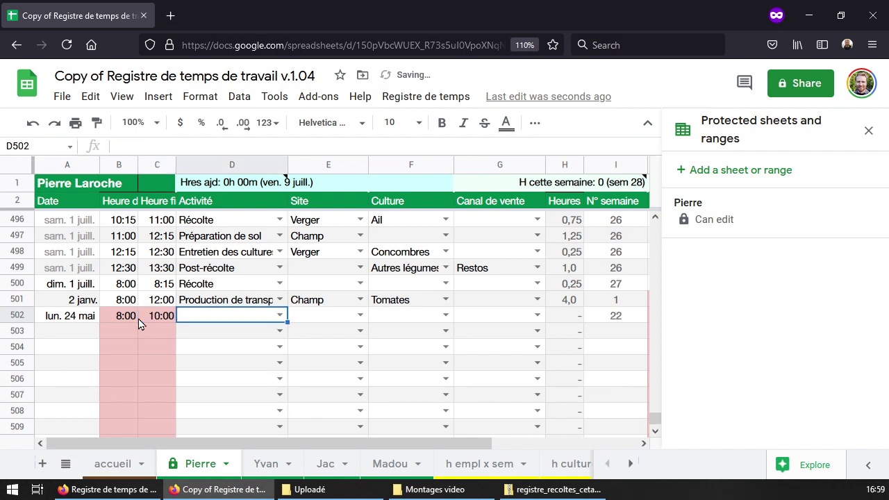
Choose Semis/plantation as the activity in cell D502.
{"action": "type", "text": "S"}
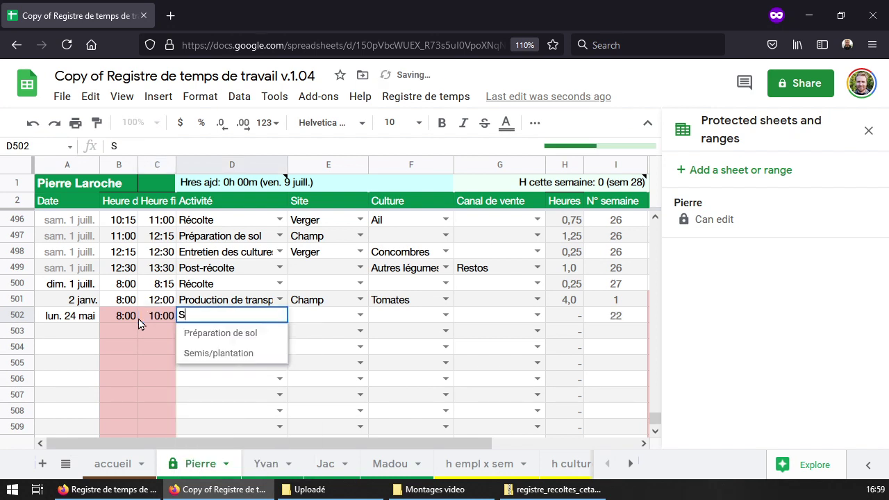
{"action": "key", "text": "Down"}
{"action": "key", "text": "Down"}
{"action": "key", "text": "Return"}
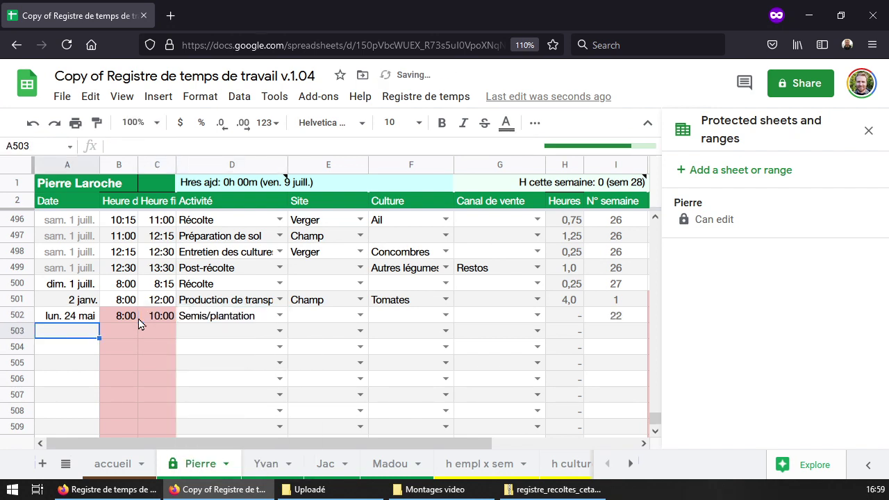
Choose Tunnel as the site for the Semis/plantation entry in row 502, leaving its culture and sales channel empty.
{"action": "left_click", "coordinate": [327, 301]}
{"action": "left_click", "coordinate": [359, 316]}
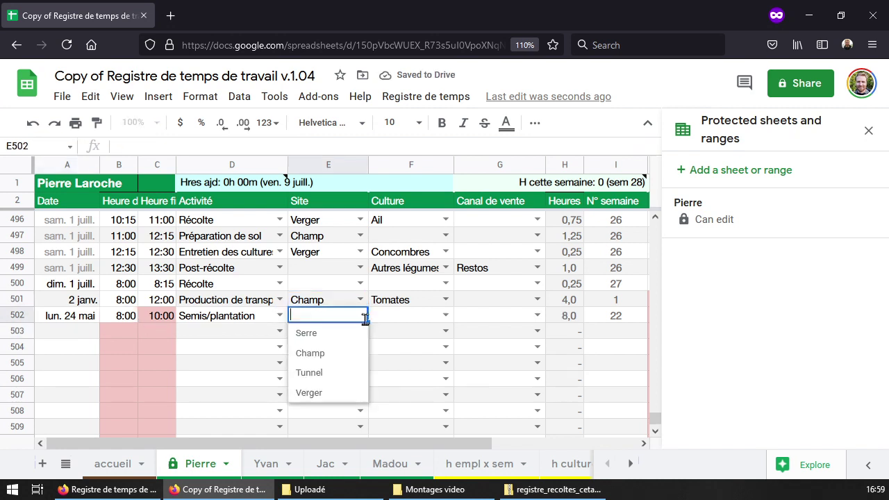
{"action": "left_click", "coordinate": [336, 372]}
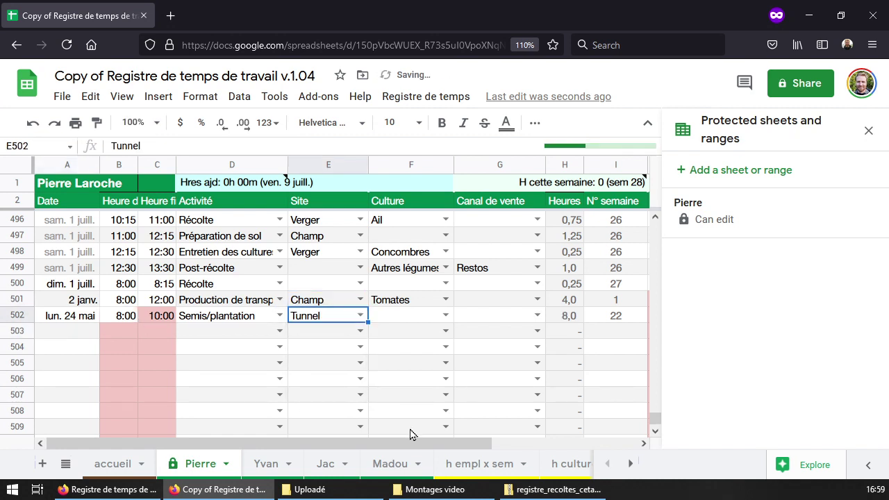
{"action": "left_click", "coordinate": [433, 314]}
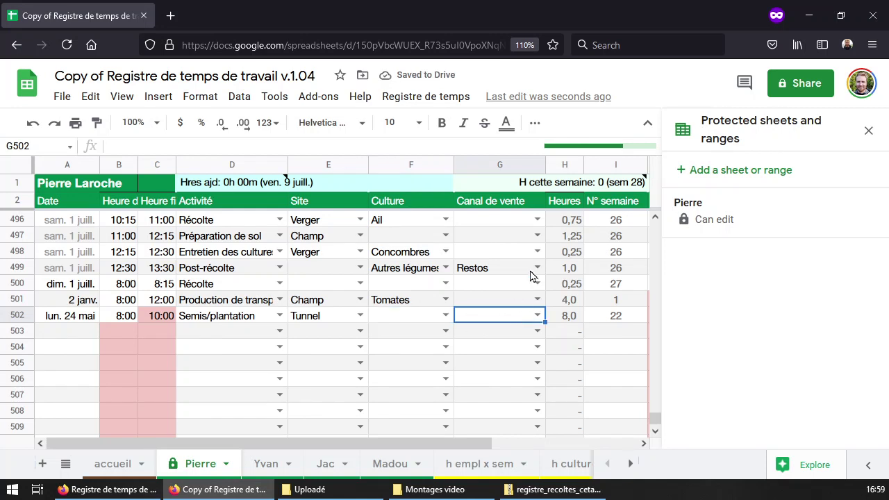
{"action": "left_click", "coordinate": [566, 333]}
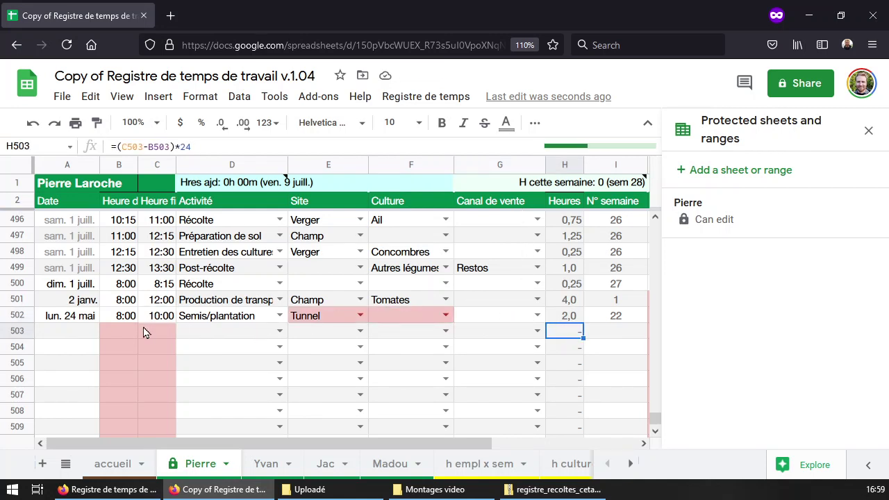
{"action": "left_click", "coordinate": [56, 336]}
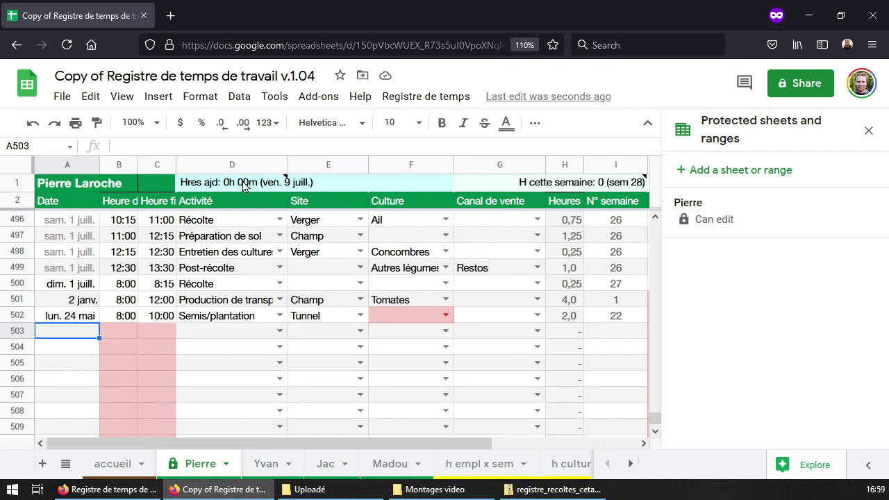
Inspect the daily hours total in D1 and set the date in A501 to the current date, 2021-07-09.
{"action": "left_click", "coordinate": [217, 186]}
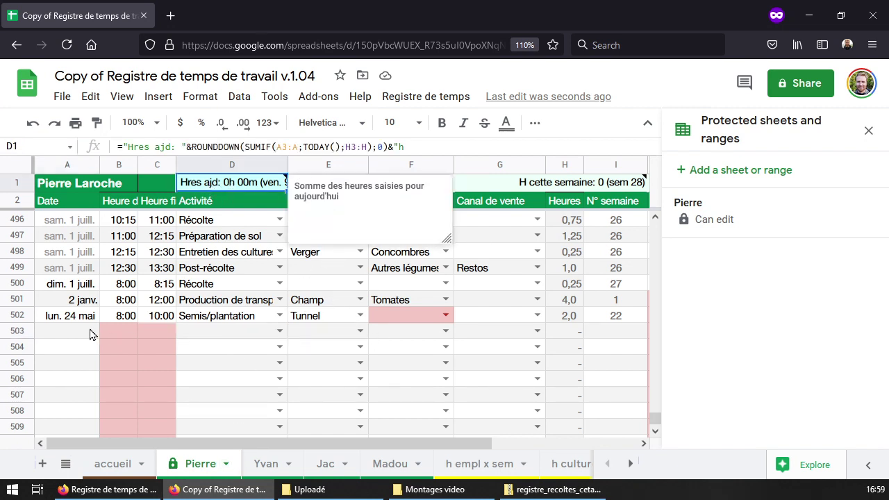
{"action": "left_click", "coordinate": [79, 303]}
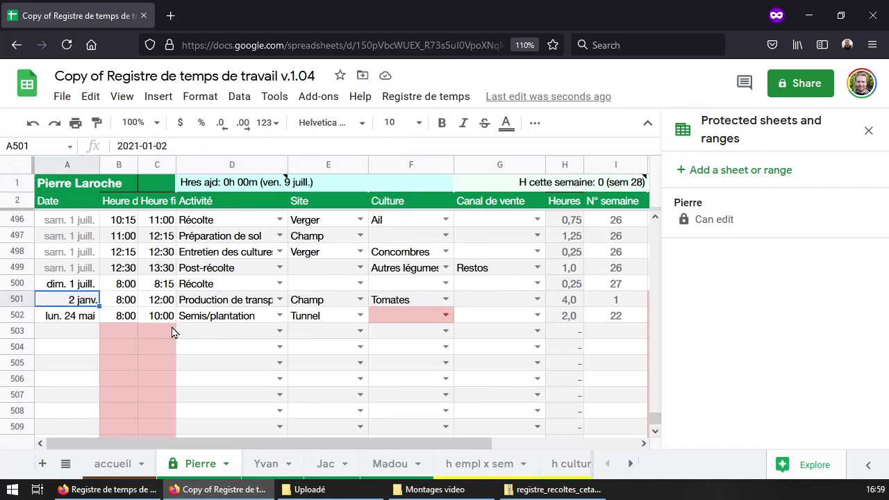
{"action": "key", "text": "ctrl+semicolon"}
{"action": "key", "text": "Return"}
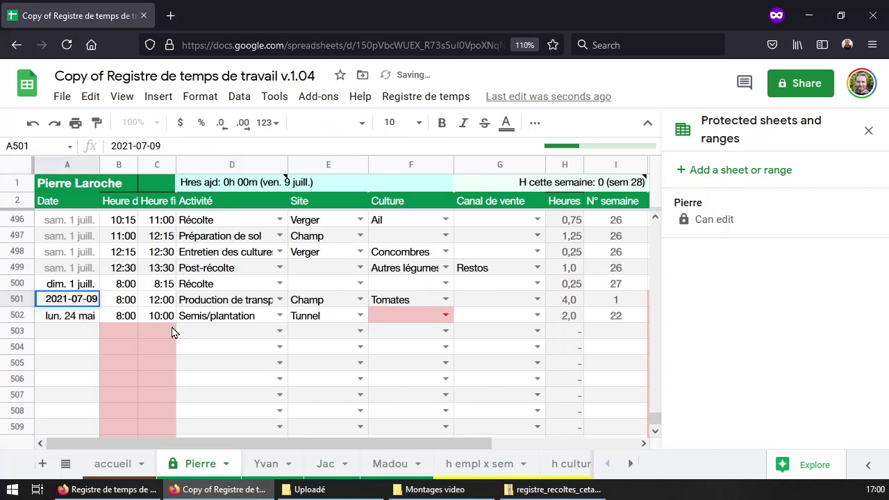
{"action": "key", "text": "Return"}
{"action": "key", "text": "Return"}
{"action": "key", "text": "Return"}
{"action": "key", "text": "Return"}
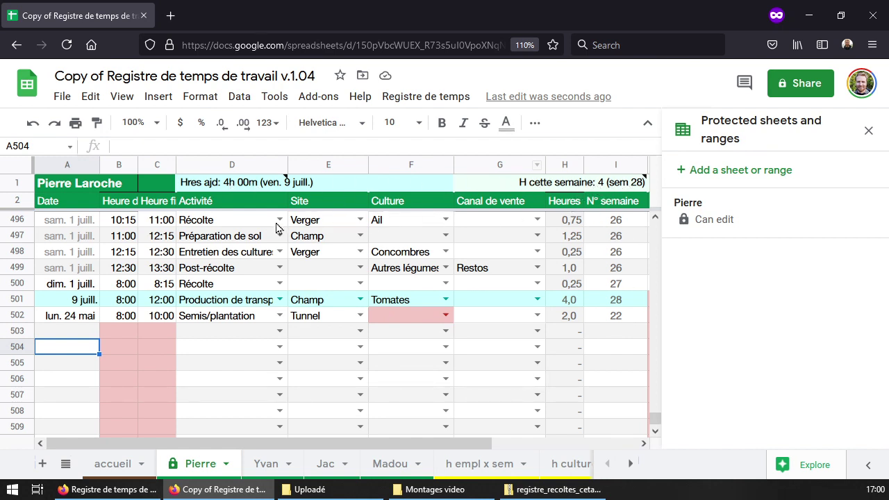
Set the date of the Semis/plantation entry in A502 to 2021-07-09.
{"action": "left_click", "coordinate": [79, 333]}
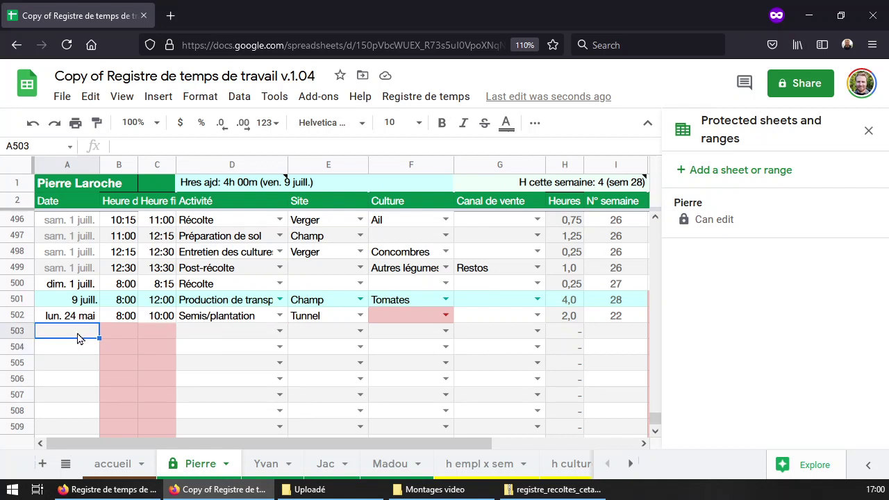
{"action": "key", "text": "Up"}
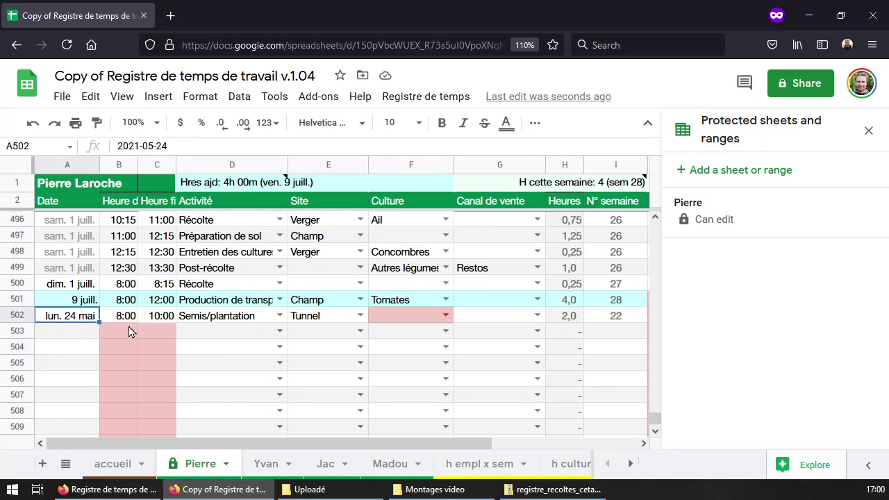
{"action": "type", "text": "ven. 9 juill."}
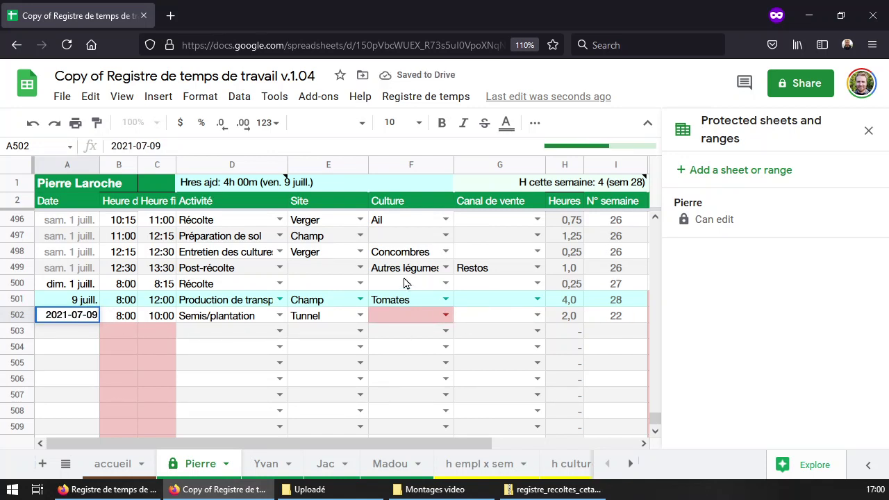
Try to date the entries in rows 500 and 499 with 8 juil.
{"action": "left_click", "coordinate": [80, 284]}
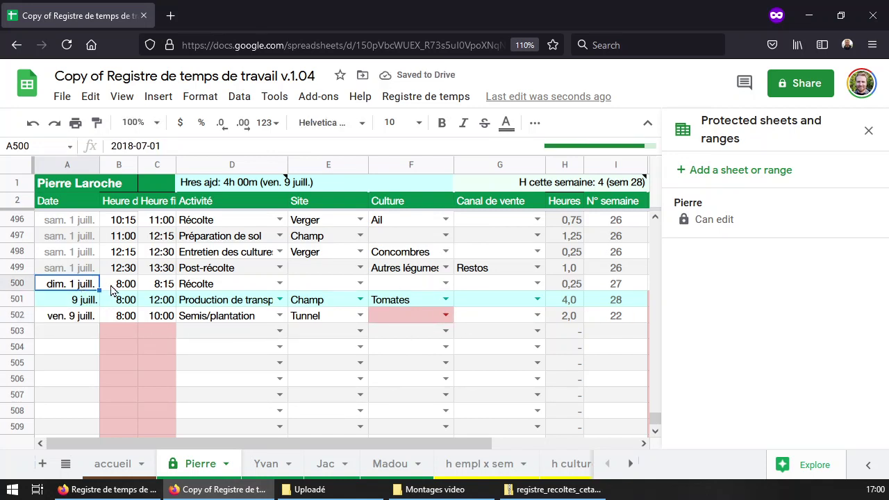
{"action": "type", "text": "8 juil"}
{"action": "key", "text": "Return"}
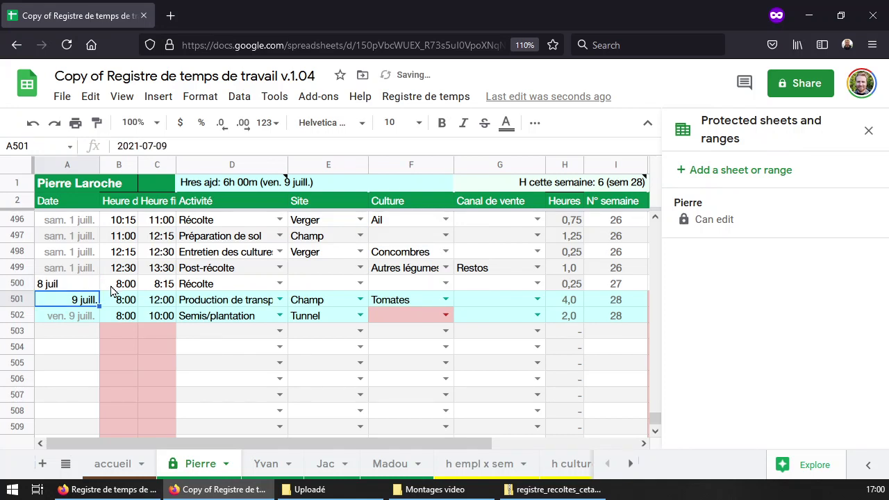
{"action": "left_click", "coordinate": [84, 267]}
{"action": "type", "text": "8 j"}
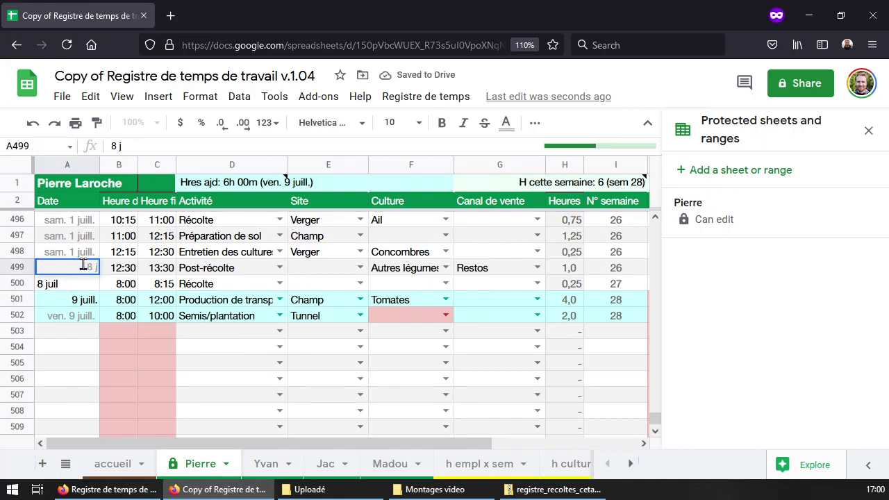
{"action": "type", "text": "uil"}
{"action": "key", "text": "Return"}
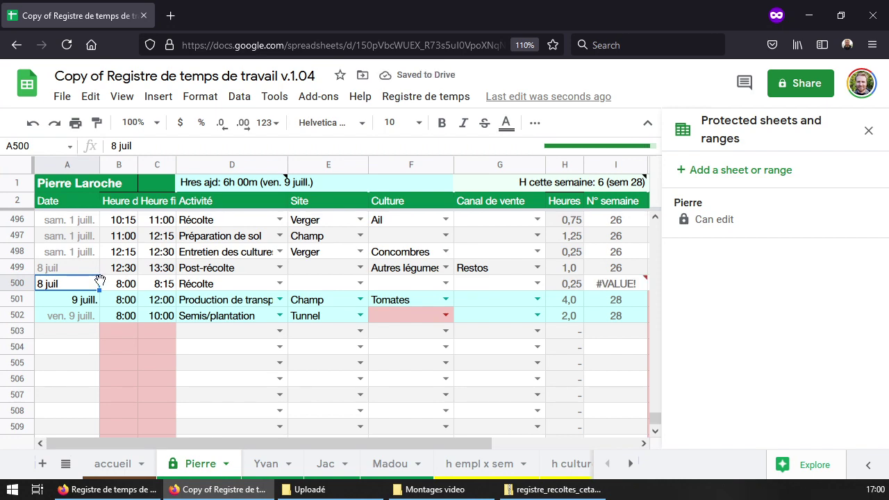
Correct the dates in A499 and A500 to 8 juill.
{"action": "scroll", "coordinate": [443, 368], "scroll_direction": "up", "scroll_amount": 1}
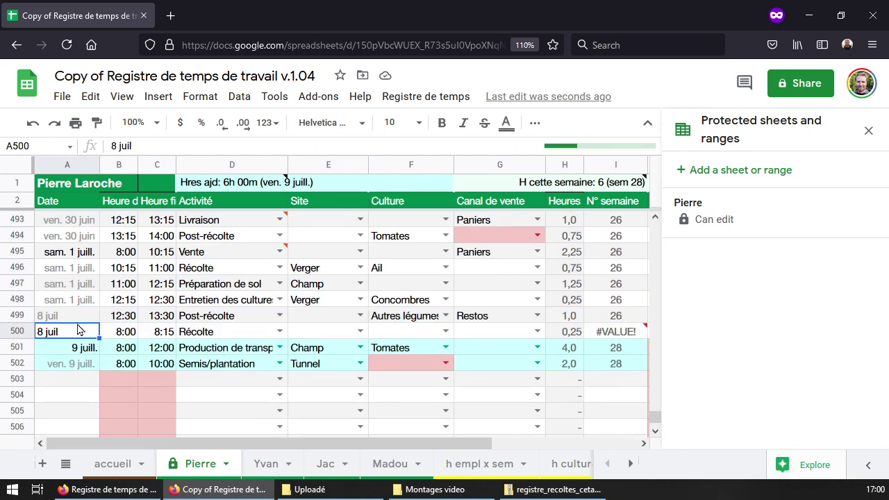
{"action": "left_click", "coordinate": [204, 348]}
{"action": "double_click", "coordinate": [83, 311]}
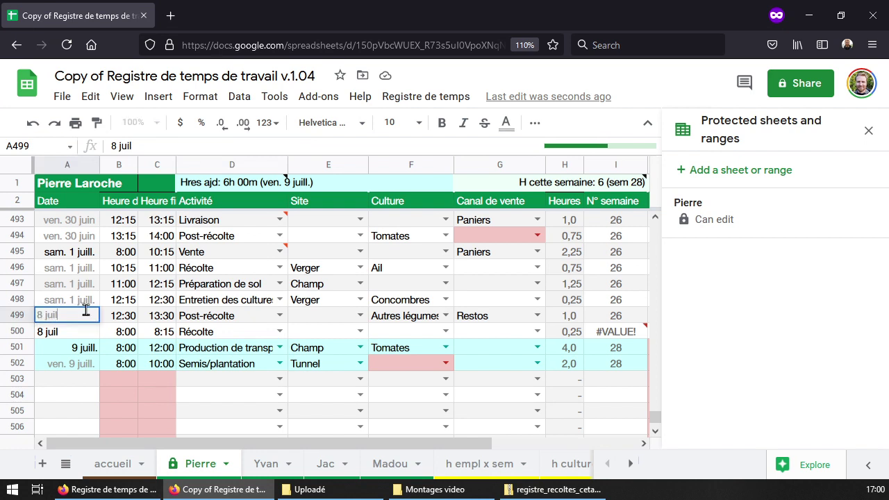
{"action": "key", "text": "Return"}
{"action": "key", "text": "Return"}
{"action": "key", "text": "Return"}
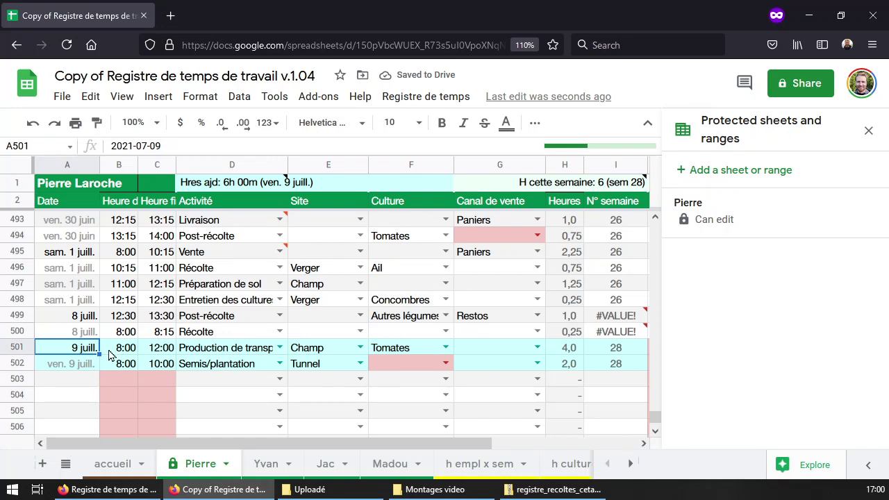
Open the h empl x sem sheet and examine the employees' daily hours, their weekly totals and the following weeks.
{"action": "left_click", "coordinate": [494, 466]}
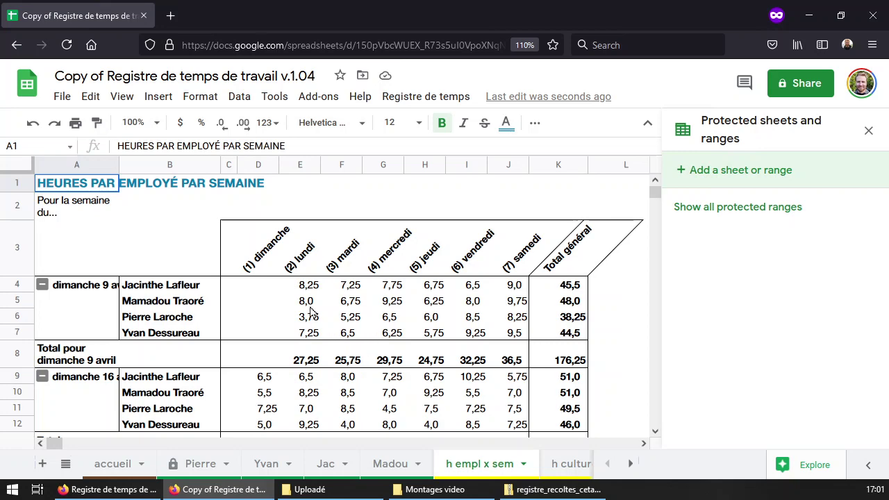
{"action": "left_click", "coordinate": [309, 334]}
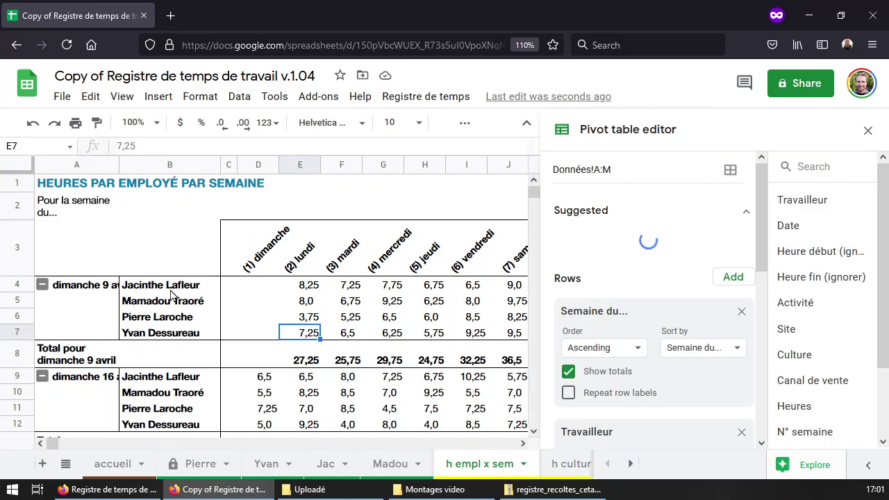
{"action": "left_click", "coordinate": [389, 317]}
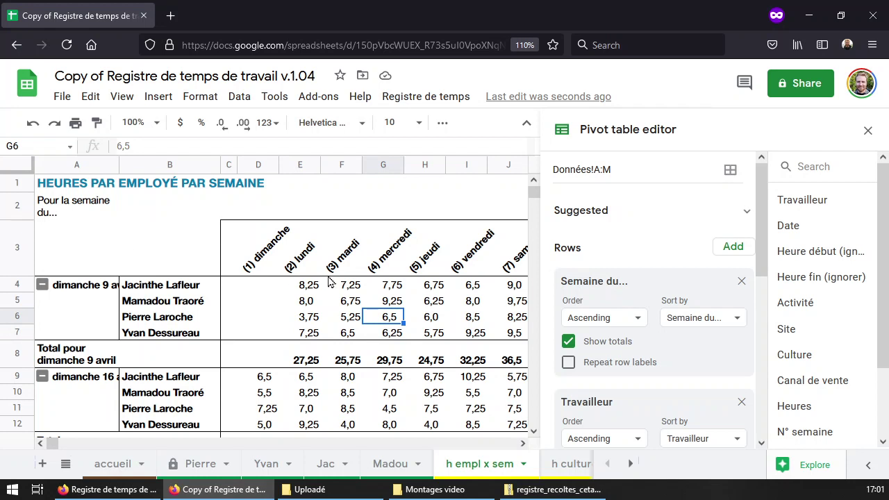
{"action": "left_click", "coordinate": [99, 287]}
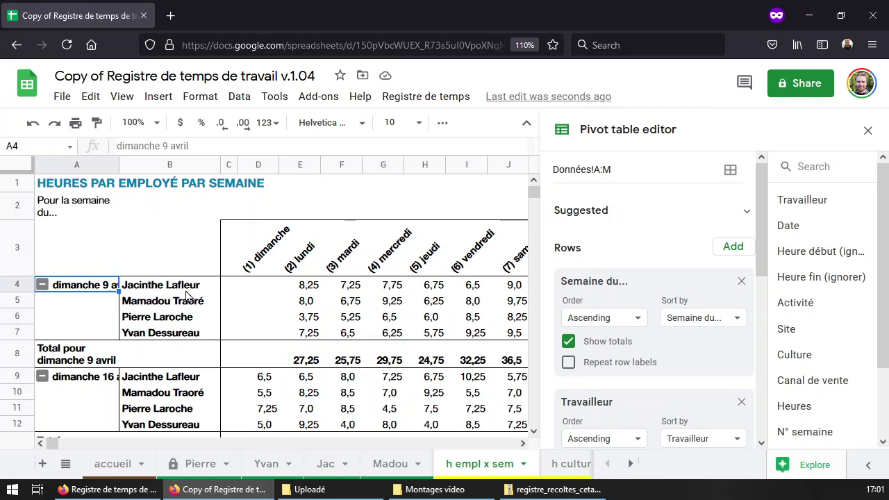
{"action": "left_click_drag", "start_coordinate": [186, 290], "coordinate": [232, 322]}
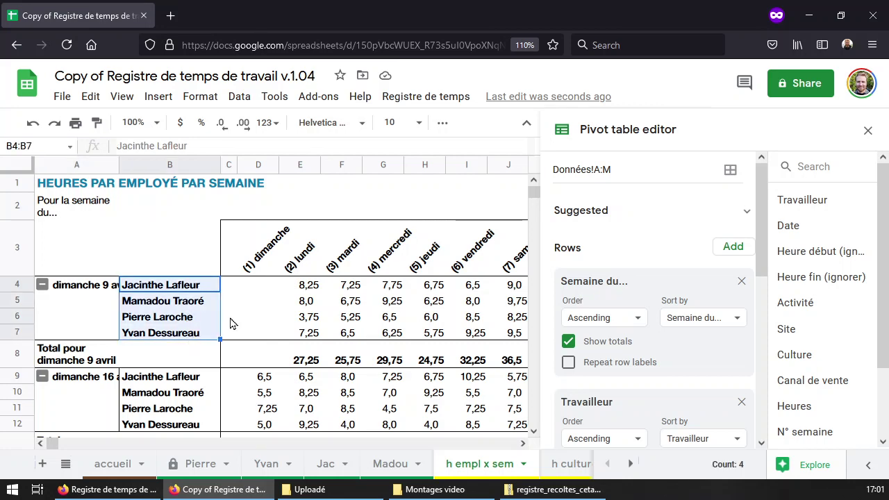
{"action": "left_click_drag", "start_coordinate": [312, 290], "coordinate": [517, 337]}
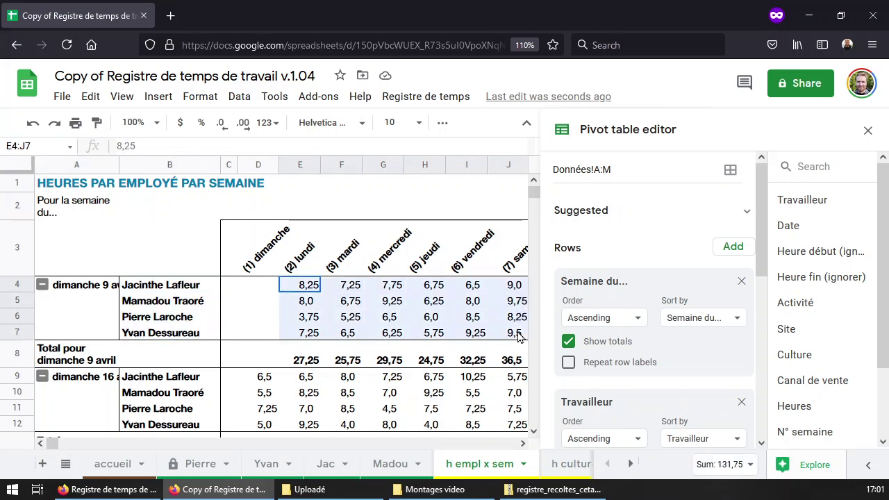
{"action": "left_click", "coordinate": [523, 443]}
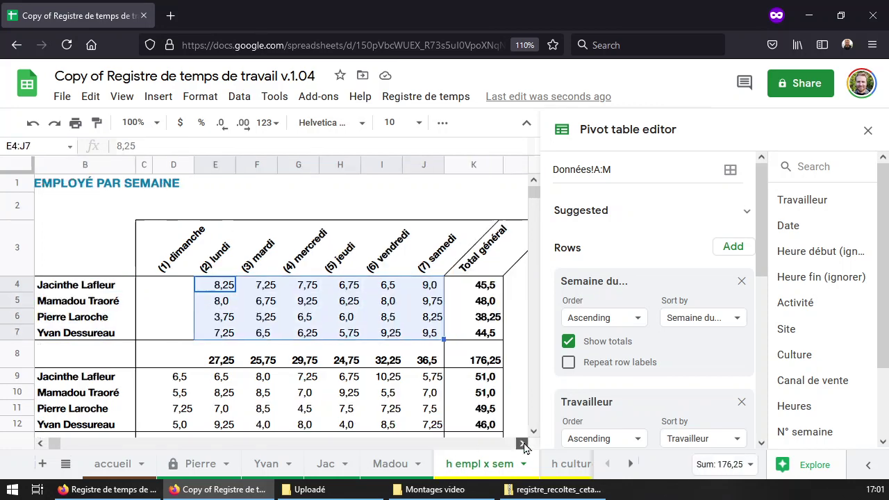
{"action": "left_click", "coordinate": [523, 443]}
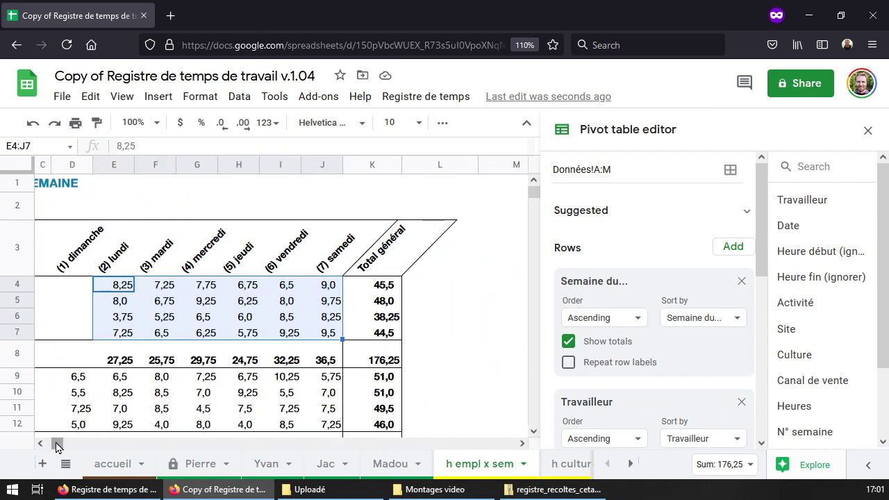
{"action": "left_click", "coordinate": [51, 444]}
{"action": "scroll", "coordinate": [354, 306], "scroll_direction": "down", "scroll_amount": 3}
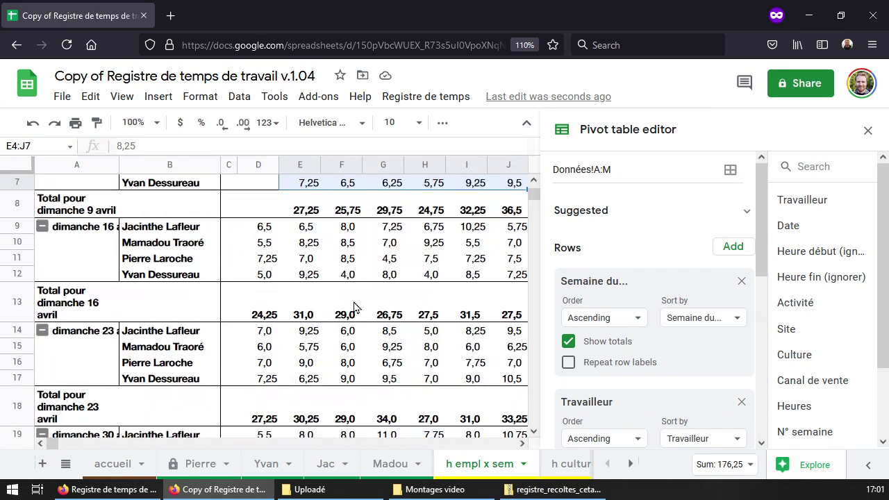
{"action": "scroll", "coordinate": [373, 287], "scroll_direction": "down", "scroll_amount": 2}
{"action": "scroll", "coordinate": [375, 288], "scroll_direction": "up", "scroll_amount": 1}
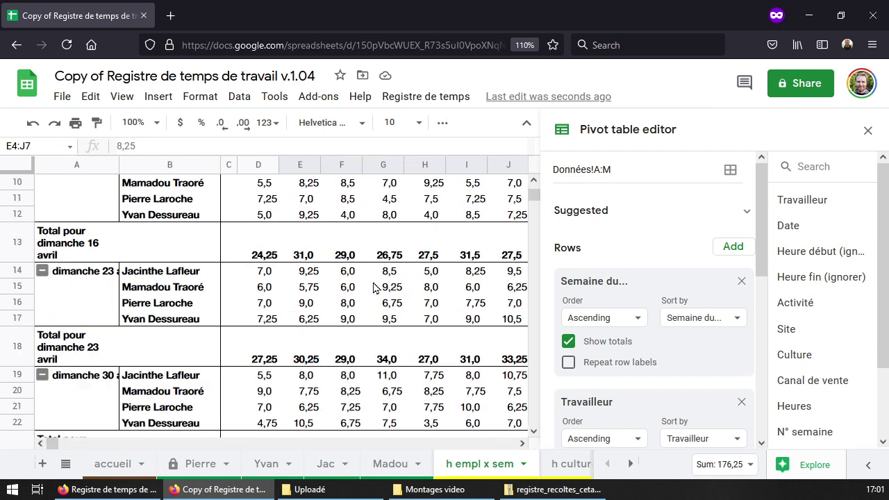
Open the h cultures sheet and examine the hours per culture and site, the grand totals and the unlabelled rows.
{"action": "left_click", "coordinate": [566, 467]}
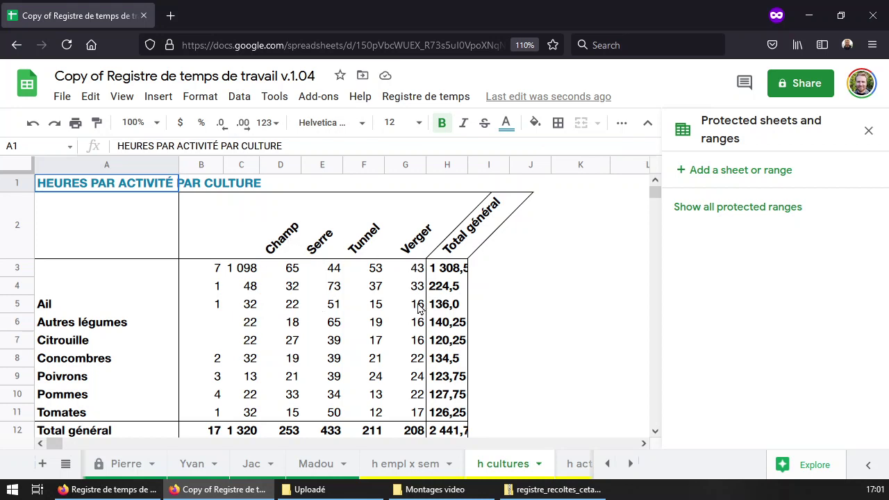
{"action": "left_click", "coordinate": [269, 326]}
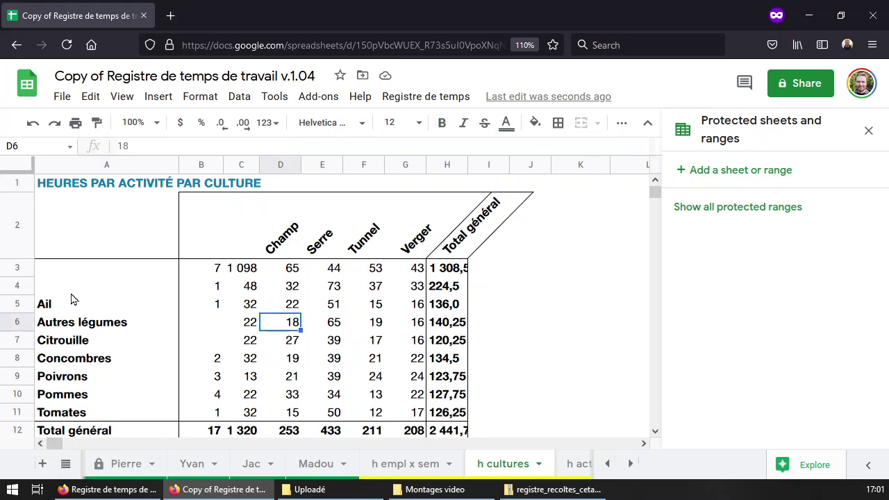
{"action": "left_click_drag", "start_coordinate": [93, 307], "coordinate": [97, 412]}
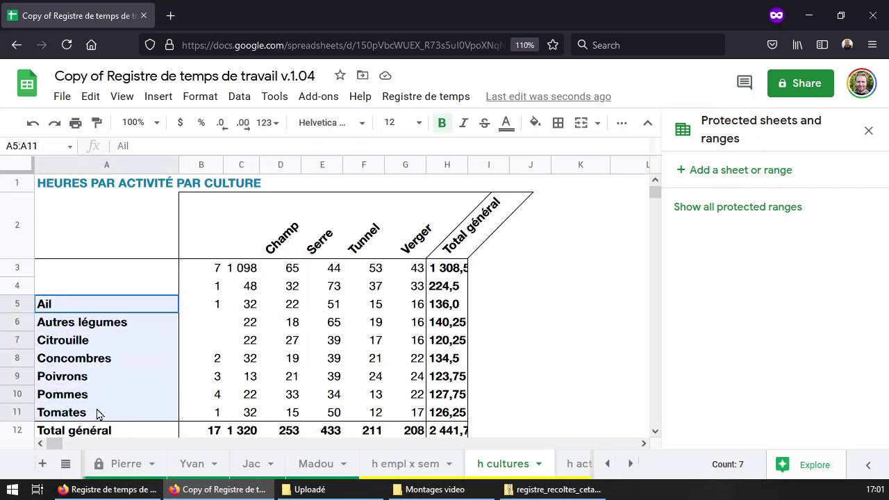
{"action": "left_click_drag", "start_coordinate": [248, 275], "coordinate": [416, 413]}
{"action": "left_click_drag", "start_coordinate": [449, 269], "coordinate": [451, 413]}
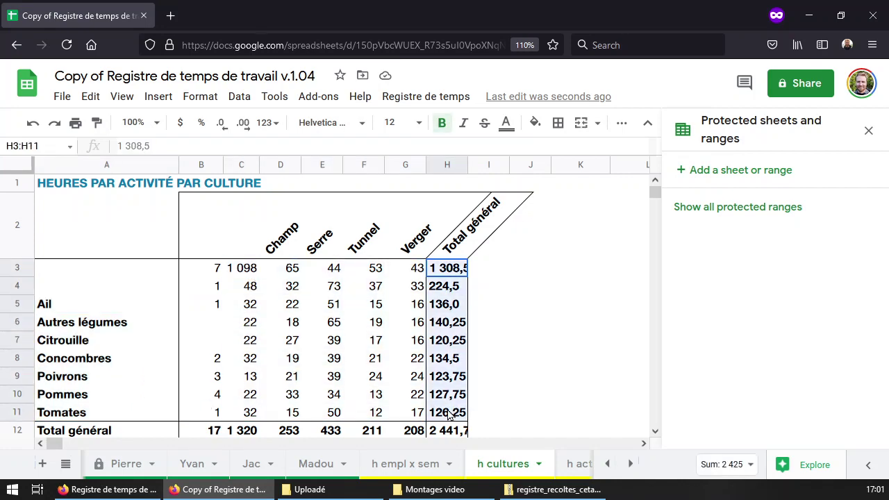
{"action": "scroll", "coordinate": [398, 393], "scroll_direction": "down", "scroll_amount": 2}
{"action": "left_click_drag", "start_coordinate": [213, 351], "coordinate": [419, 360]}
{"action": "scroll", "coordinate": [428, 362], "scroll_direction": "up", "scroll_amount": 1}
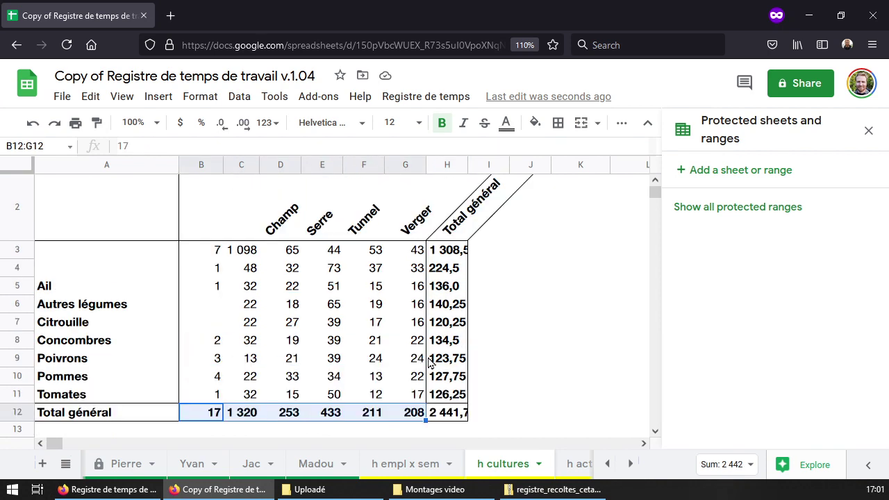
{"action": "left_click", "coordinate": [70, 256]}
{"action": "left_click", "coordinate": [75, 266]}
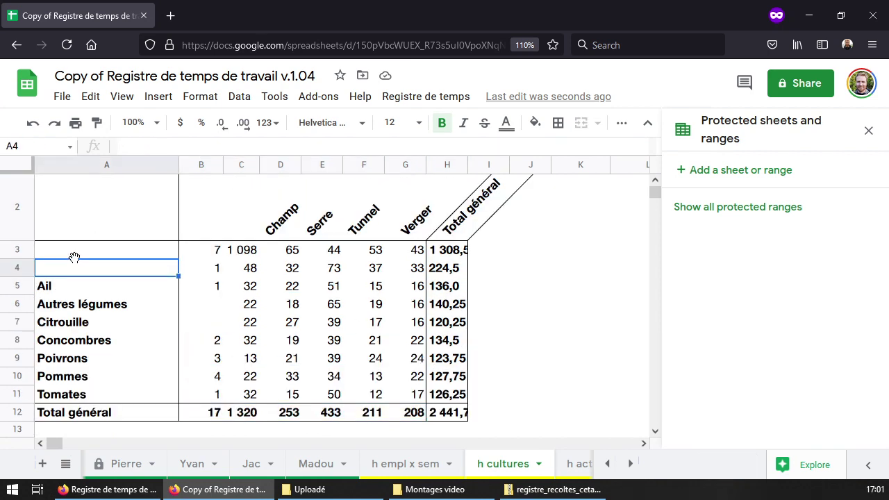
Compare the two unlabelled rows 3 and 4 at the head of the culture summary.
{"action": "left_click", "coordinate": [74, 255]}
{"action": "left_click_drag", "start_coordinate": [75, 268], "coordinate": [72, 256]}
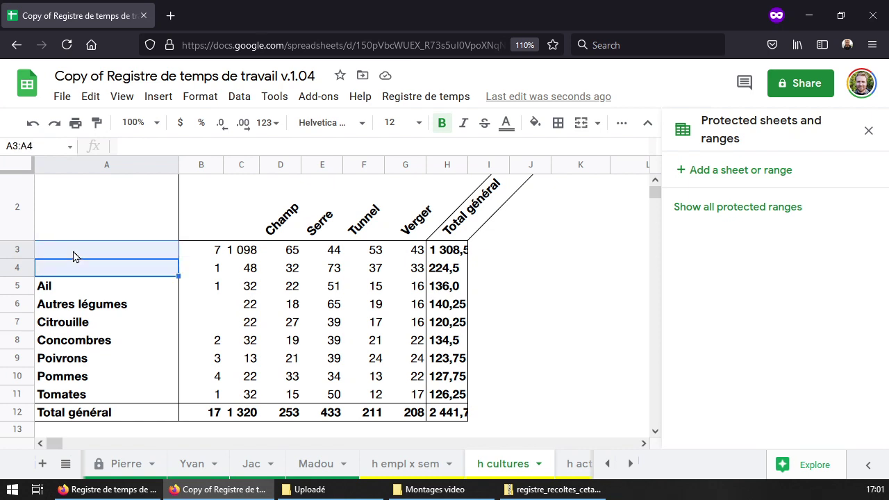
{"action": "left_click", "coordinate": [88, 256]}
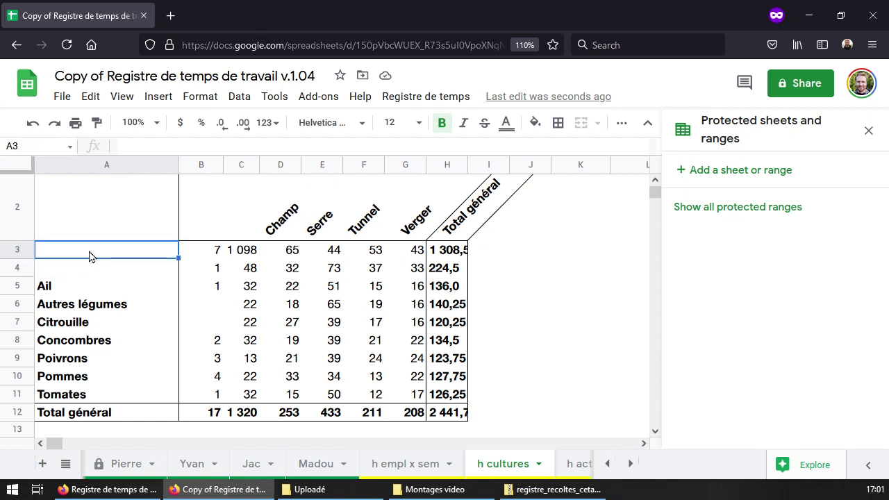
{"action": "left_click", "coordinate": [58, 277]}
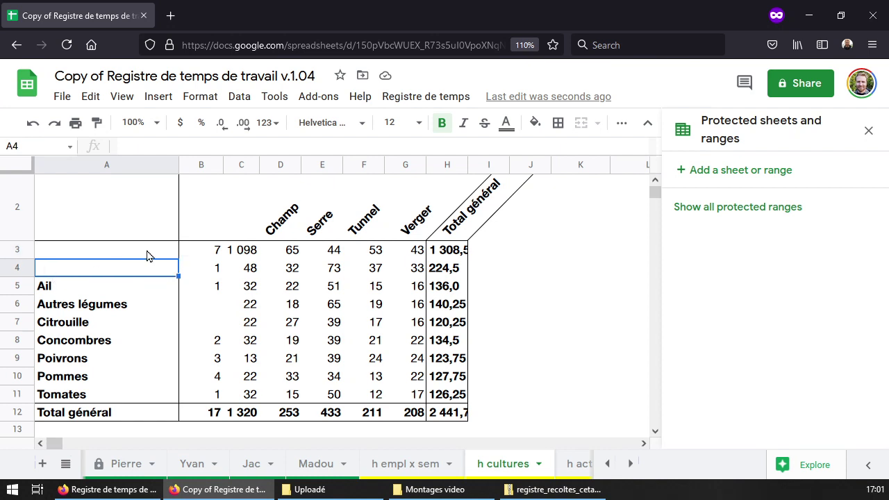
{"action": "left_click", "coordinate": [80, 253]}
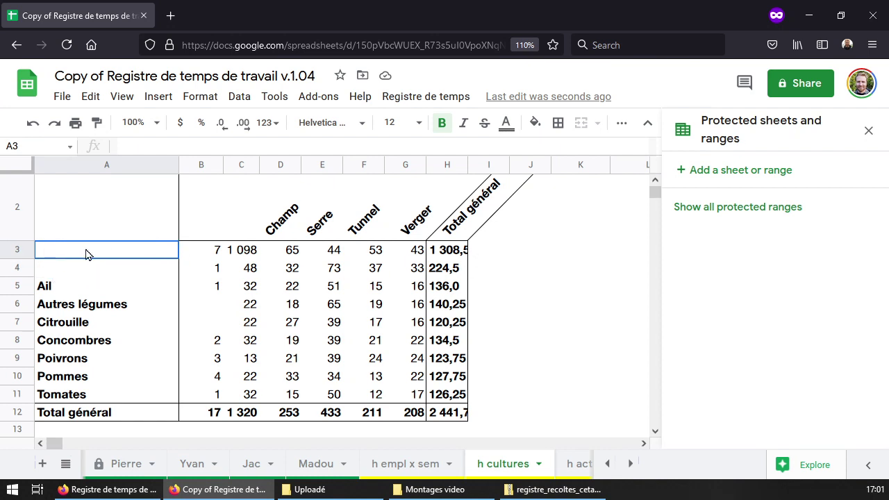
{"action": "left_click", "coordinate": [67, 269]}
{"action": "left_click", "coordinate": [77, 256]}
{"action": "left_click", "coordinate": [75, 276]}
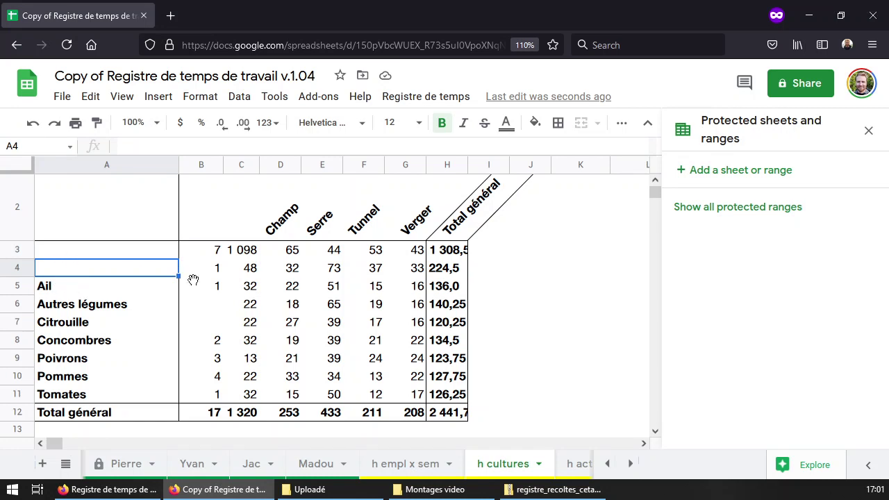
Open the h activité sheet and display its pivot table editor in place of the protection settings.
{"action": "left_click", "coordinate": [573, 465]}
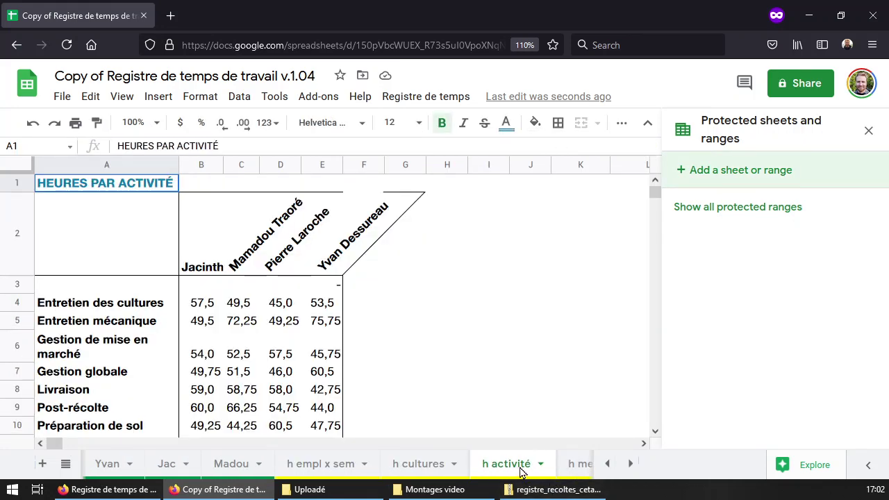
{"action": "left_click", "coordinate": [128, 307]}
{"action": "left_click", "coordinate": [206, 304]}
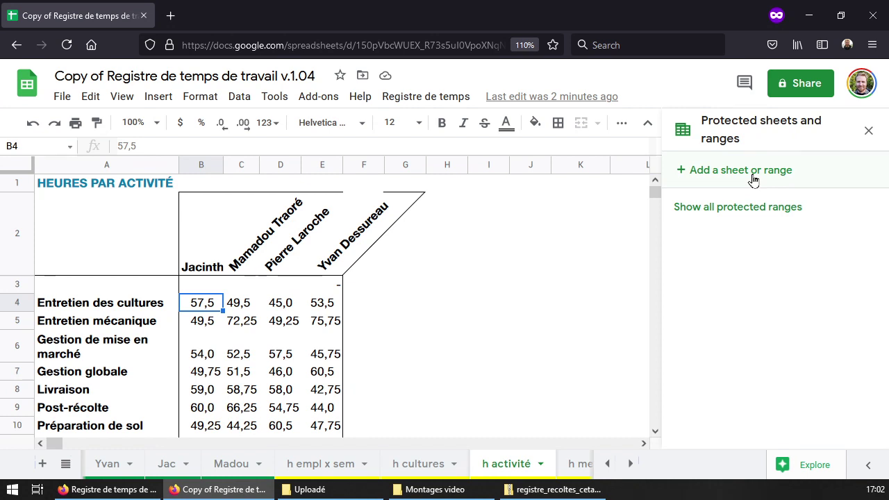
{"action": "left_click", "coordinate": [868, 130]}
{"action": "left_click", "coordinate": [248, 310]}
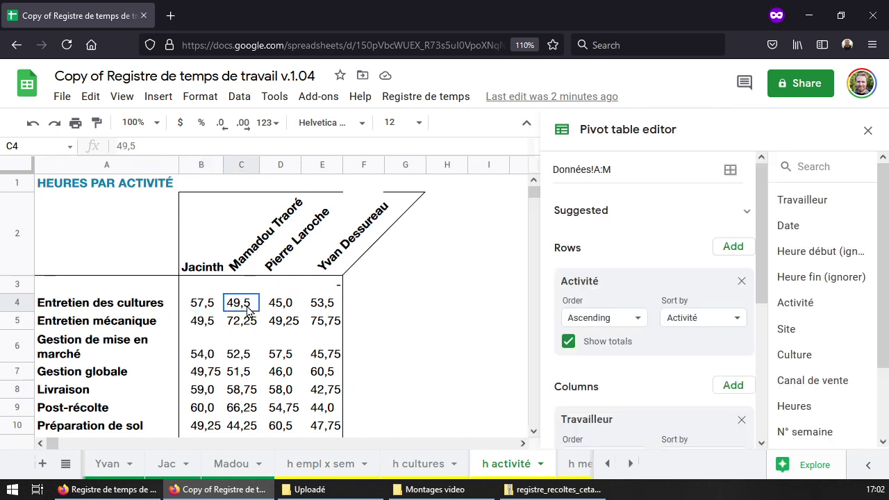
{"action": "left_click", "coordinate": [194, 372]}
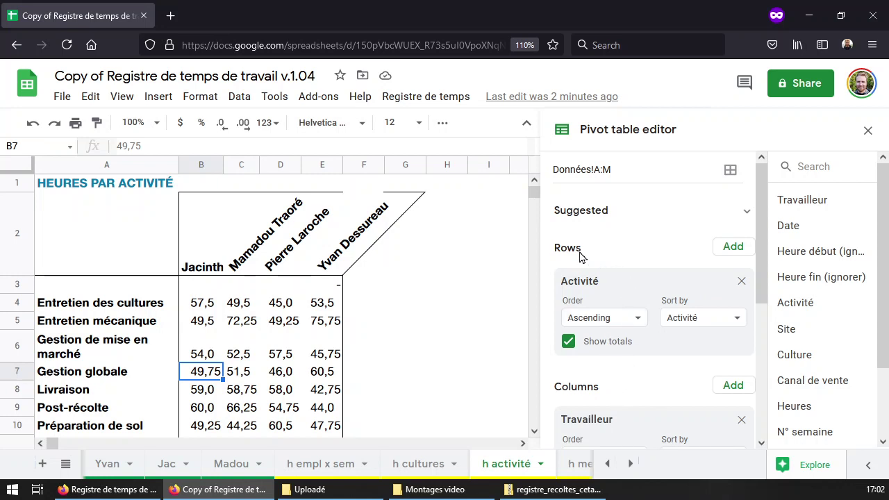
Review the activity pivot table's settings and the available sort options for the Activité rows.
{"action": "left_click_drag", "start_coordinate": [760, 240], "coordinate": [760, 375]}
{"action": "scroll", "coordinate": [679, 229], "scroll_direction": "up", "scroll_amount": 5}
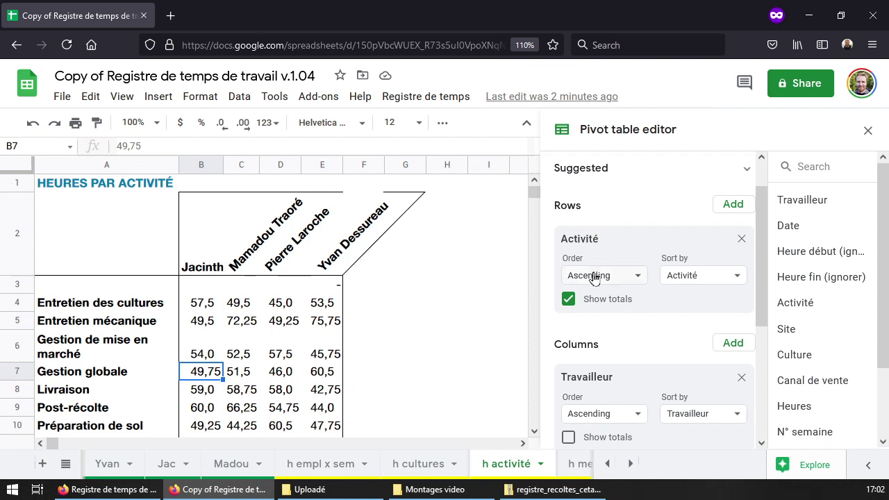
{"action": "left_click", "coordinate": [704, 275]}
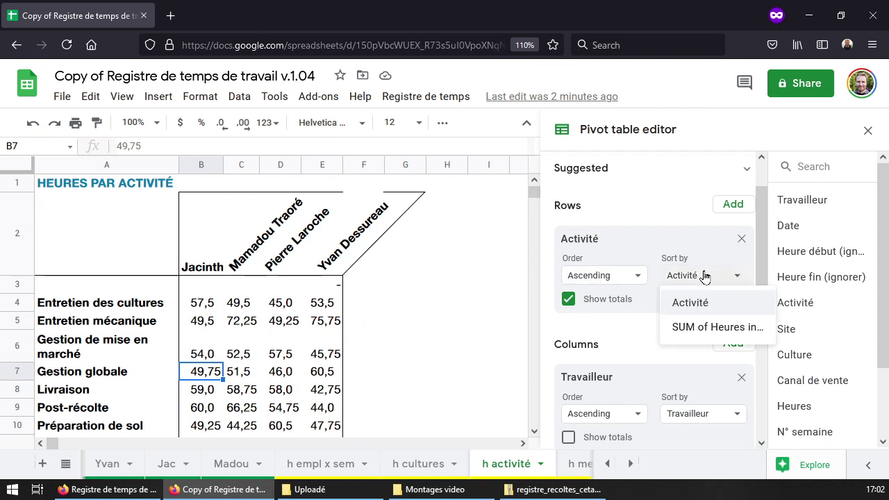
{"action": "left_click", "coordinate": [704, 276]}
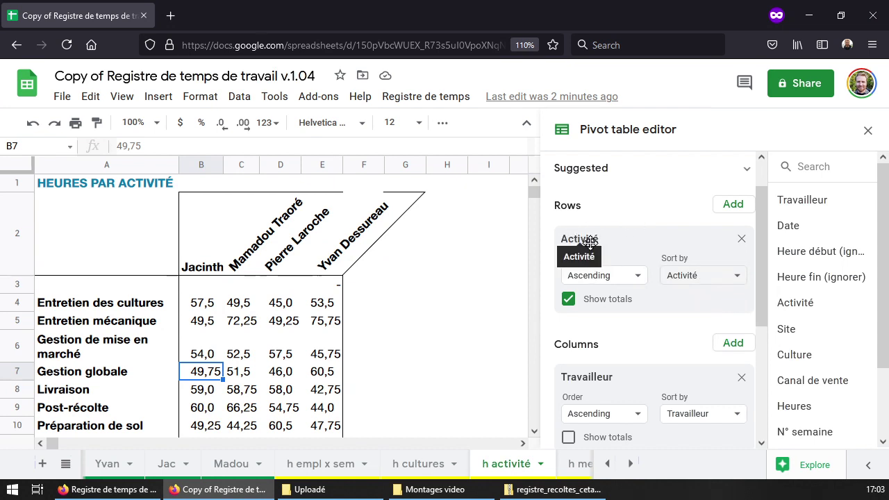
Turn the totals for the Activité rows off and back on, and check the Total général row.
{"action": "left_click", "coordinate": [569, 299]}
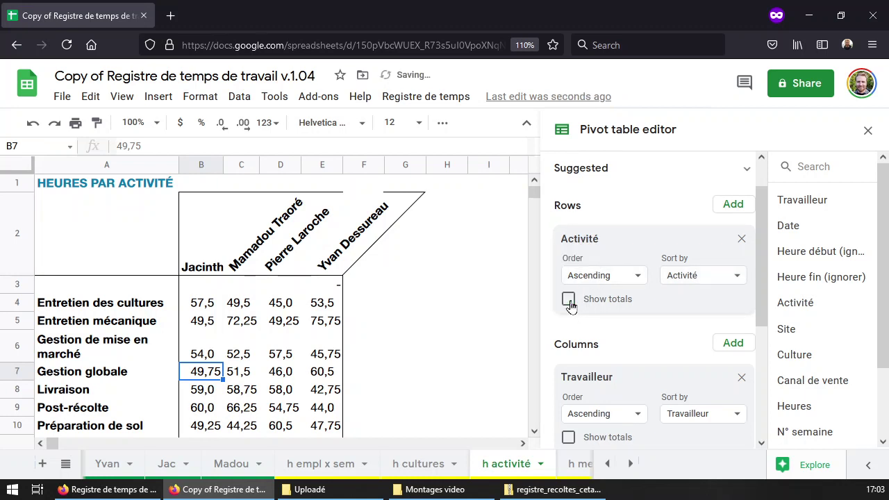
{"action": "left_click", "coordinate": [569, 299]}
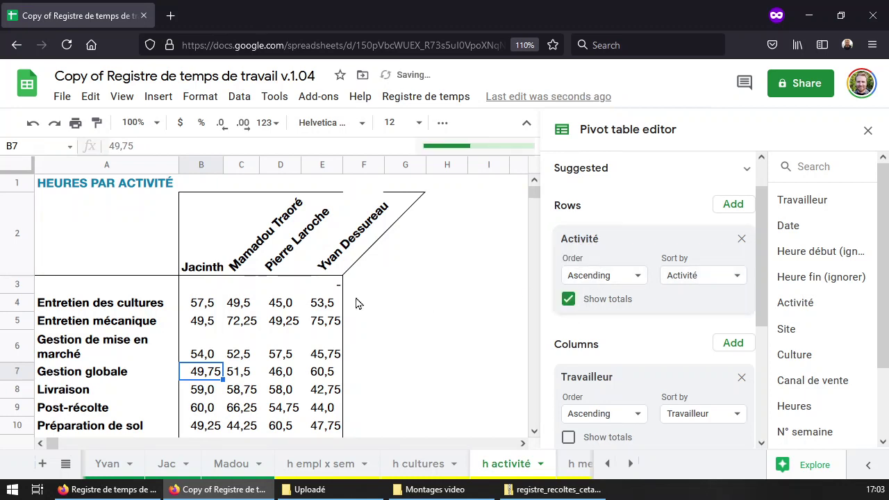
{"action": "scroll", "coordinate": [357, 301], "scroll_direction": "down", "scroll_amount": 2}
{"action": "scroll", "coordinate": [252, 332], "scroll_direction": "down", "scroll_amount": 1}
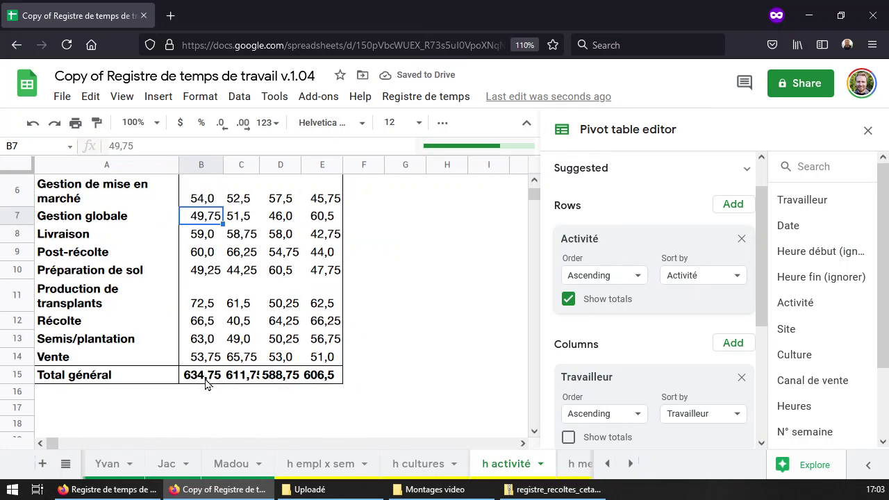
{"action": "scroll", "coordinate": [320, 385], "scroll_direction": "up", "scroll_amount": 1}
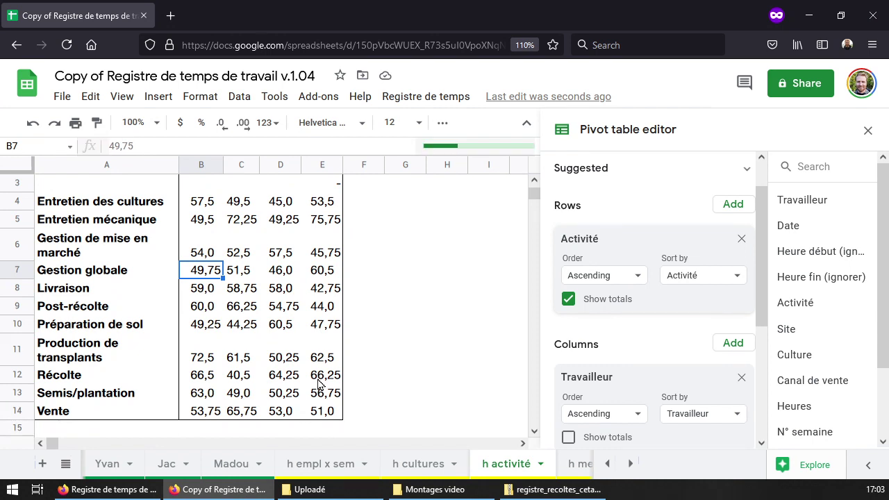
Show totals for the Travailleur columns and examine the total hours per activity.
{"action": "scroll", "coordinate": [611, 365], "scroll_direction": "down", "scroll_amount": 1}
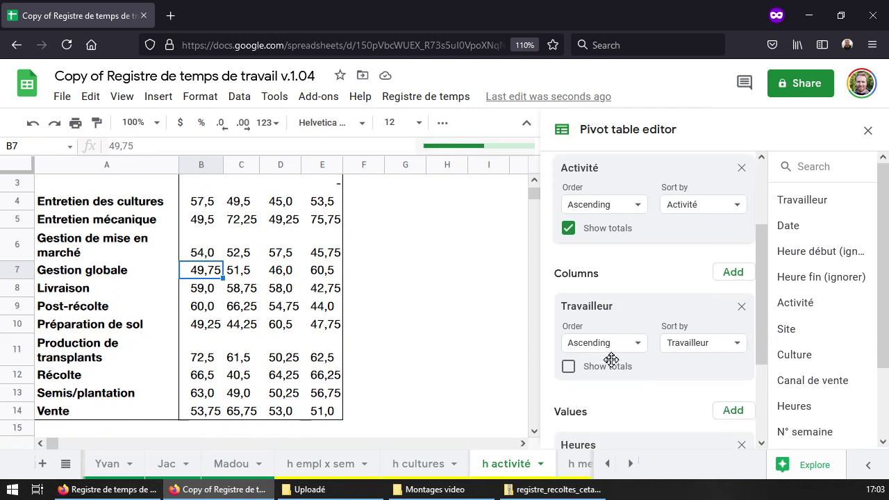
{"action": "left_click", "coordinate": [568, 367]}
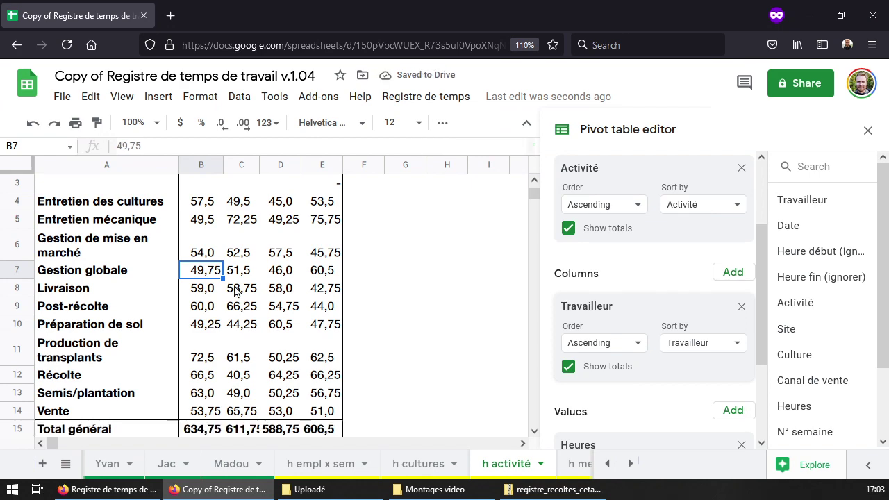
{"action": "scroll", "coordinate": [235, 291], "scroll_direction": "up", "scroll_amount": 2}
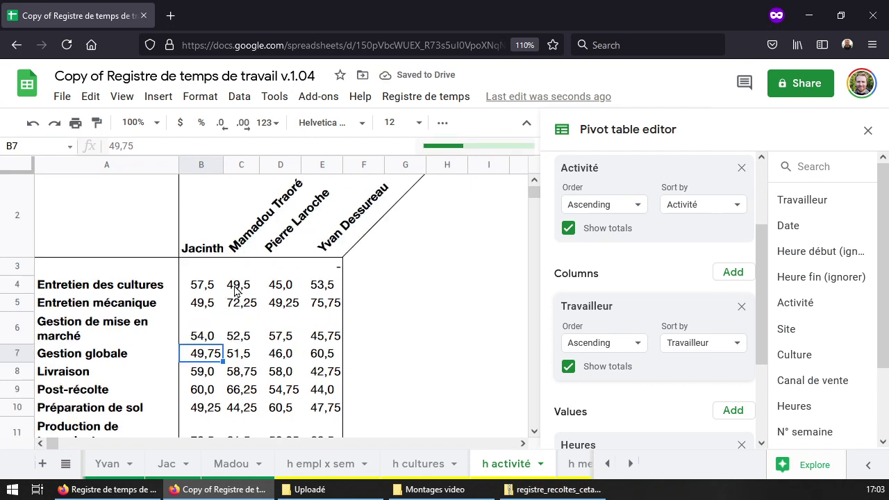
{"action": "left_click", "coordinate": [158, 292]}
{"action": "scroll", "coordinate": [143, 387], "scroll_direction": "down", "scroll_amount": 2}
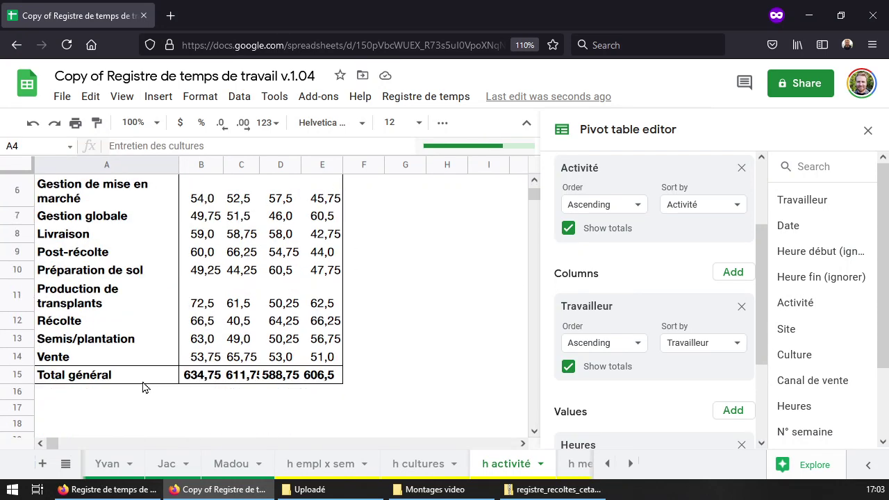
{"action": "scroll", "coordinate": [234, 370], "scroll_direction": "up", "scroll_amount": 1}
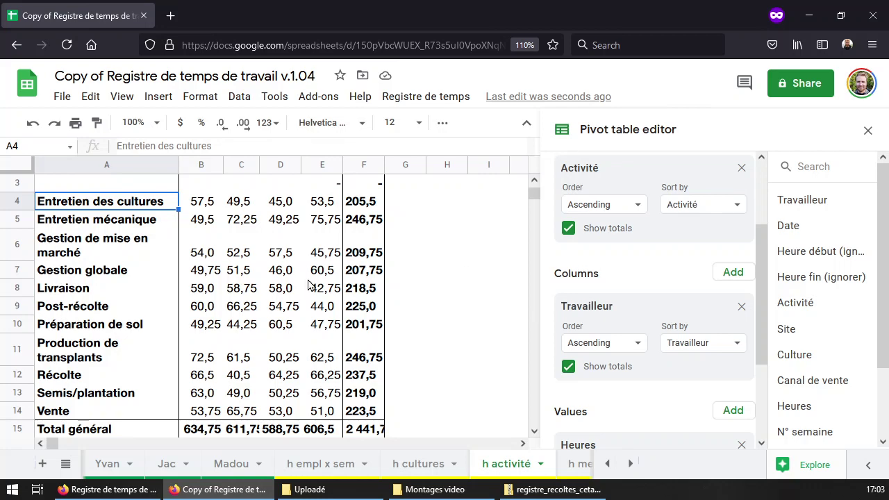
{"action": "scroll", "coordinate": [310, 284], "scroll_direction": "up", "scroll_amount": 1}
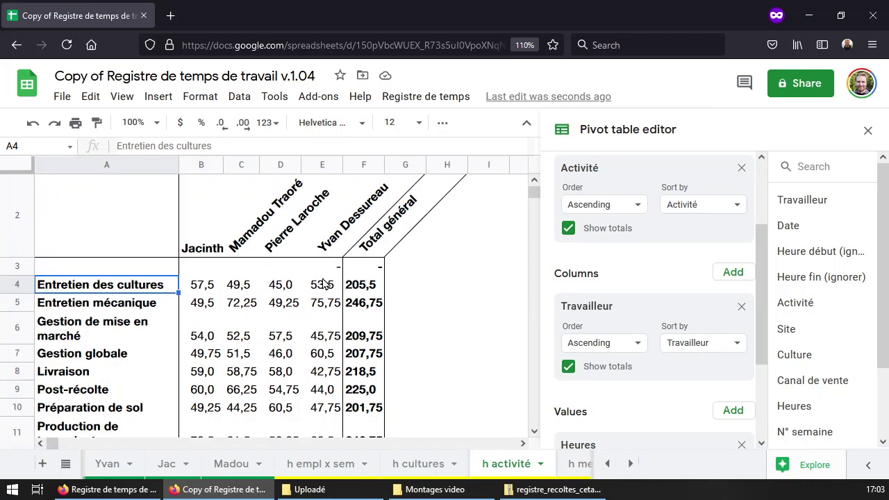
{"action": "left_click_drag", "start_coordinate": [377, 292], "coordinate": [376, 412]}
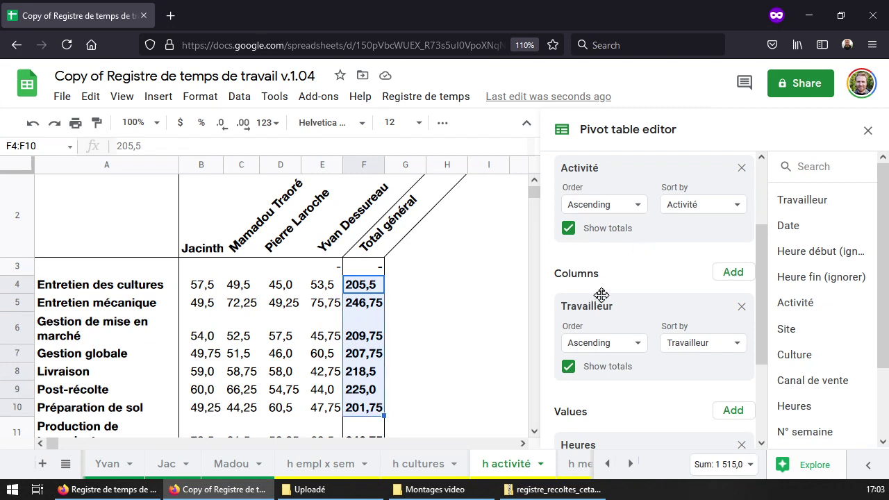
{"action": "scroll", "coordinate": [334, 334], "scroll_direction": "down", "scroll_amount": 1}
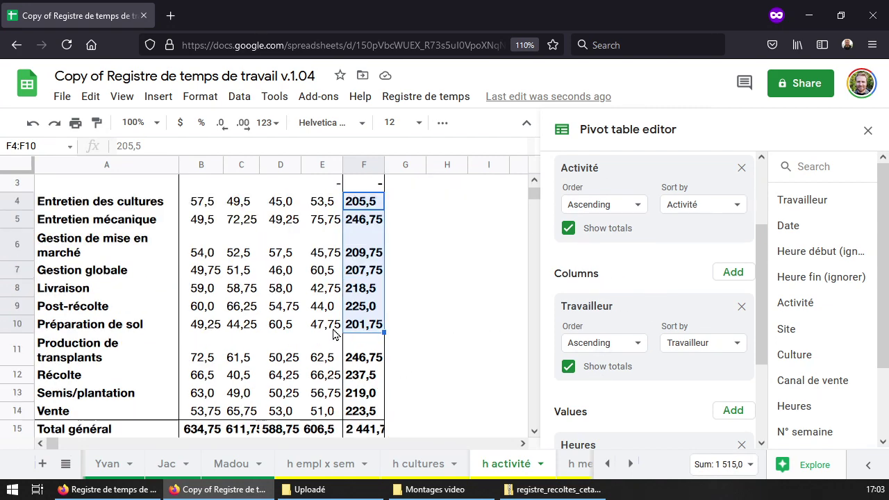
{"action": "scroll", "coordinate": [334, 334], "scroll_direction": "up", "scroll_amount": 1}
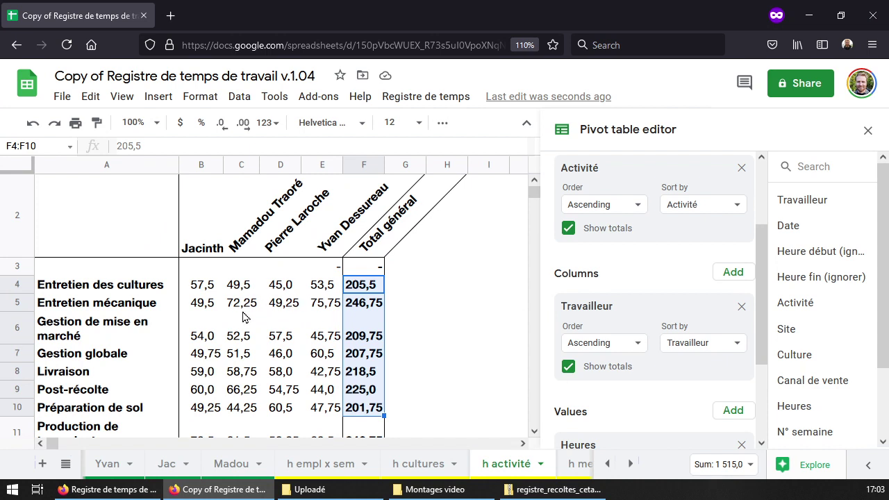
Remove Travailleur from the pivot table's columns and review the combined hours for each activity.
{"action": "left_click", "coordinate": [740, 307]}
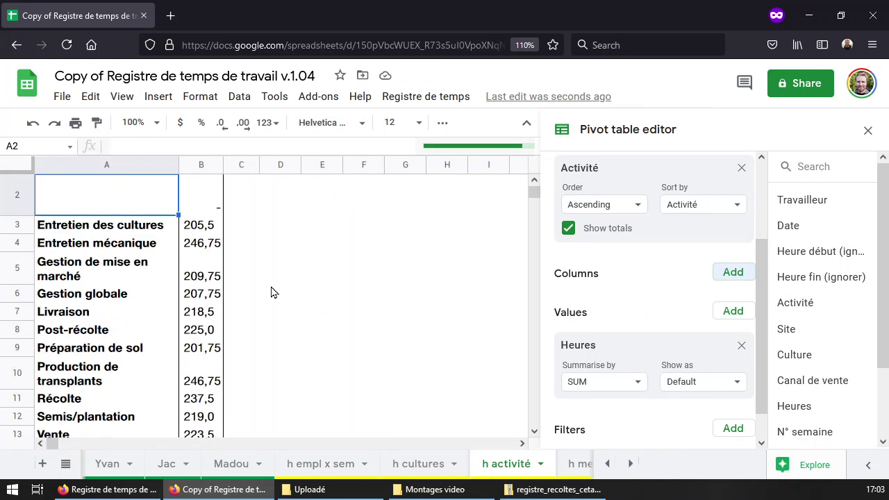
{"action": "left_click", "coordinate": [196, 225]}
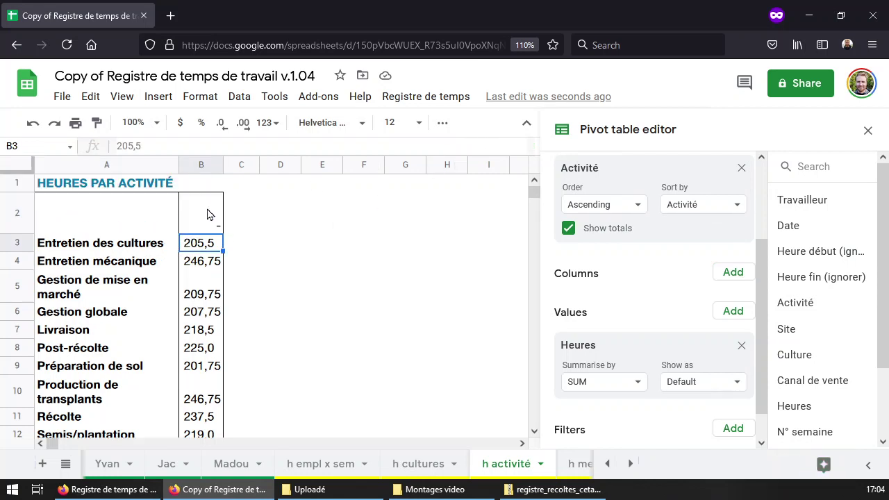
{"action": "left_click", "coordinate": [144, 247]}
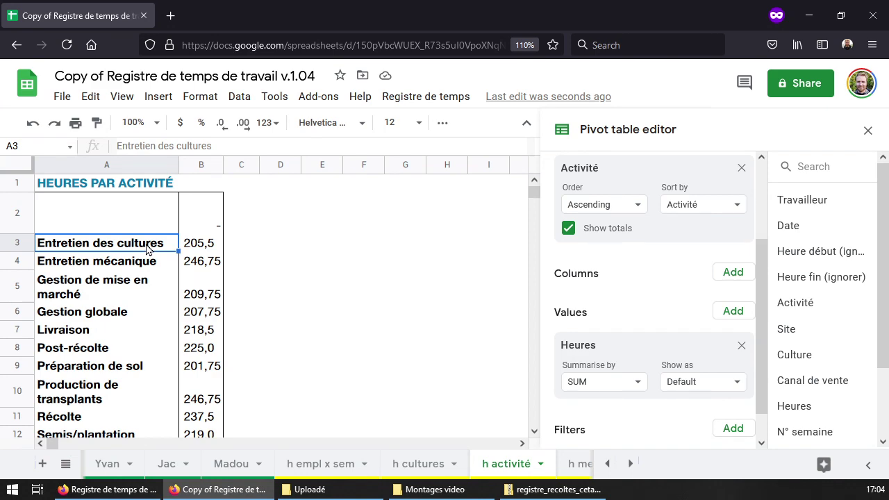
{"action": "scroll", "coordinate": [193, 254], "scroll_direction": "down", "scroll_amount": 3}
{"action": "scroll", "coordinate": [193, 254], "scroll_direction": "up", "scroll_amount": 3}
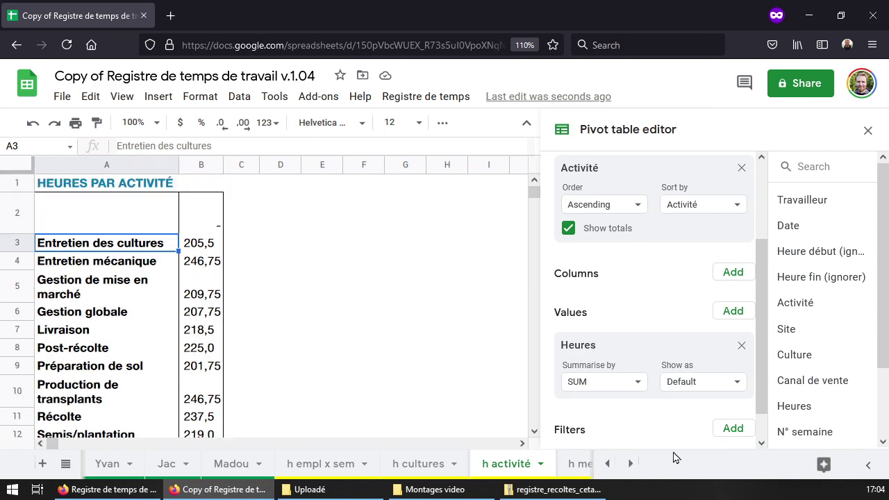
Add a Travailleur filter to the hours-by-activity pivot table.
{"action": "left_click", "coordinate": [733, 428]}
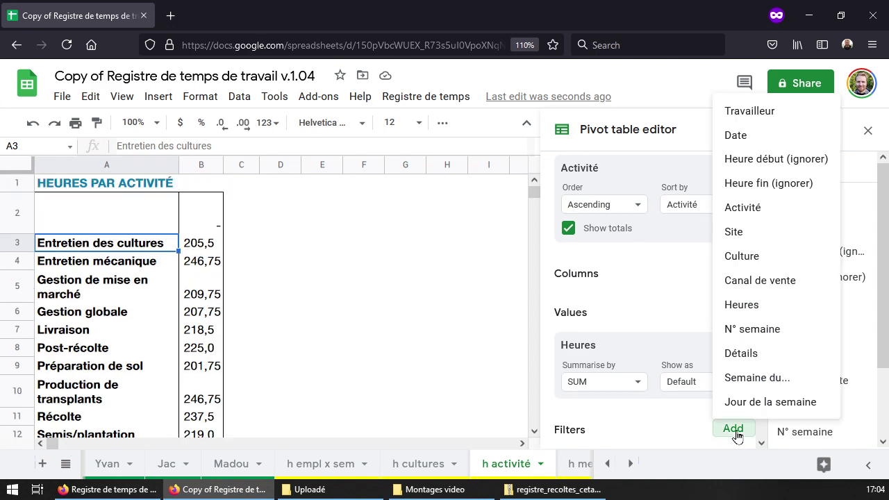
{"action": "left_click", "coordinate": [773, 113]}
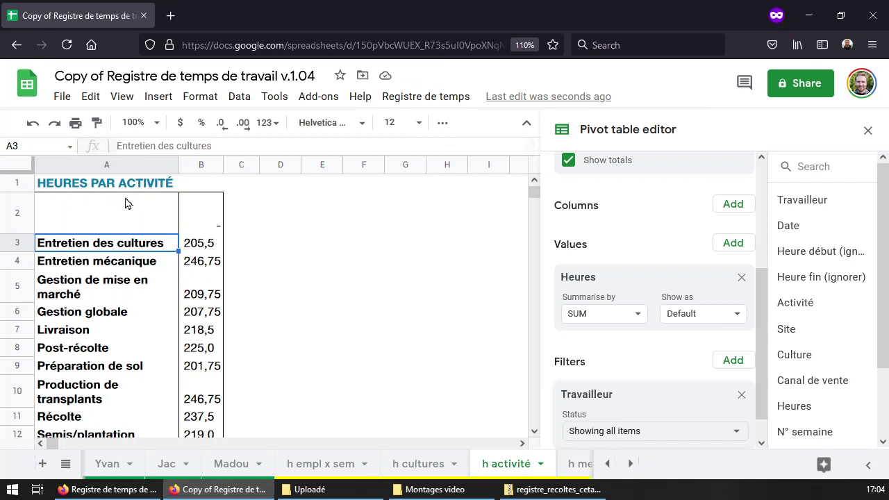
{"action": "scroll", "coordinate": [151, 228], "scroll_direction": "down", "scroll_amount": 3}
{"action": "scroll", "coordinate": [151, 229], "scroll_direction": "up", "scroll_amount": 3}
{"action": "scroll", "coordinate": [625, 410], "scroll_direction": "down", "scroll_amount": 1}
Limit the Travailleur filter to the last worker in the list by excluding the other three.
{"action": "left_click", "coordinate": [683, 408]}
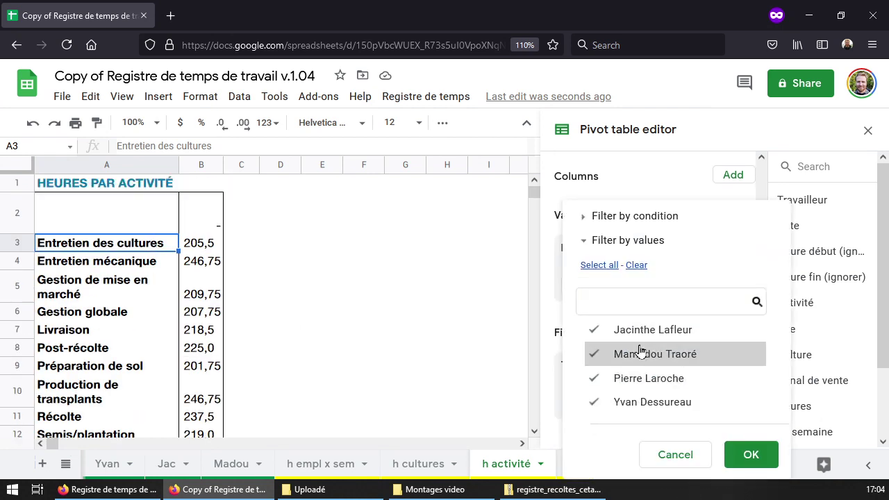
{"action": "left_click", "coordinate": [599, 337]}
{"action": "left_click", "coordinate": [597, 354]}
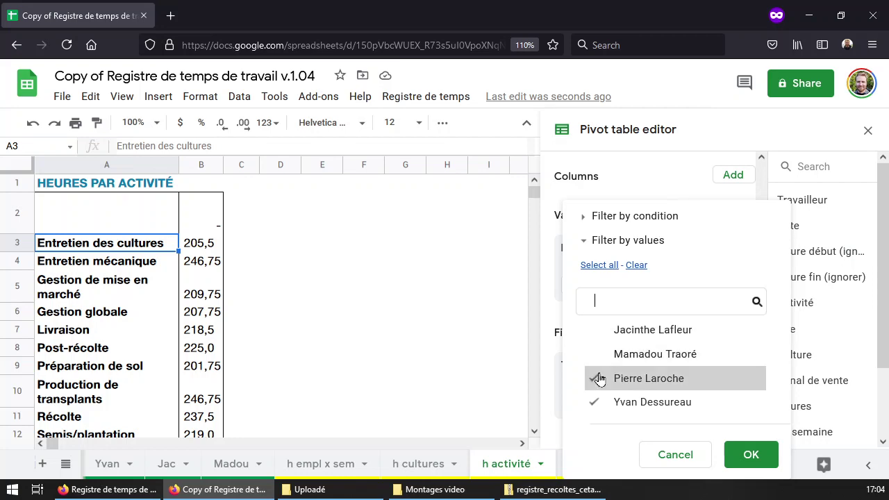
{"action": "left_click", "coordinate": [596, 378]}
{"action": "left_click", "coordinate": [747, 452]}
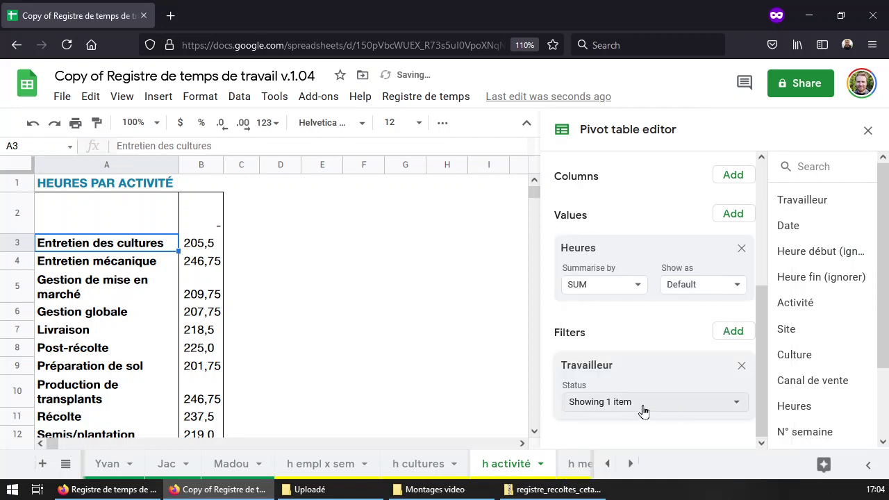
{"action": "scroll", "coordinate": [597, 403], "scroll_direction": "up", "scroll_amount": 3}
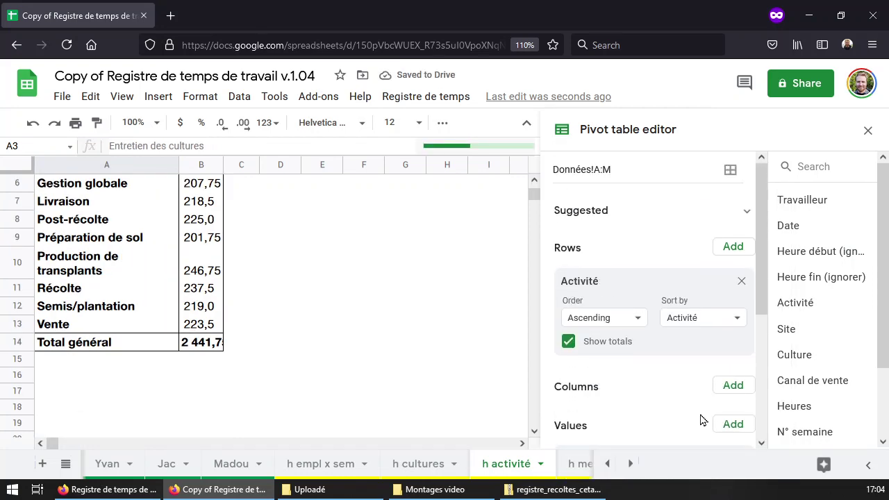
Include all workers in the Travailleur filter again and remove that filter from the hours-by-activity pivot table.
{"action": "scroll", "coordinate": [117, 265], "scroll_direction": "up", "scroll_amount": 3}
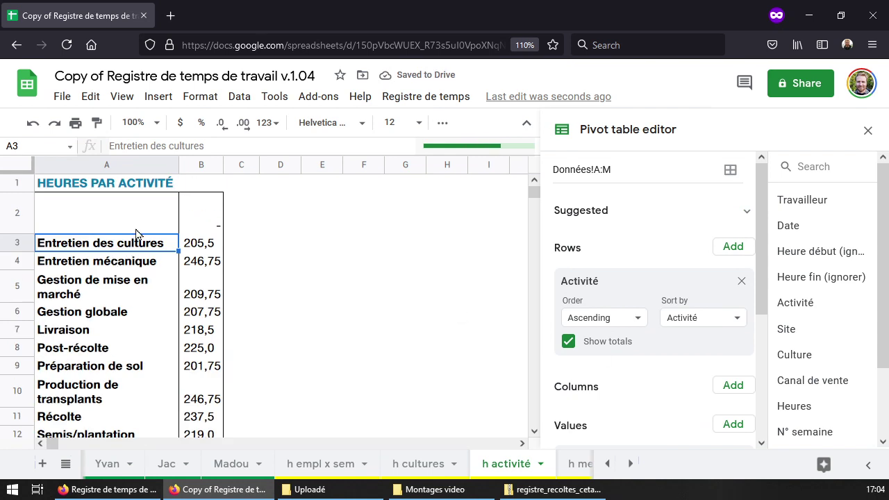
{"action": "left_click", "coordinate": [83, 219]}
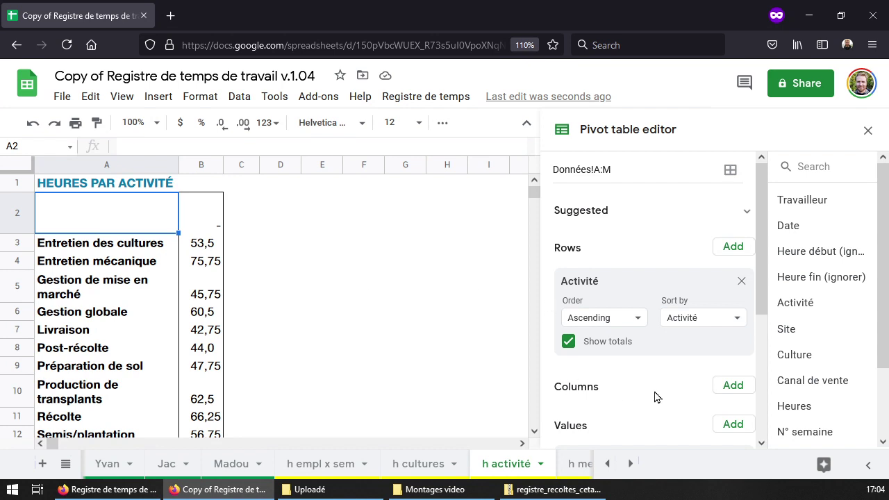
{"action": "scroll", "coordinate": [654, 396], "scroll_direction": "down", "scroll_amount": 3}
{"action": "left_click", "coordinate": [728, 401]}
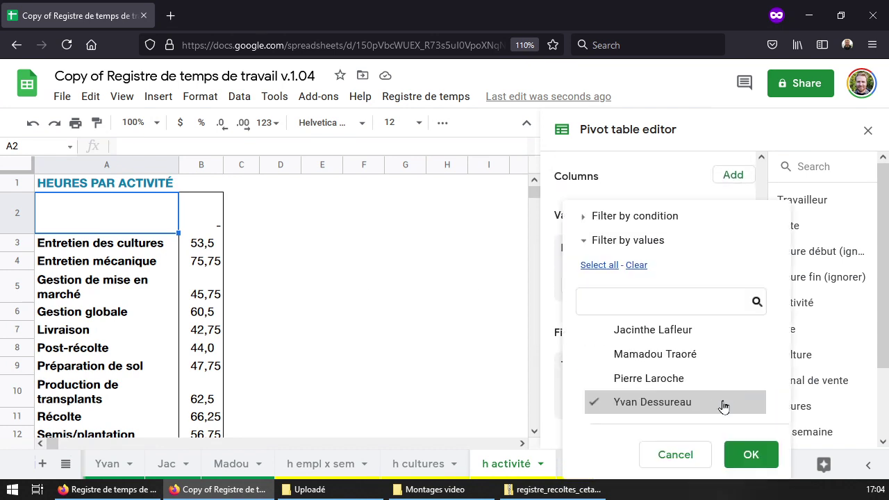
{"action": "left_click", "coordinate": [633, 378]}
{"action": "left_click", "coordinate": [597, 353]}
{"action": "left_click", "coordinate": [668, 332]}
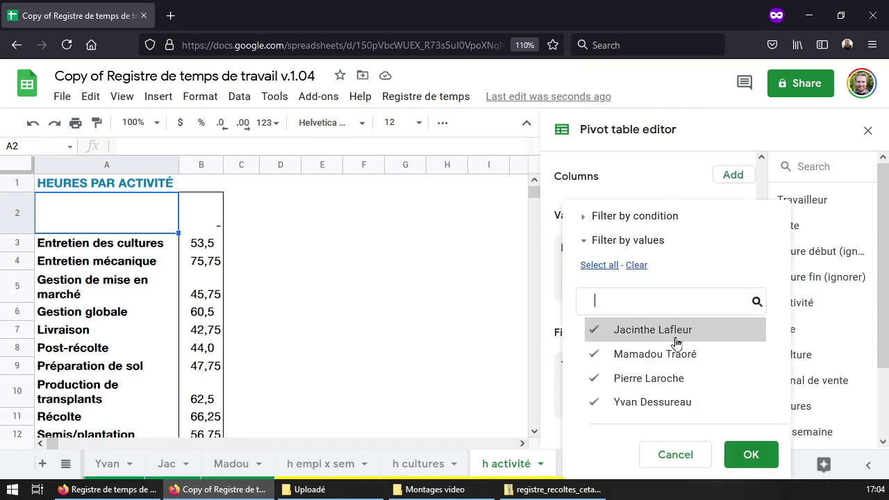
{"action": "left_click", "coordinate": [750, 454]}
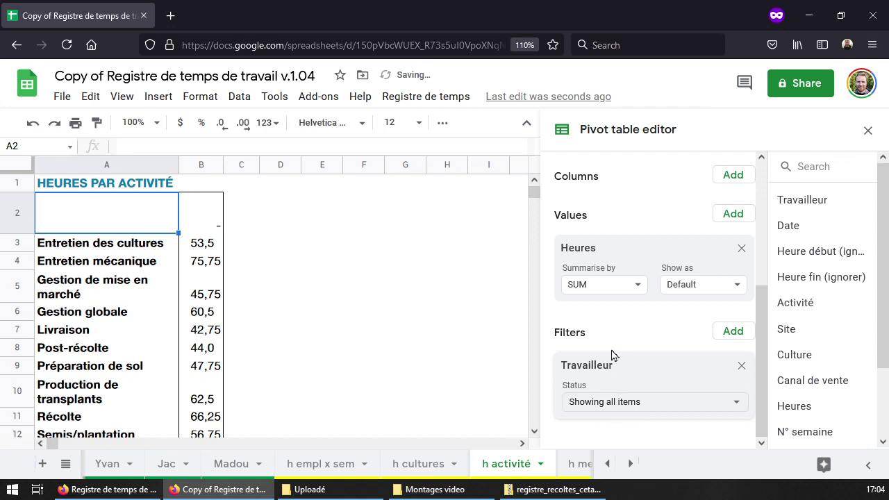
{"action": "left_click", "coordinate": [741, 365]}
{"action": "left_click", "coordinate": [149, 297]}
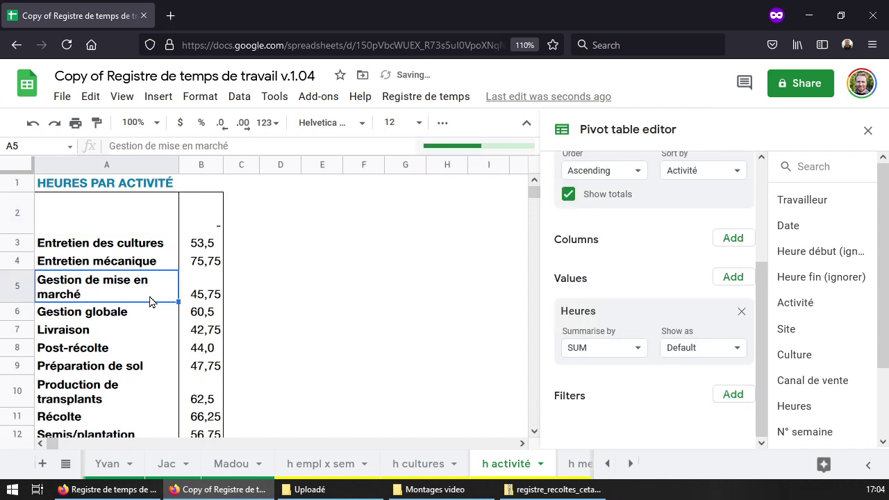
Open the h mem sheet and review how hours are broken down by activity and sales channel.
{"action": "left_click", "coordinate": [580, 467]}
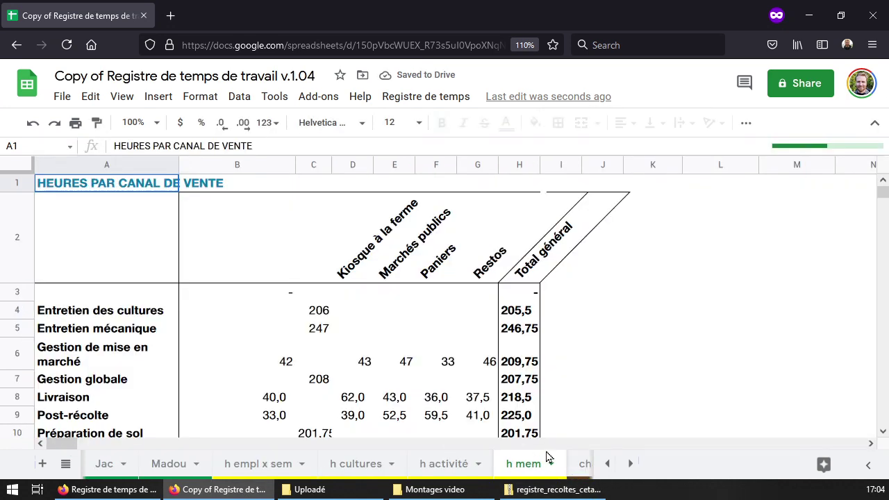
{"action": "left_click", "coordinate": [209, 303]}
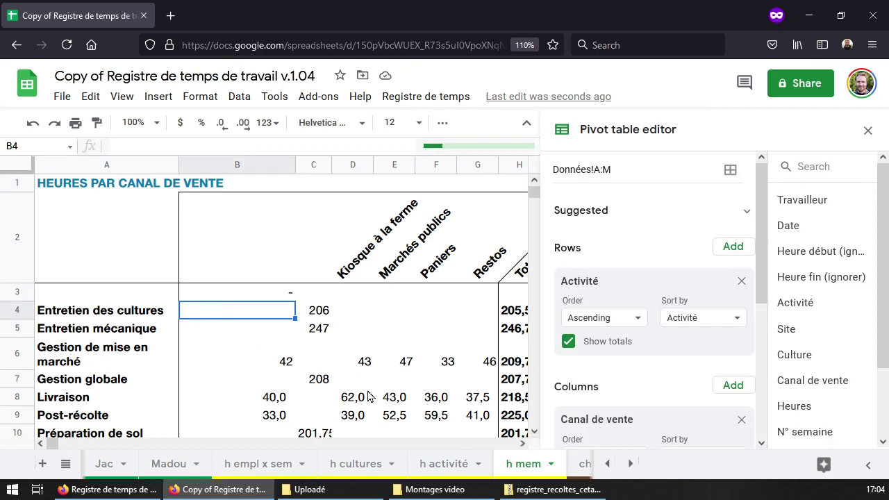
{"action": "left_click", "coordinate": [310, 390]}
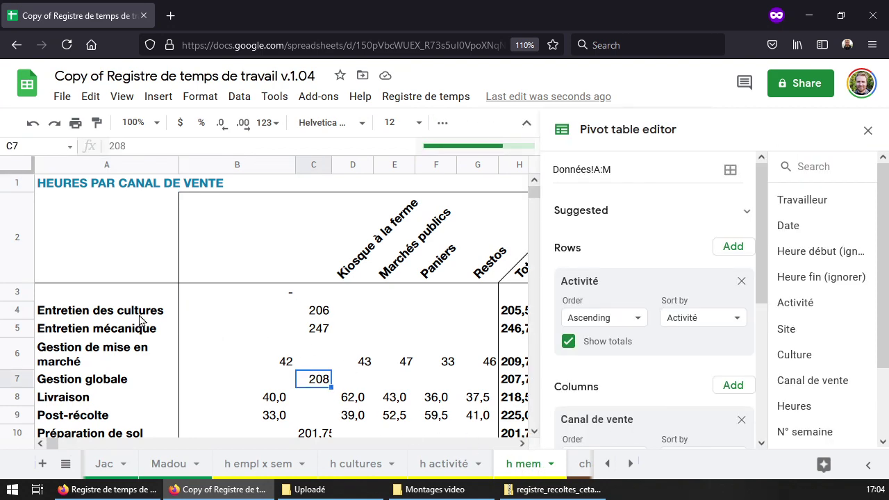
{"action": "scroll", "coordinate": [190, 309], "scroll_direction": "down", "scroll_amount": 3}
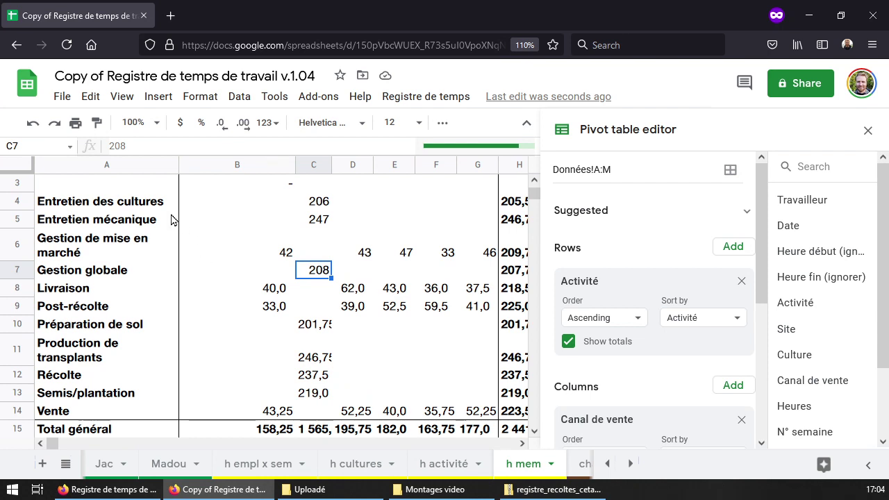
{"action": "scroll", "coordinate": [223, 239], "scroll_direction": "up", "scroll_amount": 2}
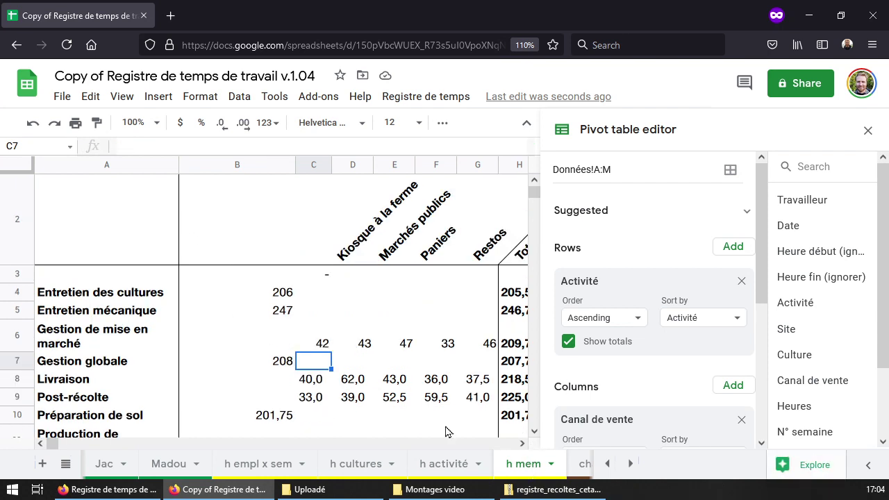
Compare activities without a sales channel, such as Entretien des cultures, with Livraison, Post-récolte and Vente hours split by channel.
{"action": "left_click", "coordinate": [291, 349]}
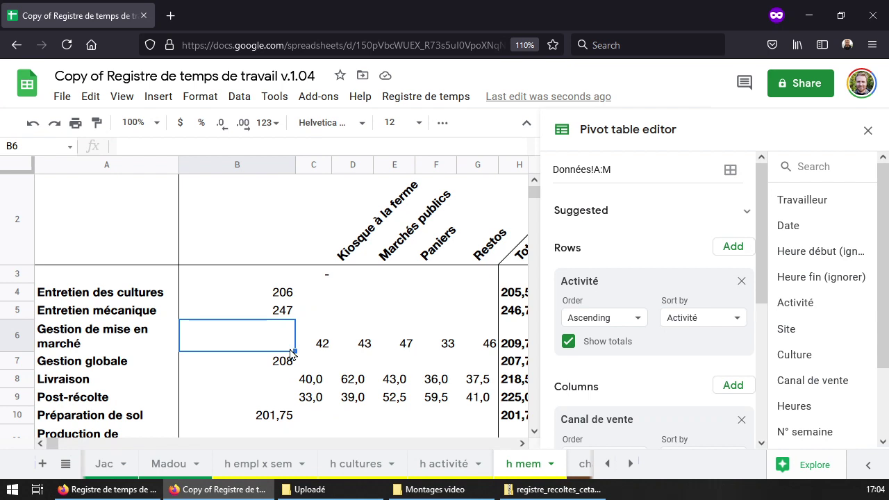
{"action": "left_click_drag", "start_coordinate": [268, 296], "coordinate": [272, 312]}
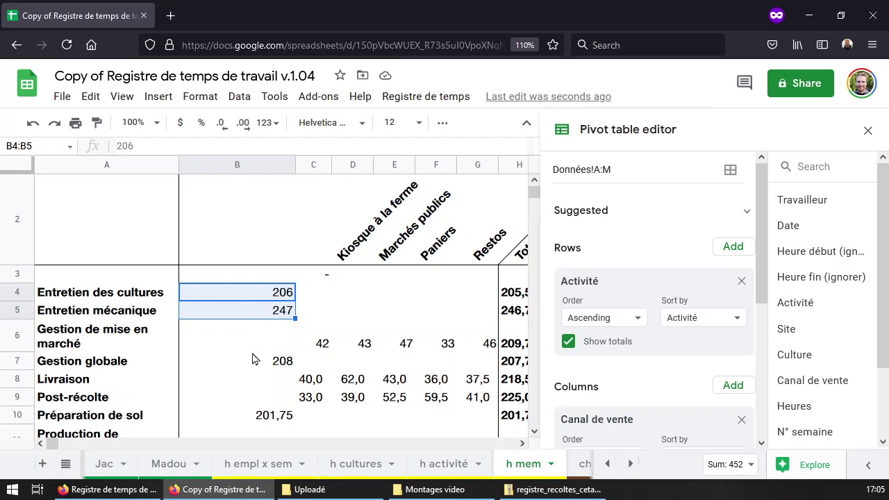
{"action": "left_click_drag", "start_coordinate": [262, 404], "coordinate": [451, 390]}
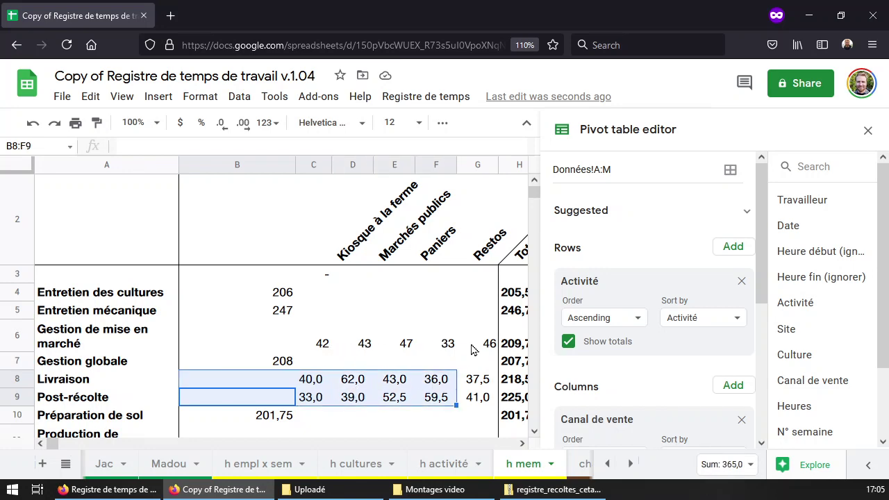
{"action": "scroll", "coordinate": [463, 357], "scroll_direction": "down", "scroll_amount": 1}
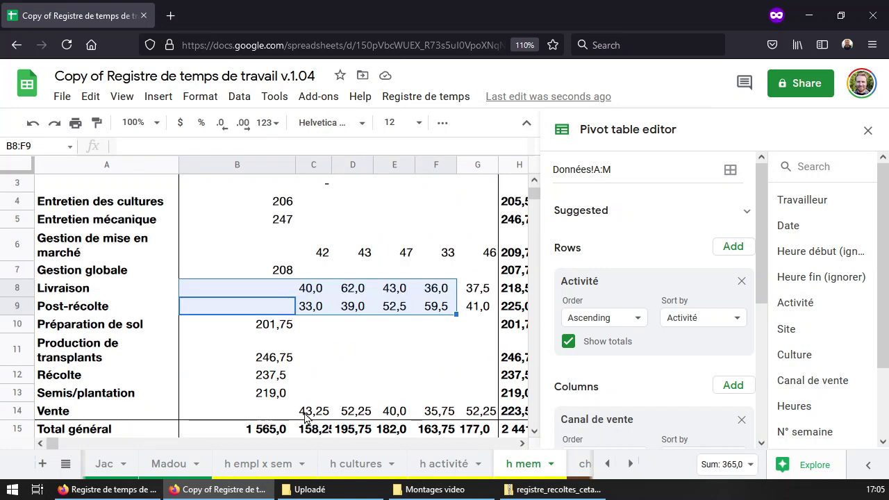
{"action": "left_click_drag", "start_coordinate": [305, 417], "coordinate": [489, 414]}
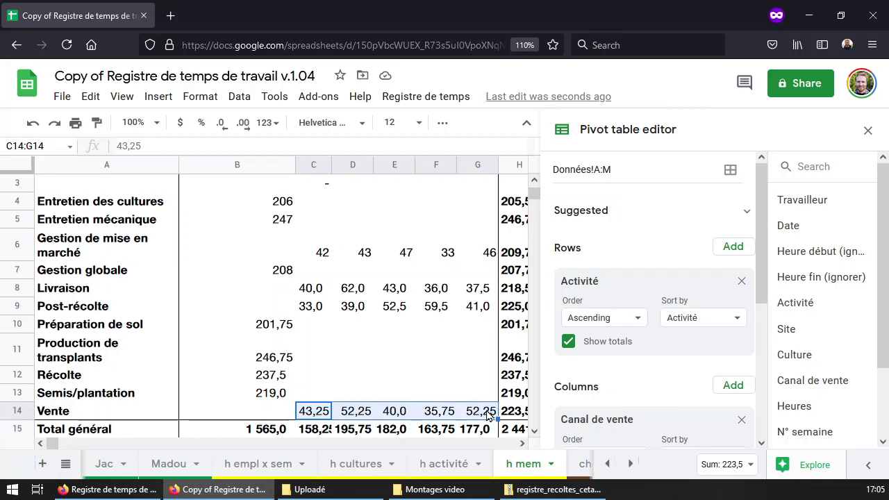
Open the charte sheet and examine the activity categories from Production de transplants to Entretien des cultures.
{"action": "left_click", "coordinate": [65, 464]}
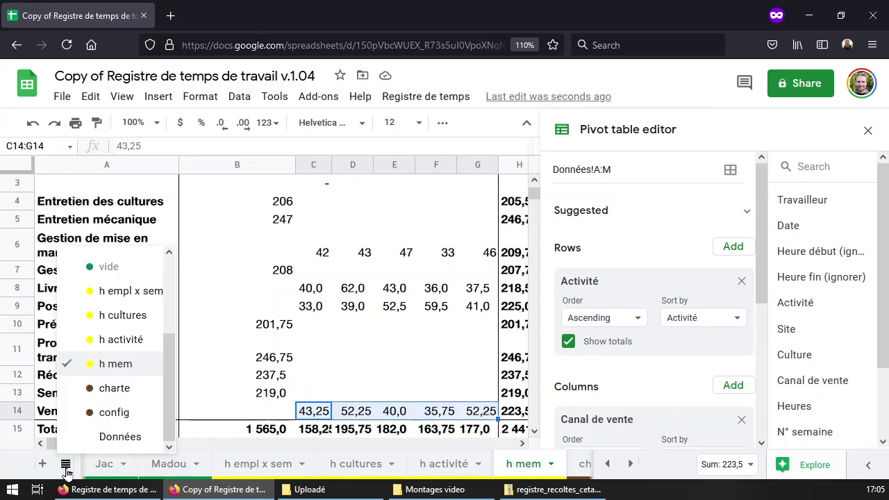
{"action": "left_click_drag", "start_coordinate": [170, 390], "coordinate": [172, 416]}
{"action": "left_click", "coordinate": [127, 388]}
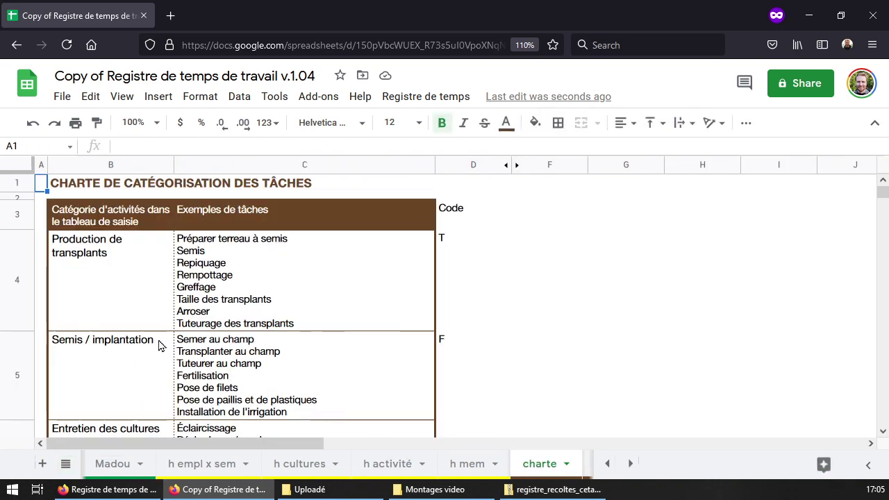
{"action": "left_click", "coordinate": [161, 302]}
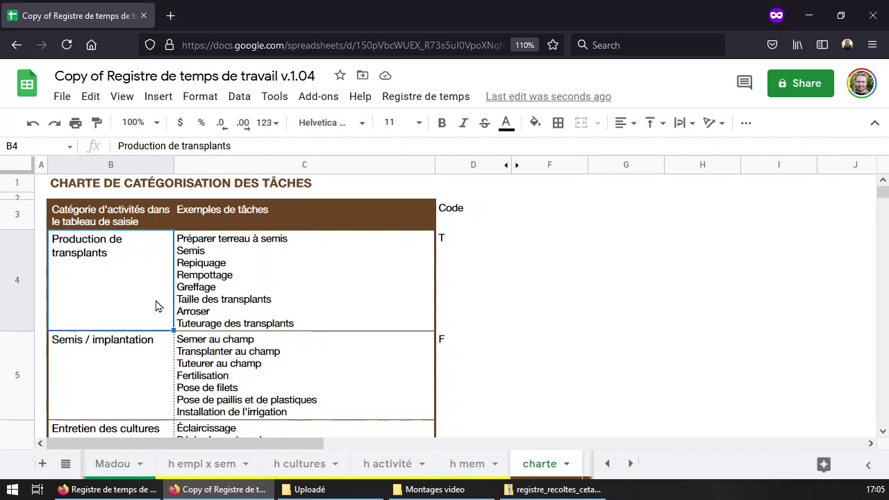
{"action": "scroll", "coordinate": [113, 294], "scroll_direction": "down", "scroll_amount": 1}
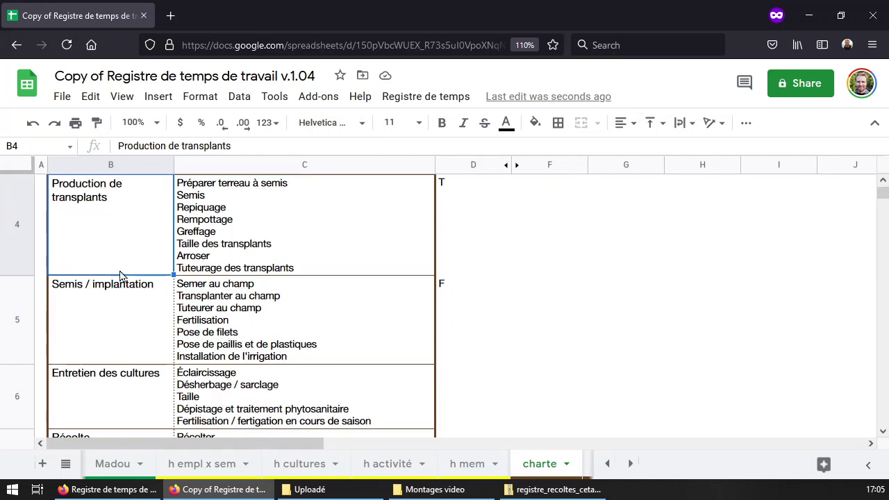
{"action": "left_click_drag", "start_coordinate": [113, 222], "coordinate": [105, 406]}
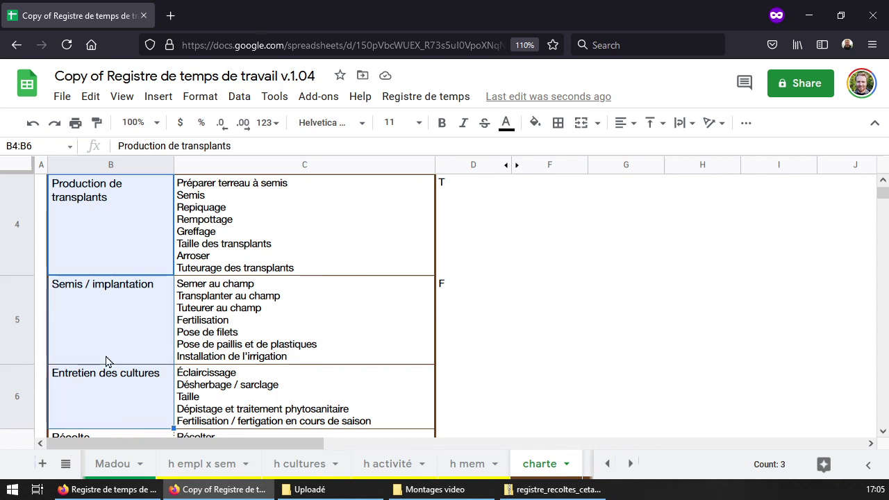
Show the chart in full screen and examine the example tasks for Production de transplants and Semis / implantation.
{"action": "key", "text": "F11"}
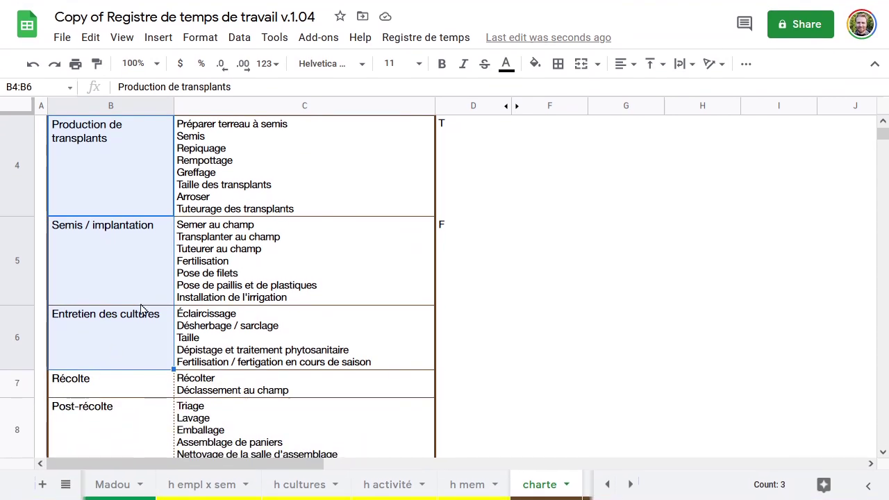
{"action": "left_click", "coordinate": [147, 174]}
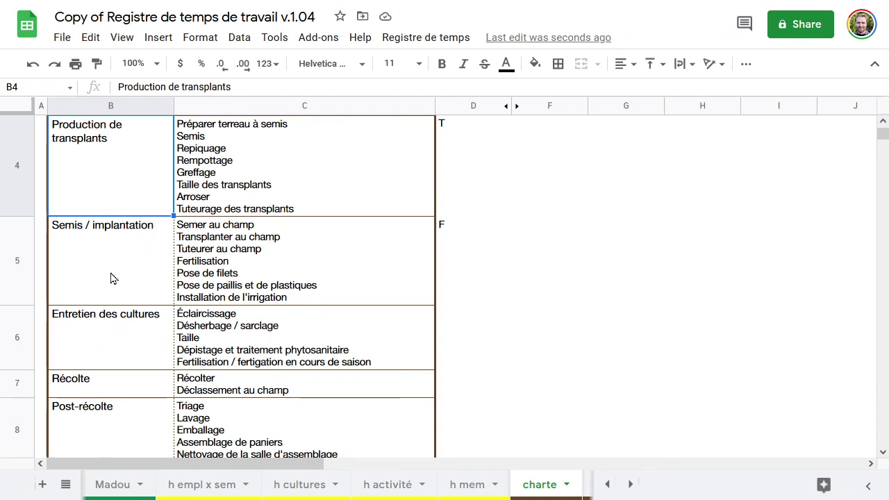
{"action": "left_click", "coordinate": [245, 198]}
{"action": "left_click", "coordinate": [286, 258]}
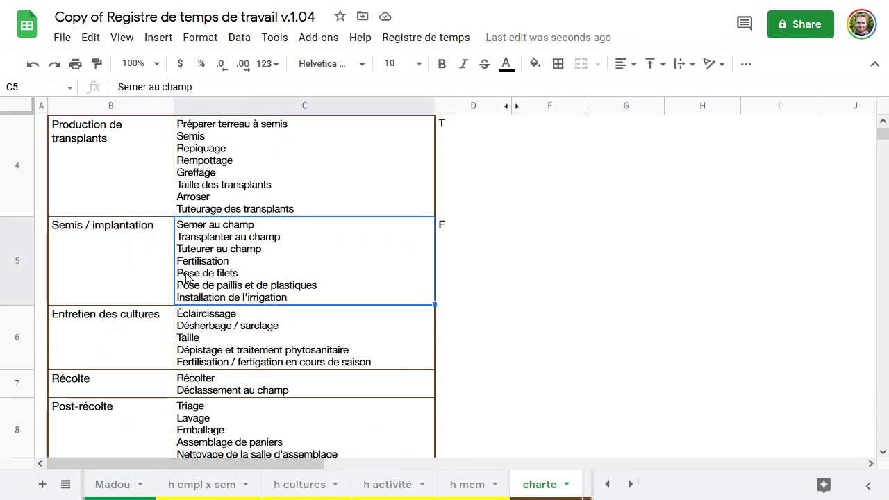
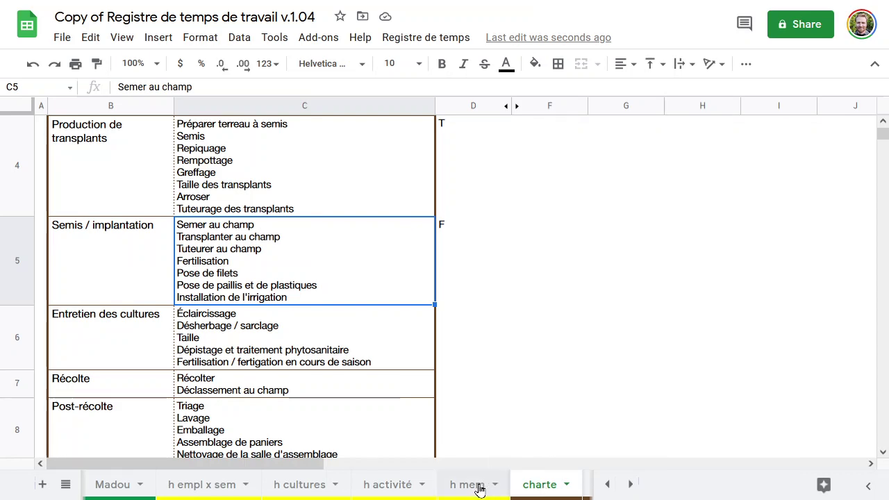
In the h mem pivot table, remove Activité from the rows and move Canal de vente from columns to rows.
{"action": "left_click", "coordinate": [479, 488]}
{"action": "scroll", "coordinate": [329, 282], "scroll_direction": "up", "scroll_amount": 2}
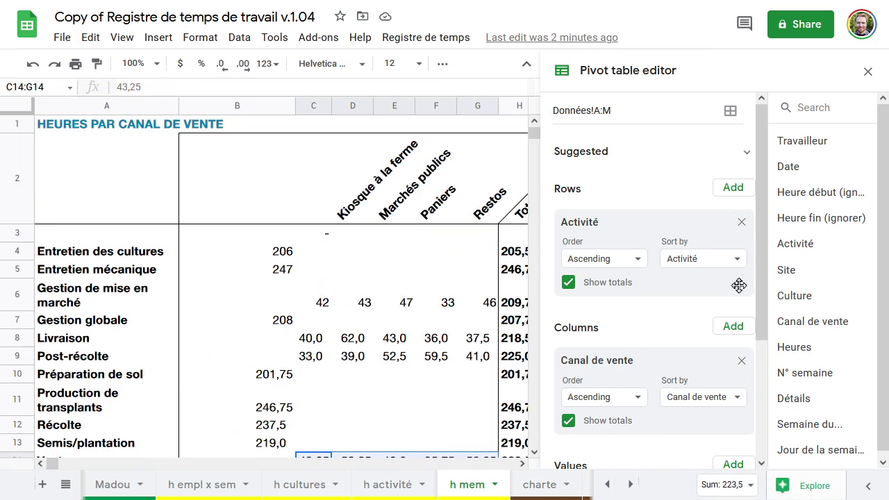
{"action": "left_click", "coordinate": [742, 223]}
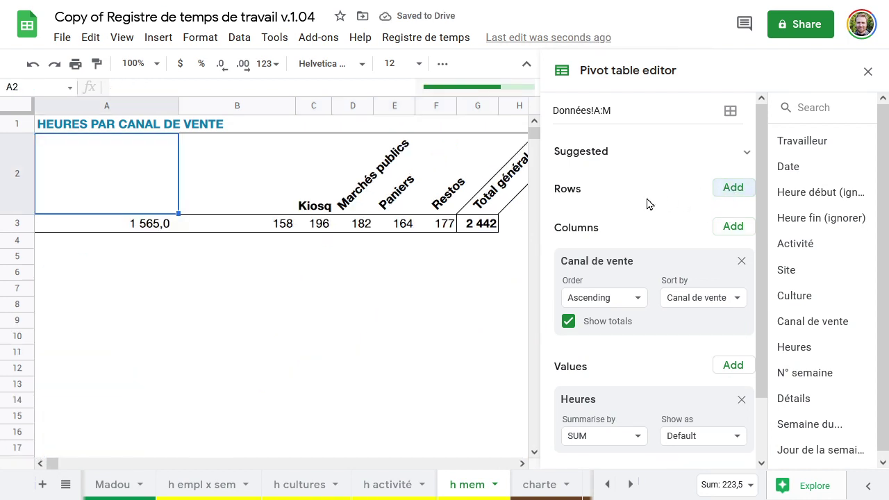
{"action": "left_click_drag", "start_coordinate": [597, 263], "coordinate": [596, 217]}
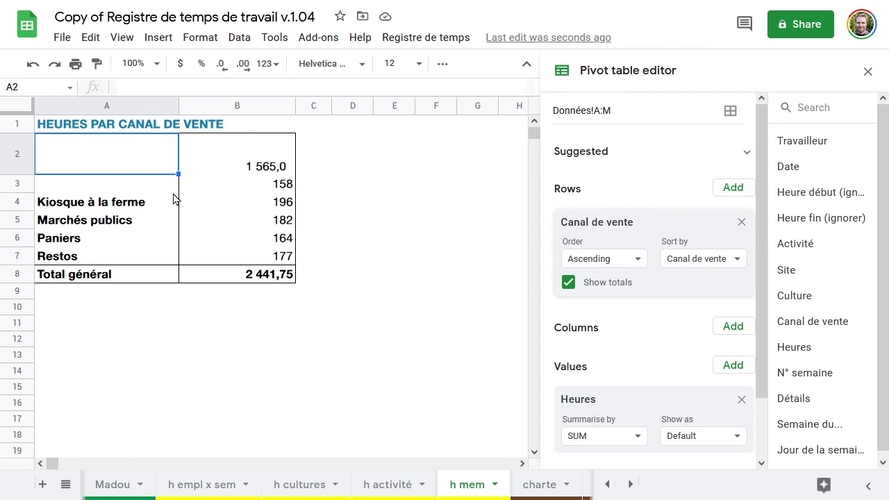
Review the hours listed for each sales channel and look over the register's custom commands without running any.
{"action": "left_click", "coordinate": [214, 184]}
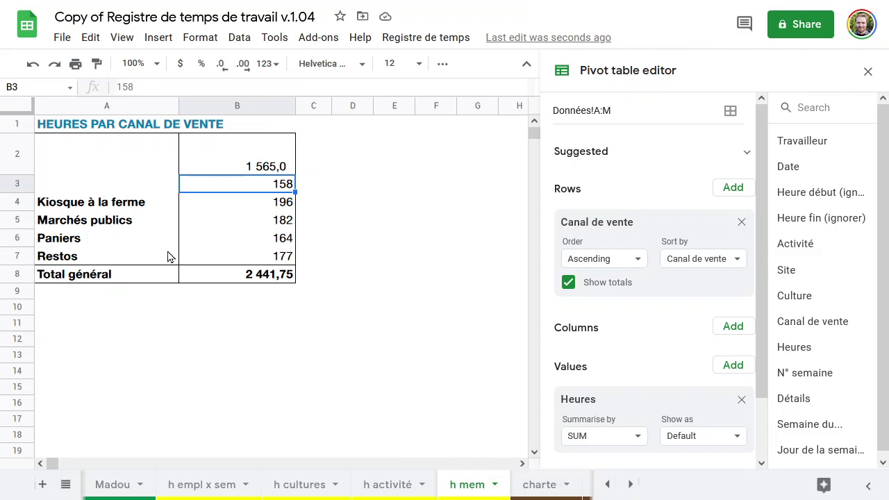
{"action": "left_click", "coordinate": [154, 203]}
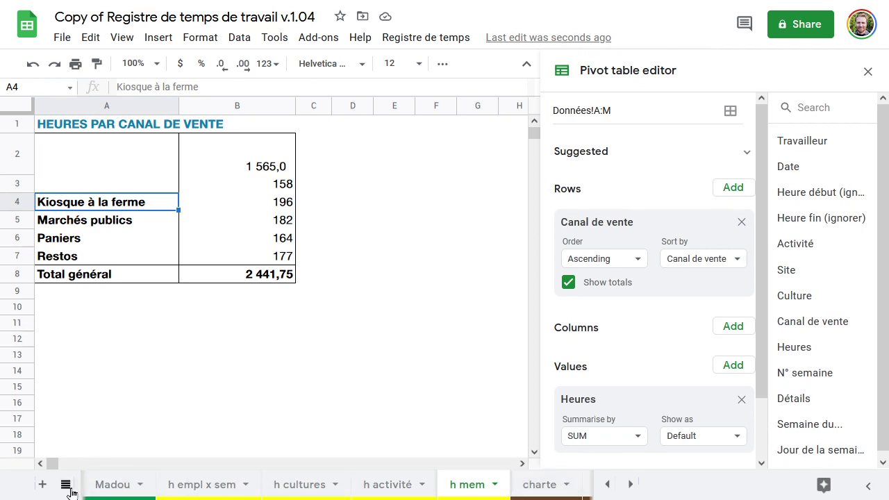
{"action": "left_click", "coordinate": [407, 39]}
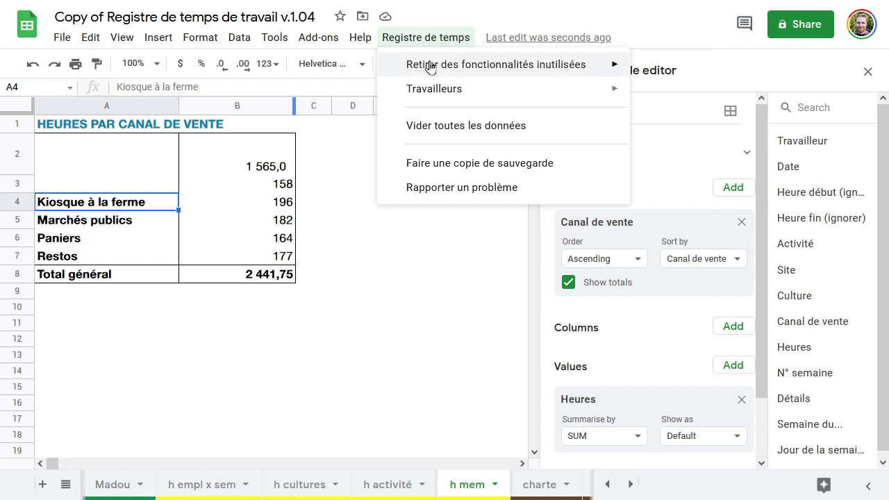
{"action": "left_click", "coordinate": [434, 321]}
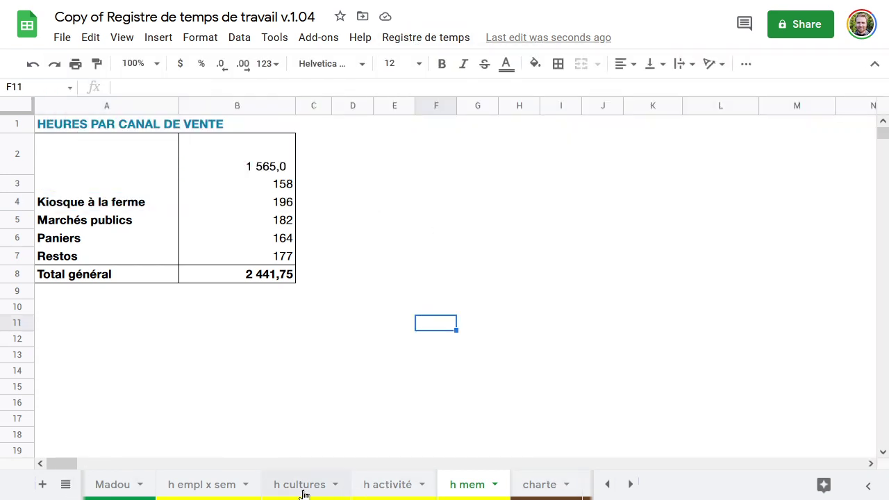
{"action": "left_click", "coordinate": [93, 208]}
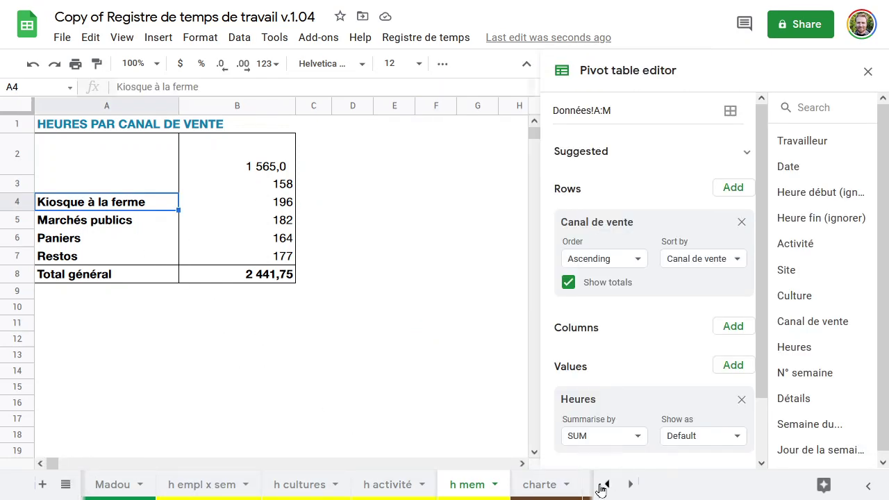
Open the Données sheet to view the compiled time entries behind the summaries.
{"action": "left_click", "coordinate": [539, 485]}
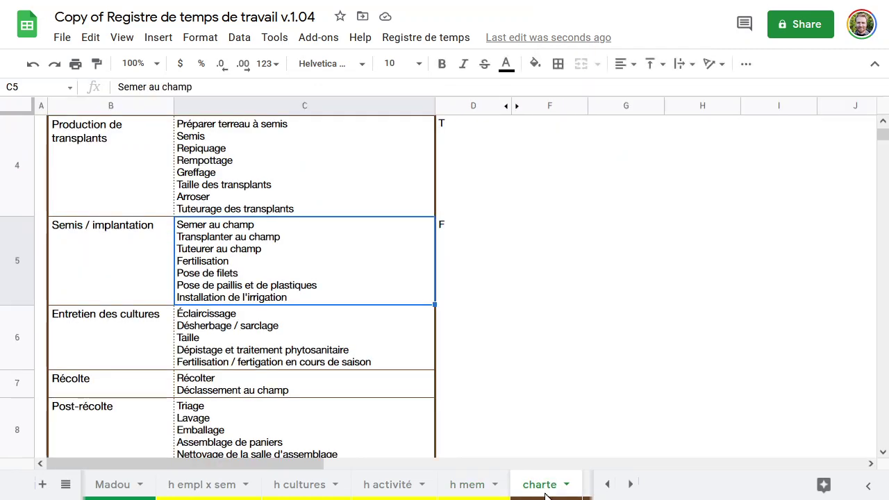
{"action": "left_click", "coordinate": [590, 489]}
{"action": "left_click", "coordinate": [589, 493]}
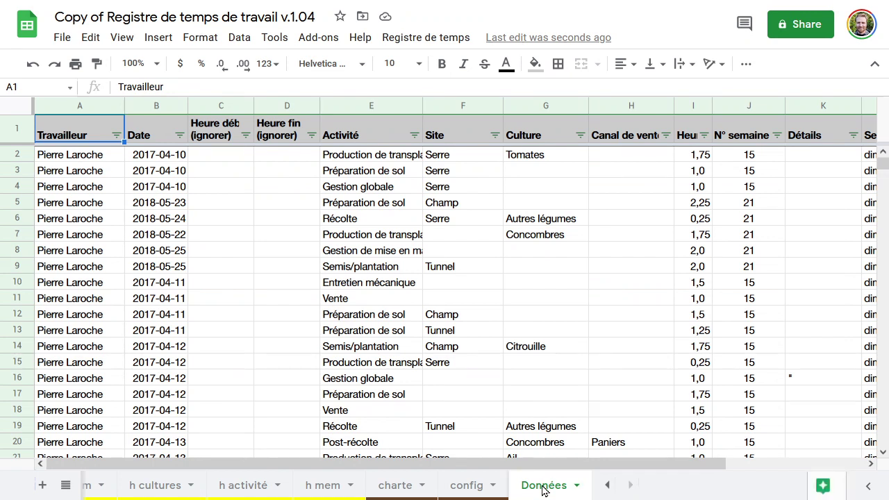
Inspect the formulas behind the first Travailleur and Date entries and find the employee sheet they refer to among all sheets.
{"action": "left_click", "coordinate": [85, 155]}
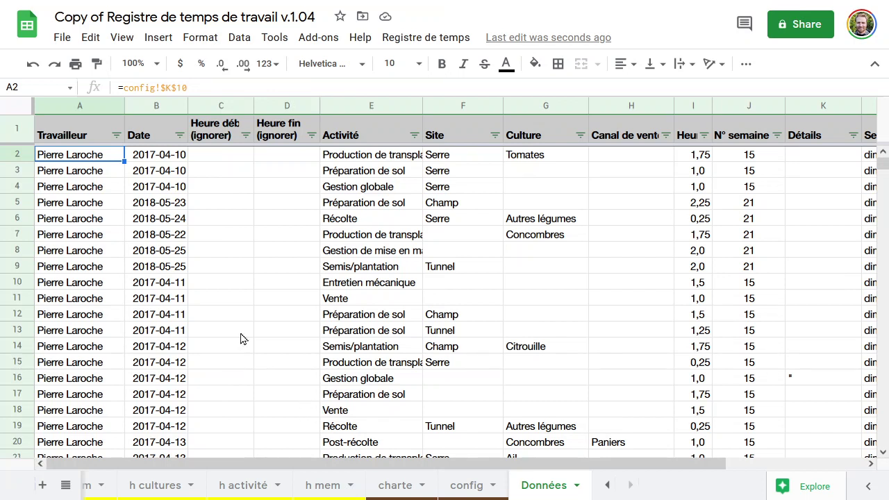
{"action": "left_click", "coordinate": [131, 175]}
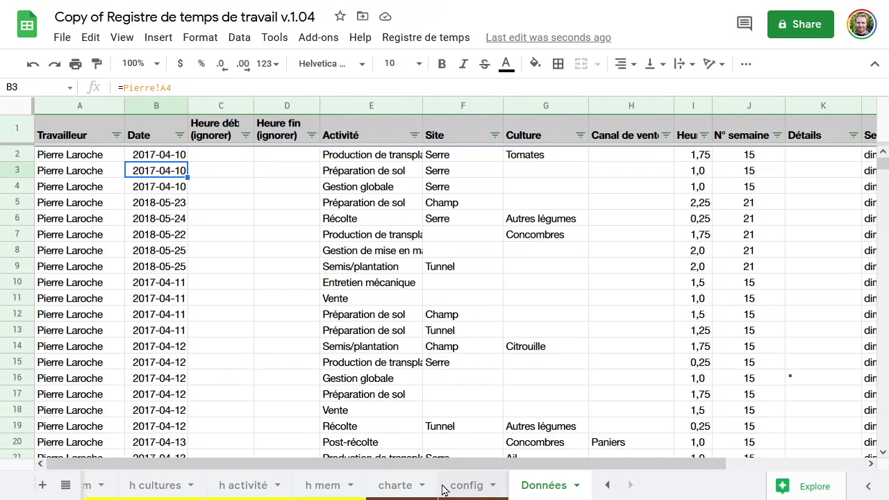
{"action": "left_click", "coordinate": [65, 485]}
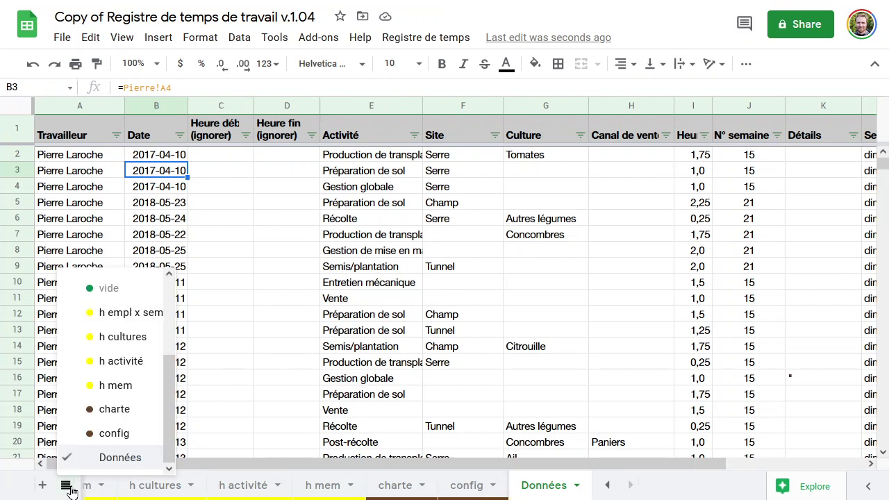
{"action": "scroll", "coordinate": [174, 297], "scroll_direction": "up", "scroll_amount": 5}
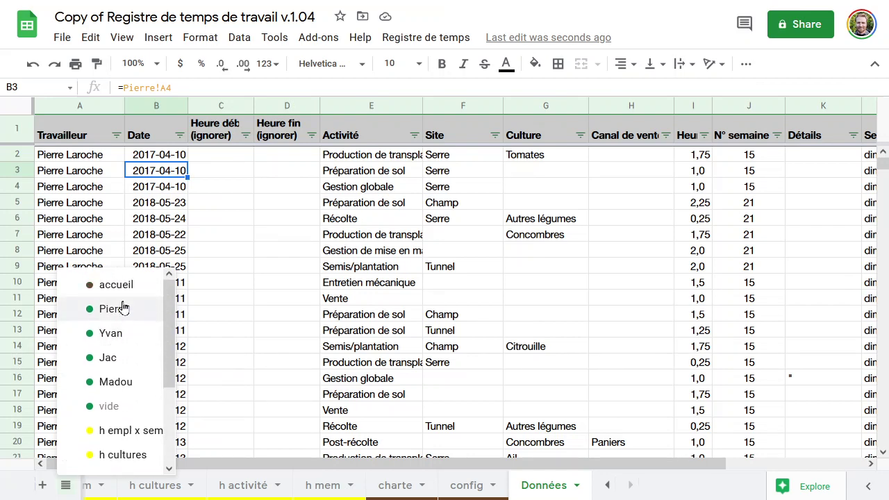
{"action": "left_click", "coordinate": [338, 432]}
Open the config sheet and examine the worker list and the empty row below it.
{"action": "left_click", "coordinate": [466, 484]}
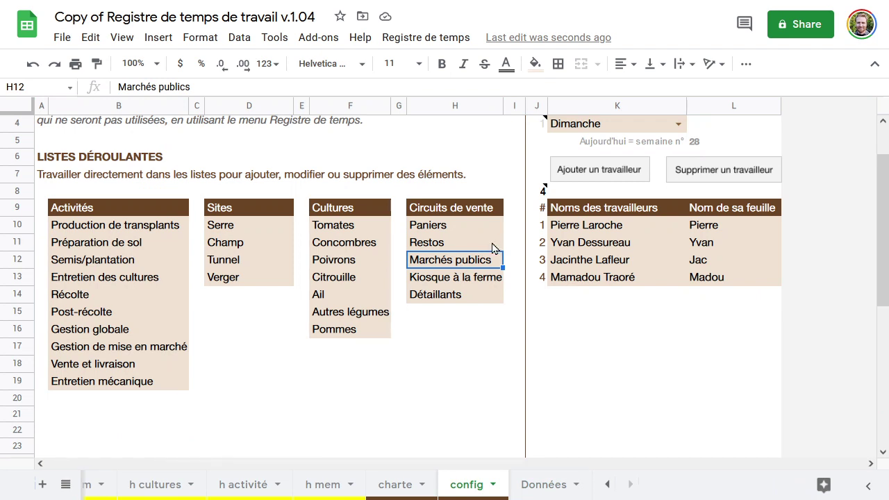
{"action": "left_click", "coordinate": [625, 229]}
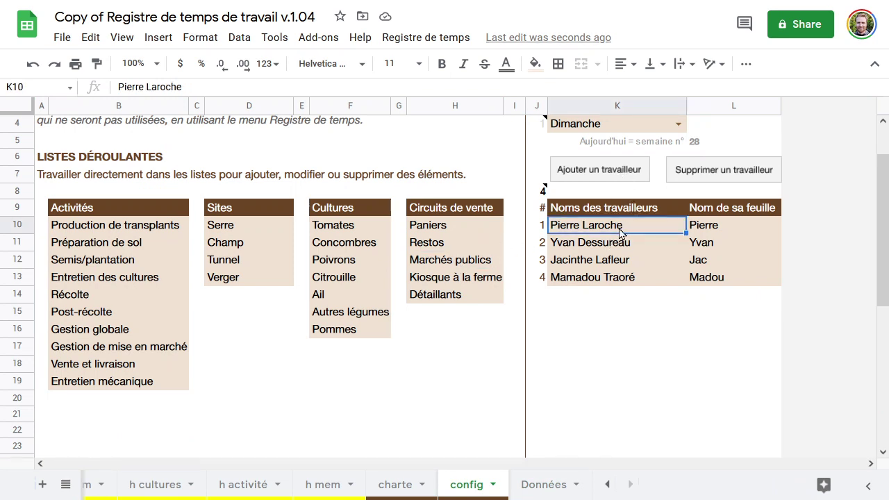
{"action": "left_click_drag", "start_coordinate": [600, 296], "coordinate": [705, 297]}
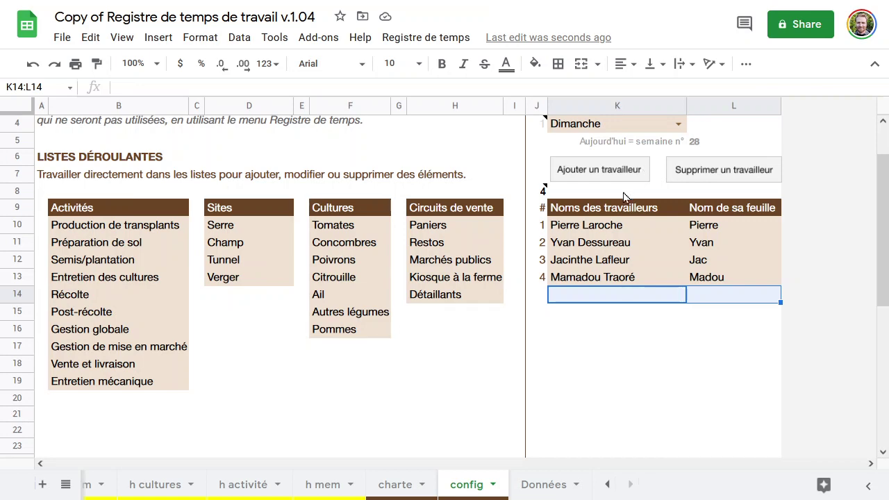
Return to the Données sheet and examine the compiled rows and the formulas behind their Site and Travailleur cells.
{"action": "left_click", "coordinate": [542, 485]}
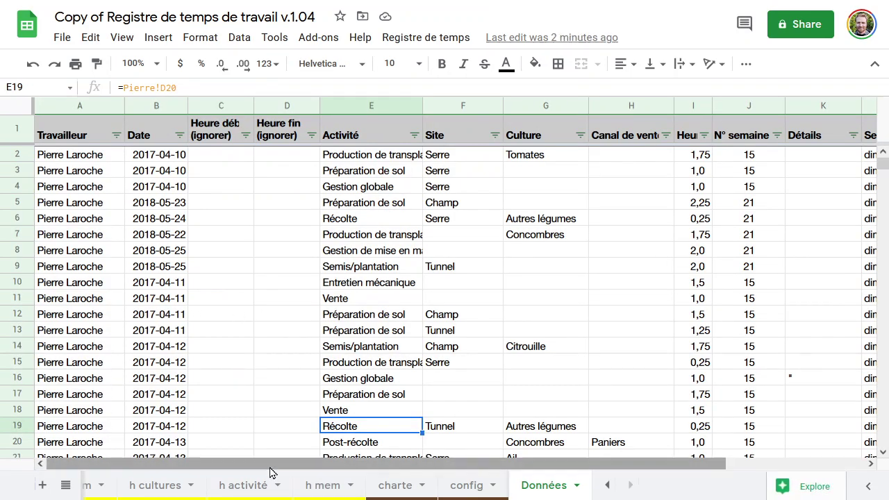
{"action": "scroll", "coordinate": [104, 396], "scroll_direction": "down", "scroll_amount": 5}
{"action": "scroll", "coordinate": [78, 378], "scroll_direction": "down", "scroll_amount": 10}
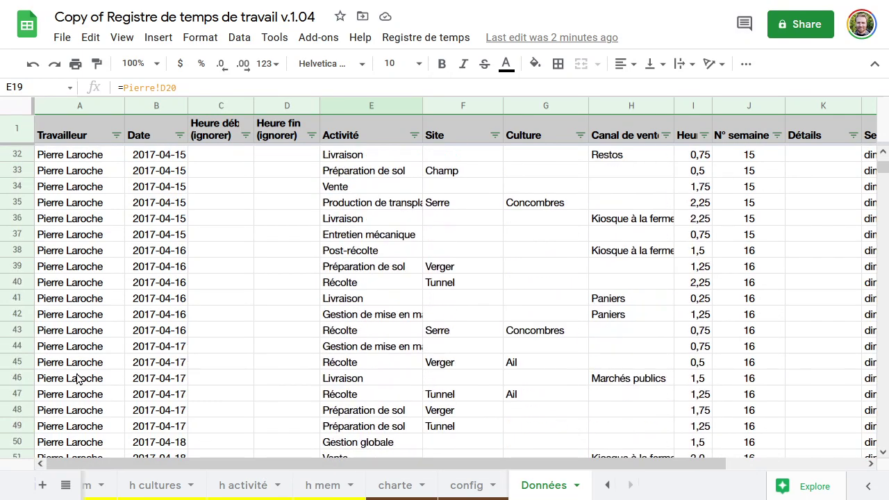
{"action": "scroll", "coordinate": [200, 377], "scroll_direction": "down", "scroll_amount": 5}
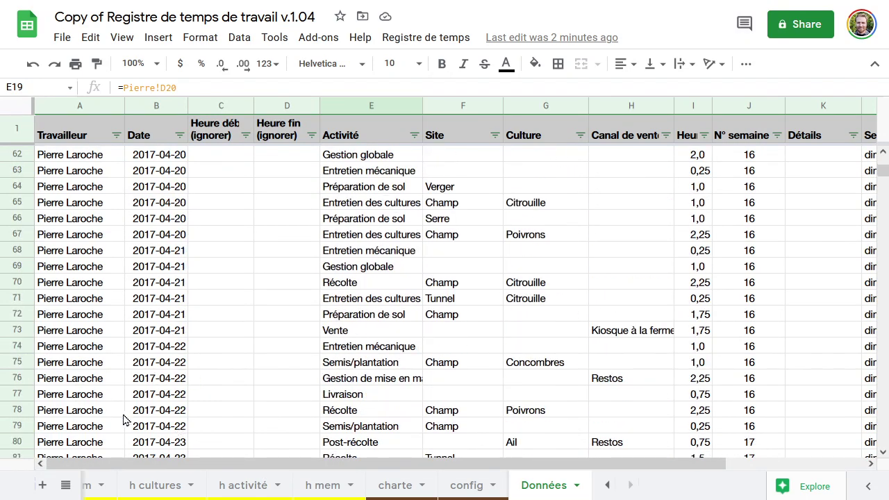
{"action": "scroll", "coordinate": [97, 441], "scroll_direction": "up", "scroll_amount": 1}
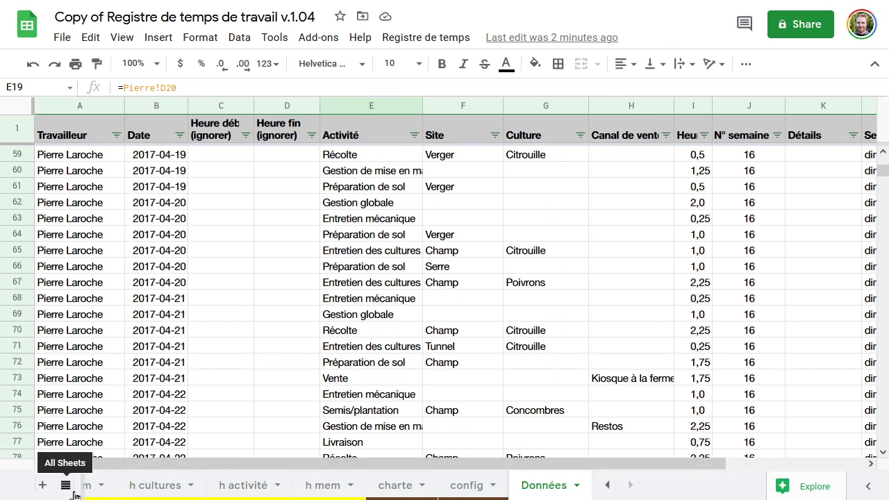
{"action": "left_click", "coordinate": [445, 410]}
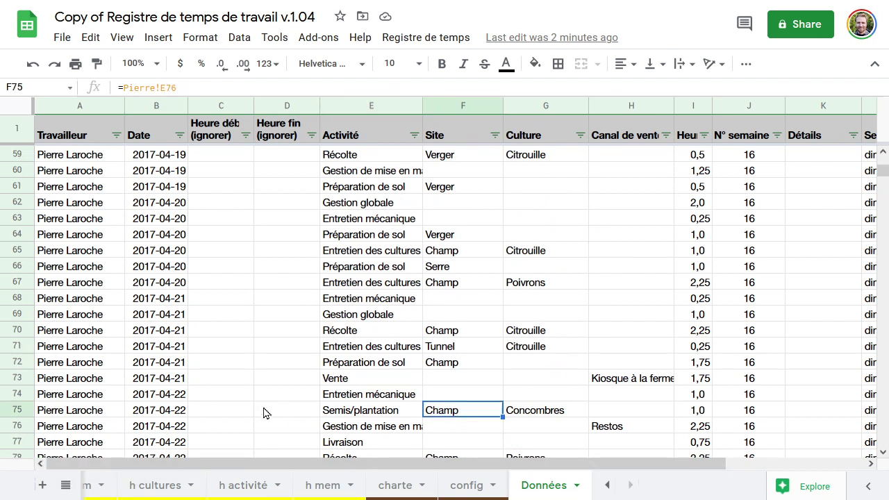
{"action": "left_click", "coordinate": [97, 413]}
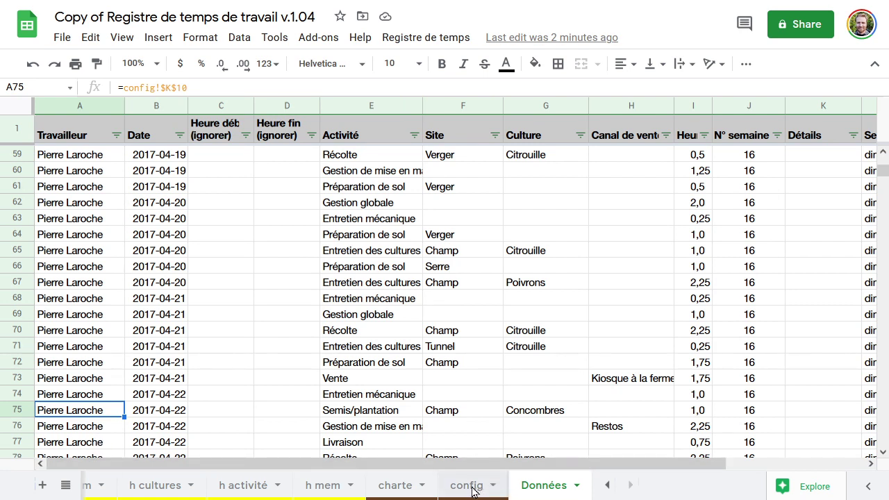
{"action": "left_click", "coordinate": [96, 395]}
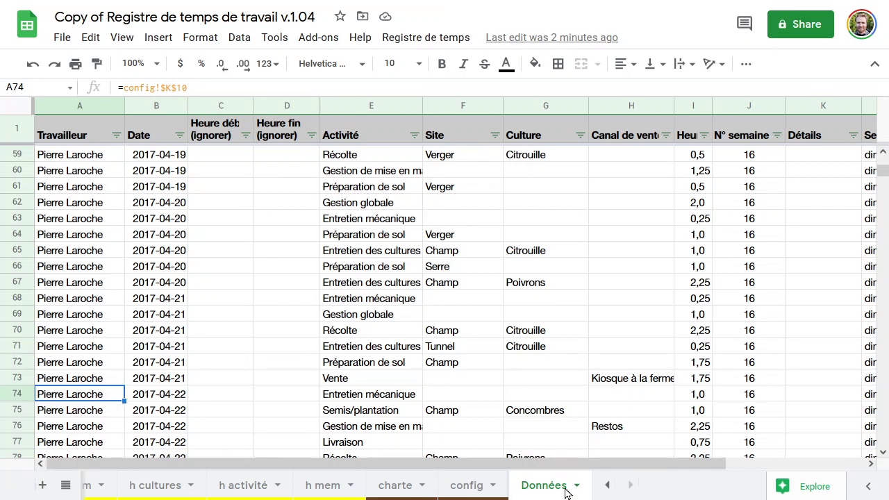
{"action": "left_click", "coordinate": [86, 163]}
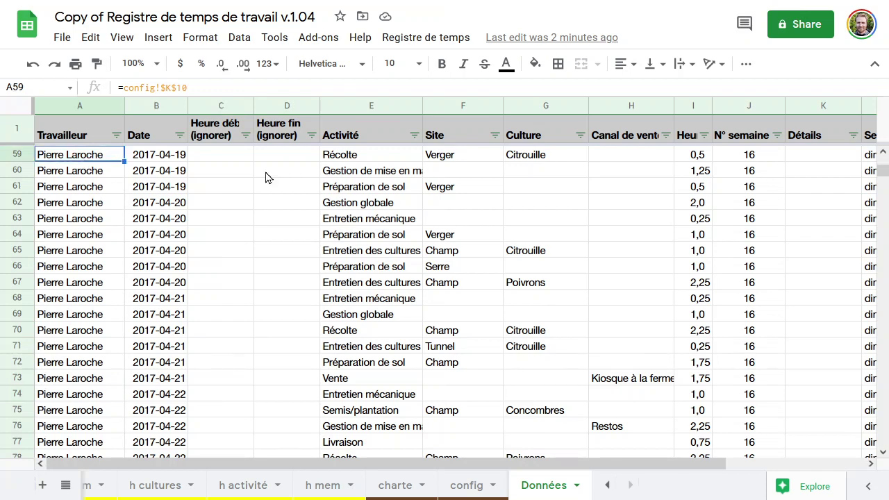
Create a pivot table in a new sheet from Données!A1:M2293, checking that the range reaches the last data row.
{"action": "left_click", "coordinate": [418, 37]}
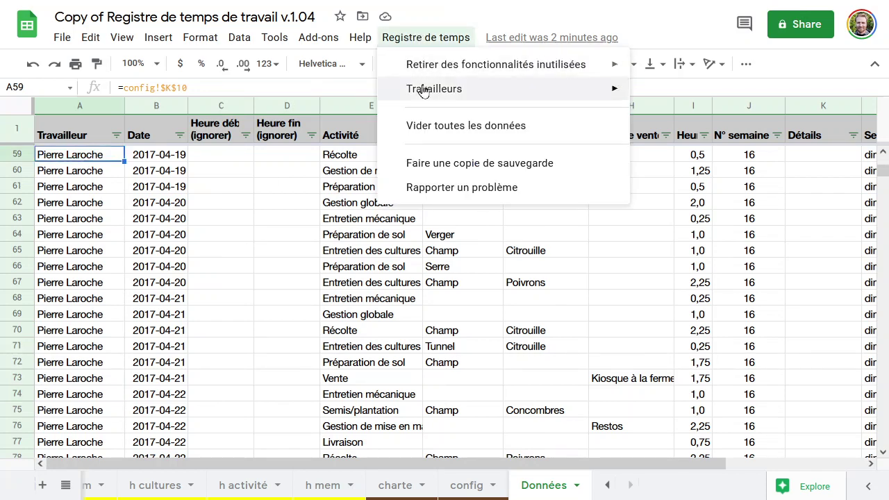
{"action": "mouse_move", "coordinate": [421, 91]}
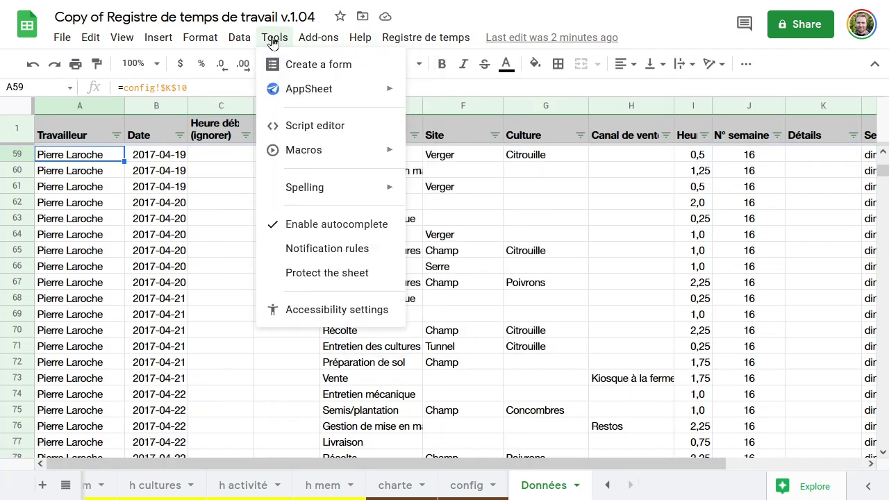
{"action": "mouse_move", "coordinate": [252, 42]}
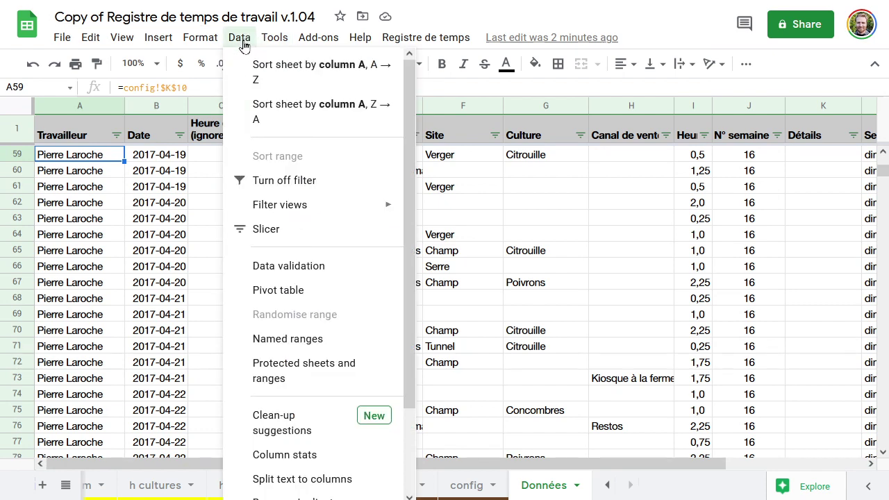
{"action": "left_click", "coordinate": [309, 295]}
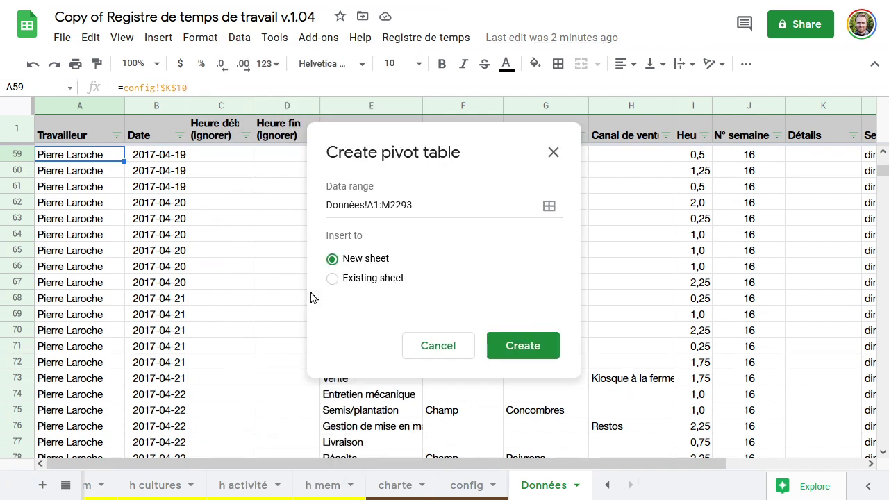
{"action": "left_click", "coordinate": [421, 206]}
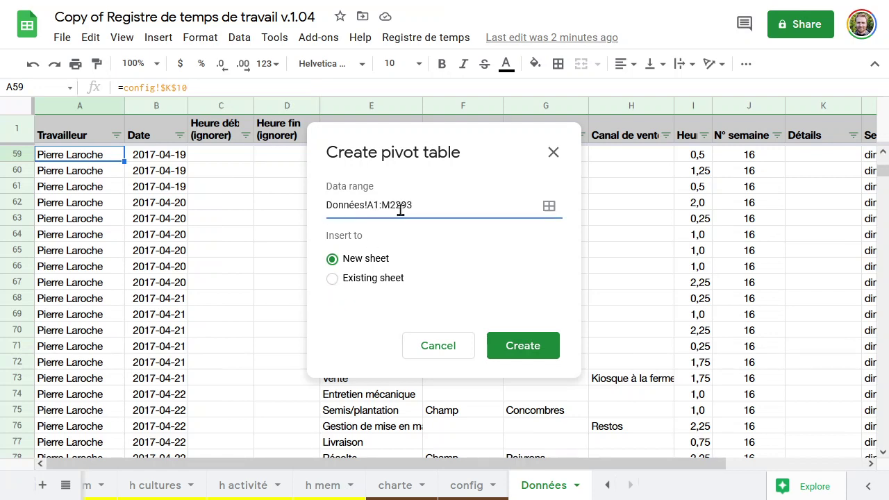
{"action": "left_click_drag", "start_coordinate": [883, 171], "coordinate": [885, 472]}
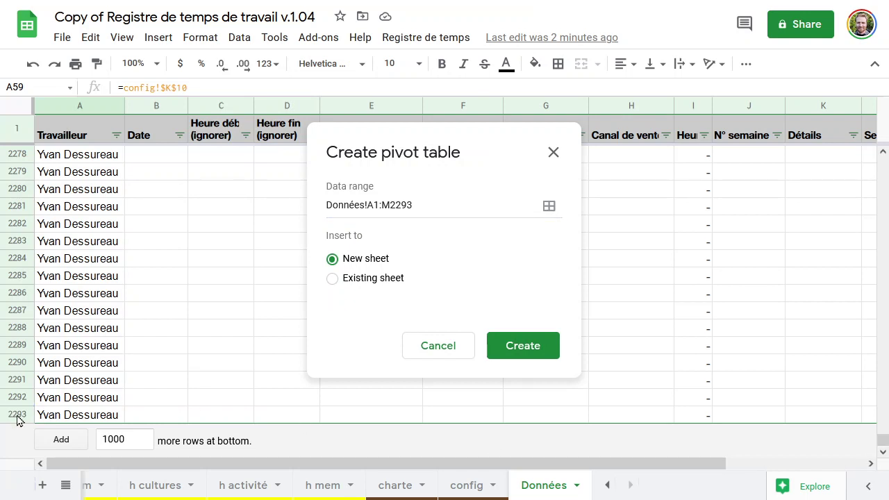
{"action": "left_click", "coordinate": [522, 346]}
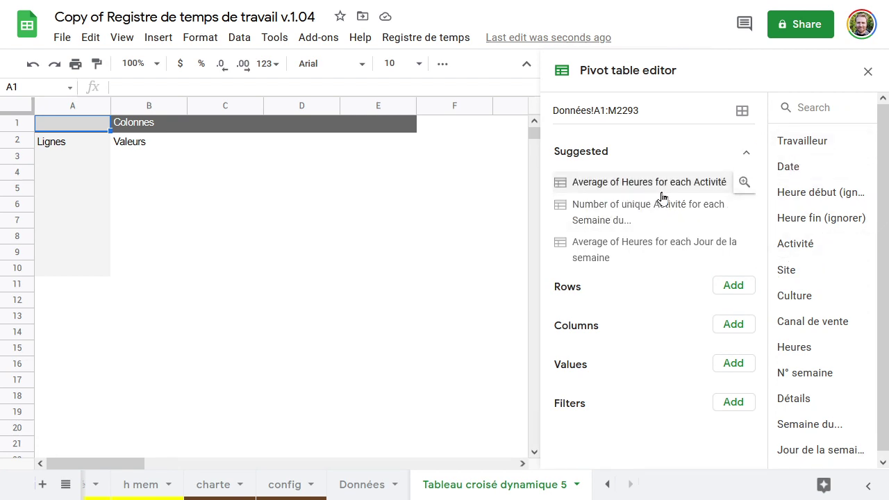
Apply the suggested average of Heures for each Jour de la semaine and change the Heures summary to SUM.
{"action": "left_click", "coordinate": [610, 247]}
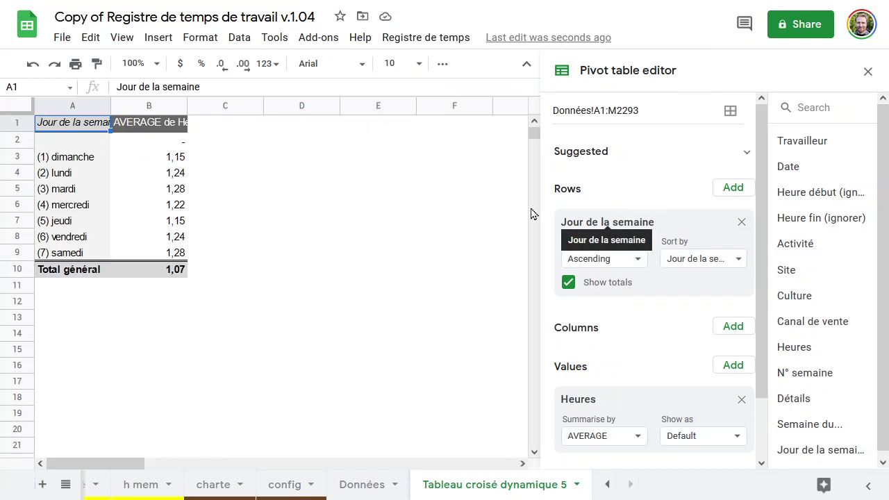
{"action": "left_click", "coordinate": [170, 158]}
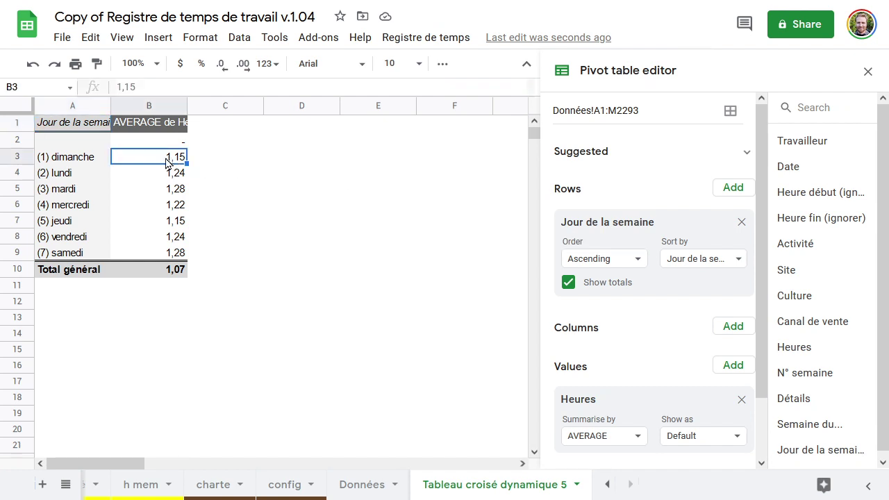
{"action": "scroll", "coordinate": [170, 168], "scroll_direction": "down", "scroll_amount": 1}
{"action": "scroll", "coordinate": [164, 200], "scroll_direction": "up", "scroll_amount": 1}
{"action": "left_click_drag", "start_coordinate": [759, 270], "coordinate": [762, 380]}
{"action": "left_click", "coordinate": [632, 370]}
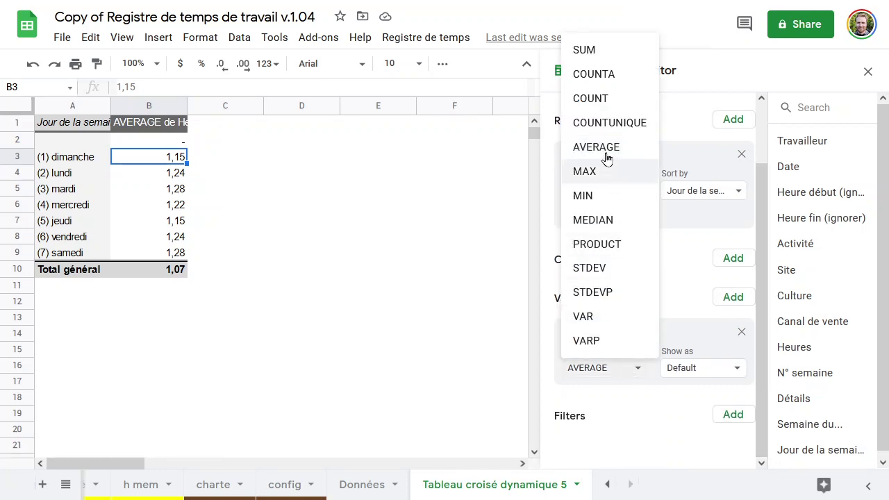
{"action": "left_click", "coordinate": [615, 50]}
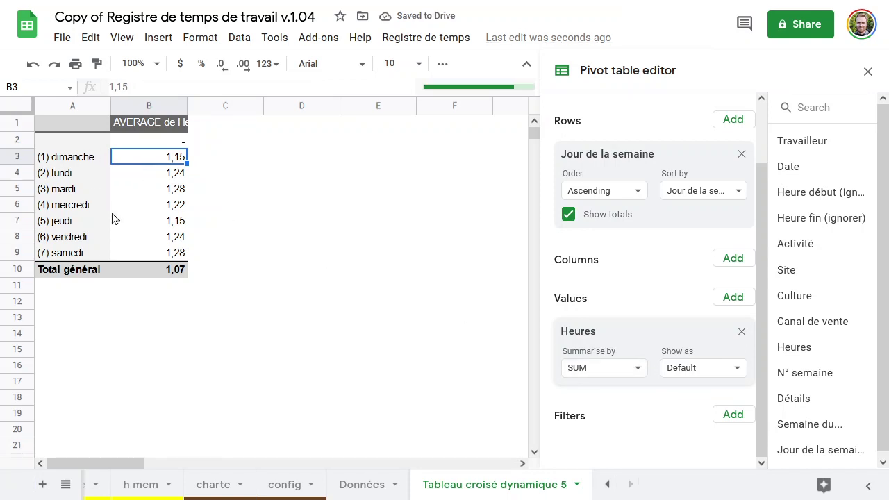
{"action": "scroll", "coordinate": [757, 326], "scroll_direction": "up", "scroll_amount": 2}
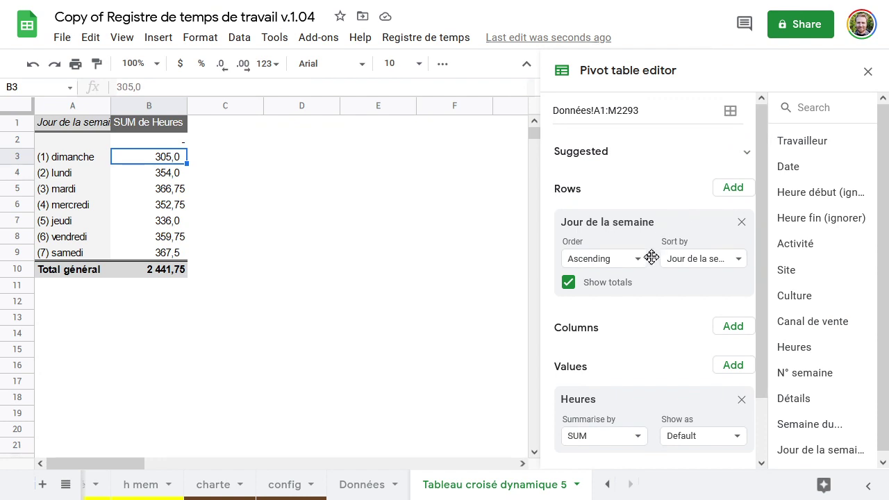
{"action": "left_click_drag", "start_coordinate": [90, 160], "coordinate": [89, 246]}
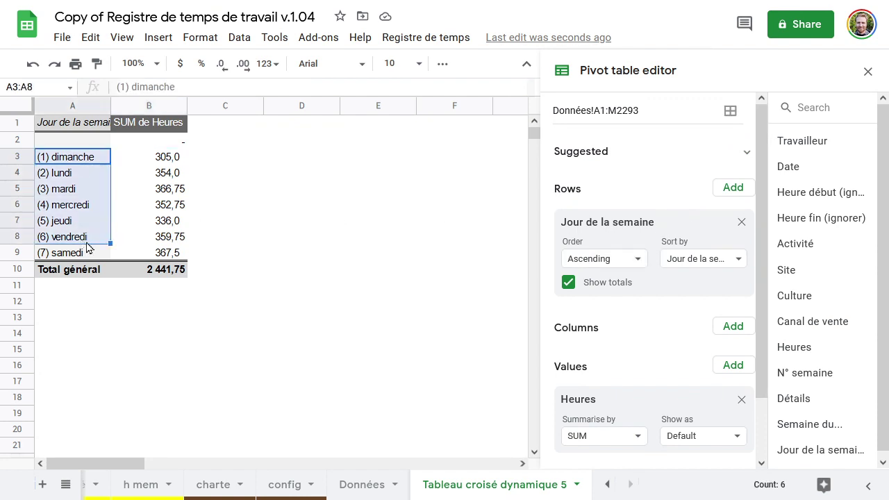
Replace Jour de la semaine with Culture in the pivot table's rows and look over the summed hours per crop.
{"action": "left_click", "coordinate": [741, 222]}
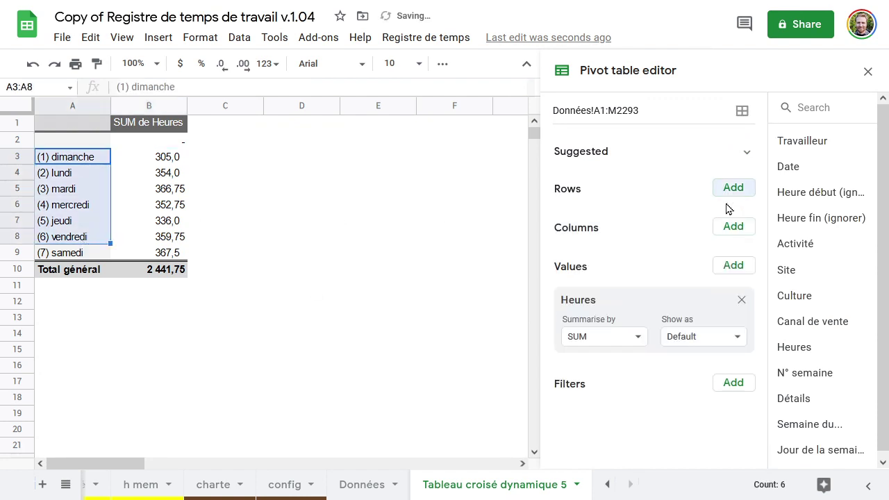
{"action": "left_click", "coordinate": [729, 190]}
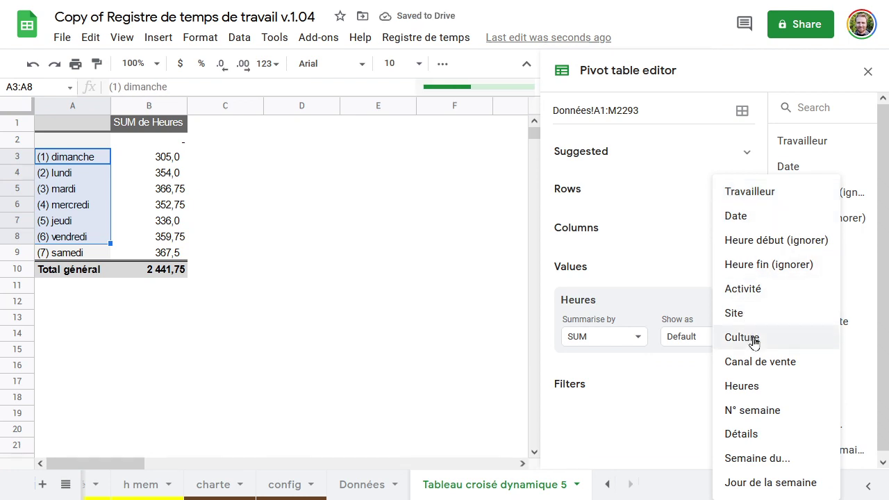
{"action": "left_click", "coordinate": [776, 342]}
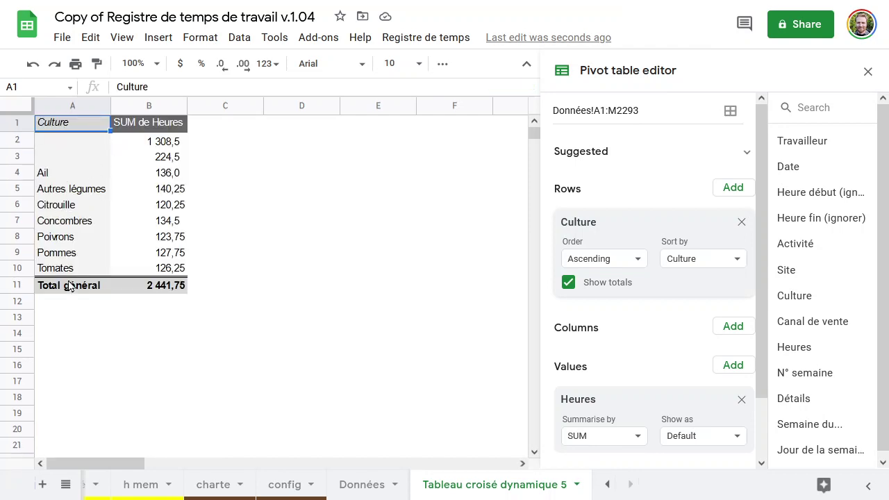
{"action": "left_click_drag", "start_coordinate": [175, 166], "coordinate": [158, 180]}
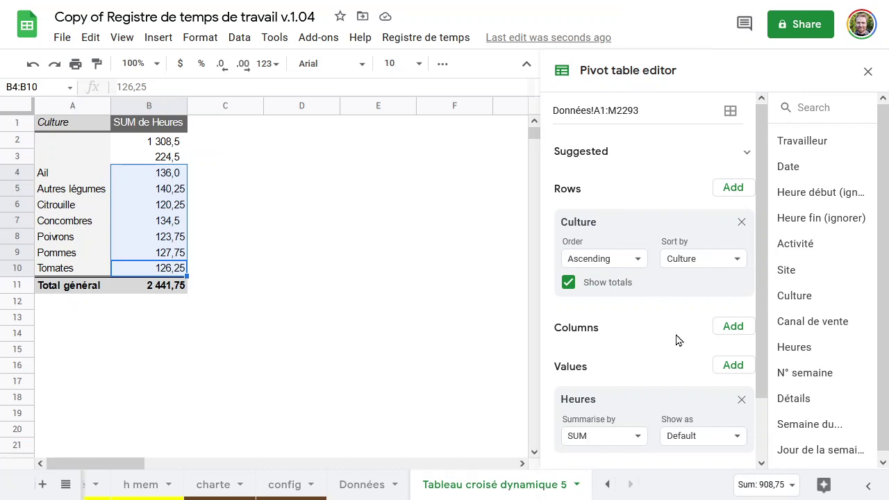
Open the config sheet and review the worker names and the drop-down lists of activities, sites, cultures and sales channels.
{"action": "key", "text": "F11"}
{"action": "left_click", "coordinate": [281, 485]}
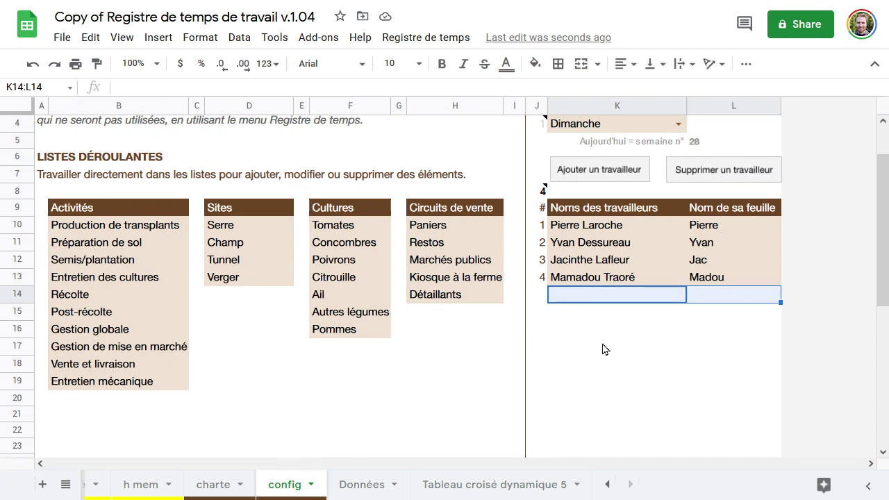
{"action": "left_click", "coordinate": [606, 279]}
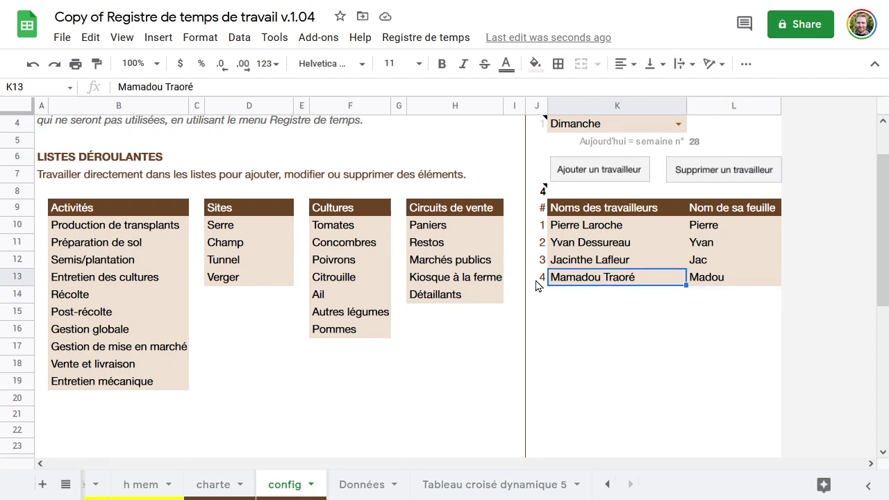
{"action": "left_click_drag", "start_coordinate": [464, 304], "coordinate": [109, 229]}
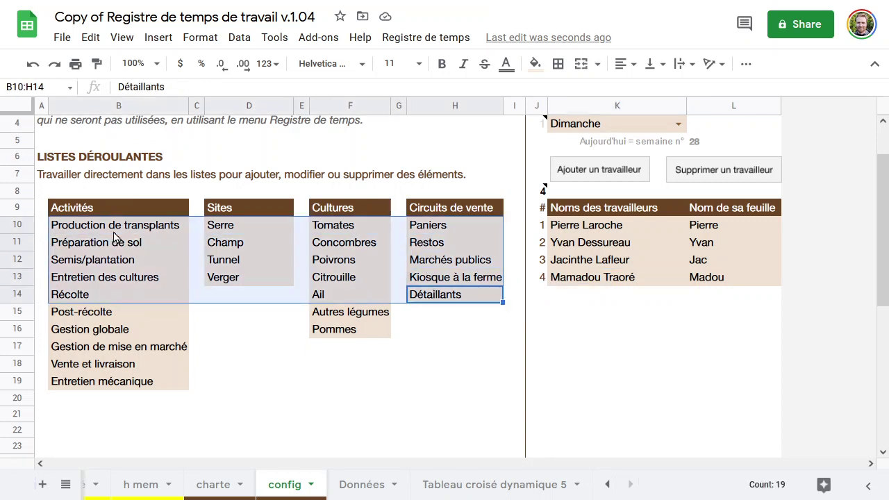
Clear Production de transplants, Récolte and Gestion globale from the Activités drop-down list.
{"action": "left_click", "coordinate": [105, 230]}
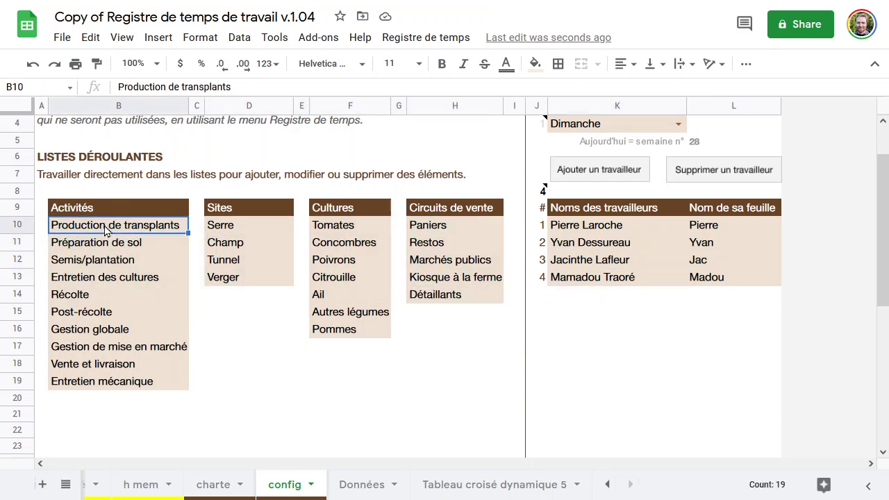
{"action": "left_click", "coordinate": [104, 399]}
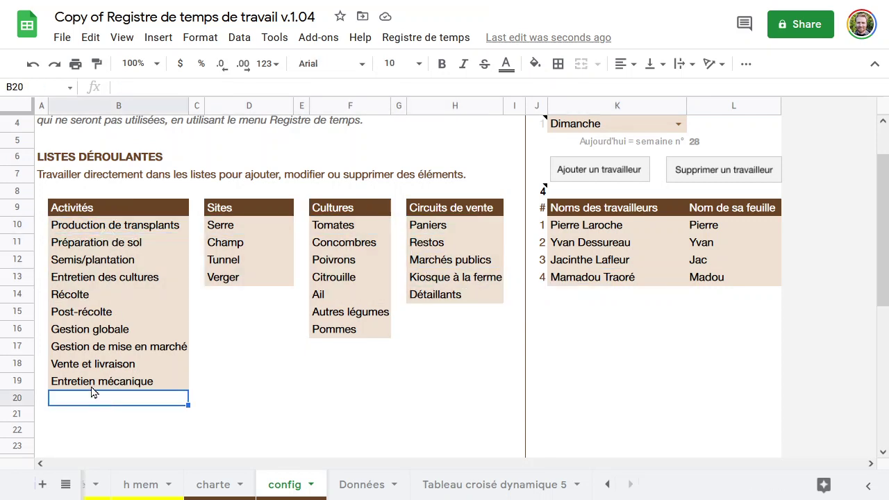
{"action": "left_click", "coordinate": [131, 222]}
{"action": "key", "text": "Down"}
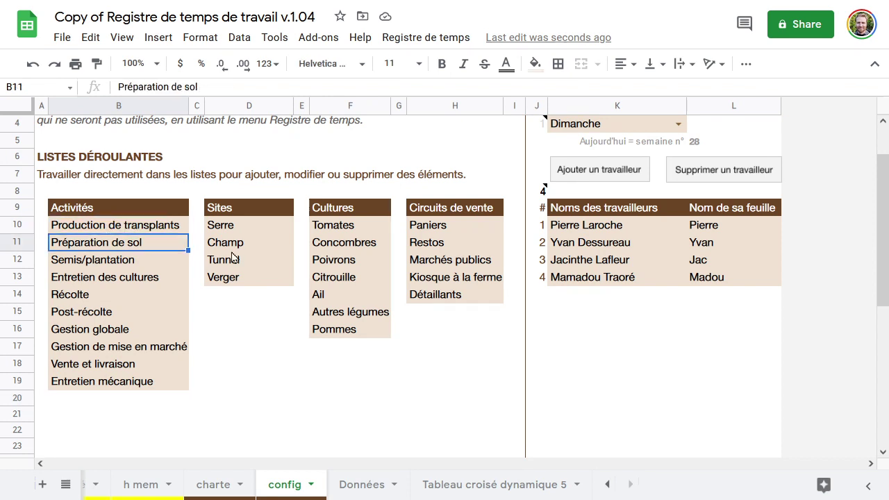
{"action": "key", "text": "Up"}
{"action": "key", "text": "Delete"}
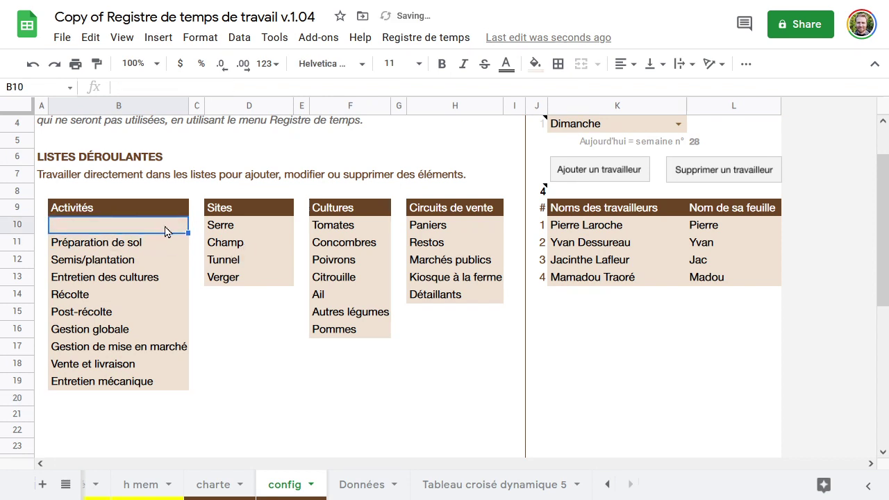
{"action": "left_click", "coordinate": [137, 295]}
{"action": "key", "text": "Delete"}
{"action": "key", "text": "Down"}
{"action": "key", "text": "Down"}
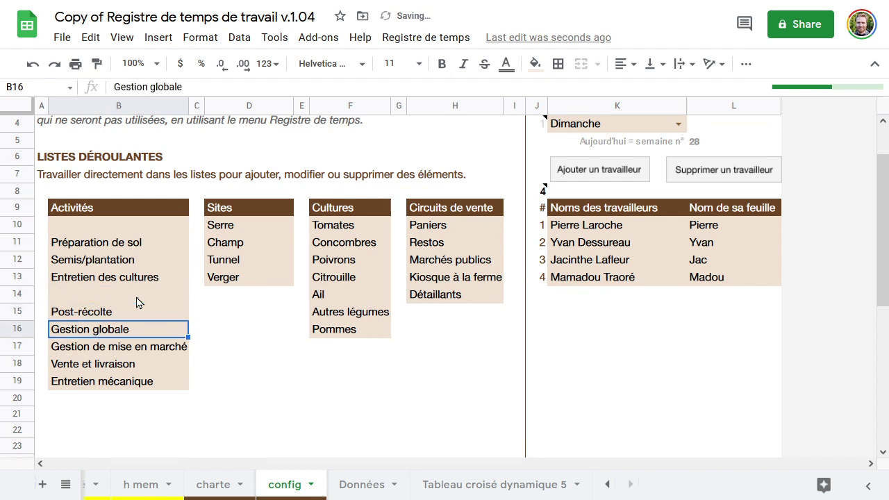
{"action": "key", "text": "Delete"}
Close the gaps in the Activités list by moving the remaining activities up into consecutive cells B10 to B16.
{"action": "left_click_drag", "start_coordinate": [122, 243], "coordinate": [122, 278]}
{"action": "key", "text": "ctrl+x"}
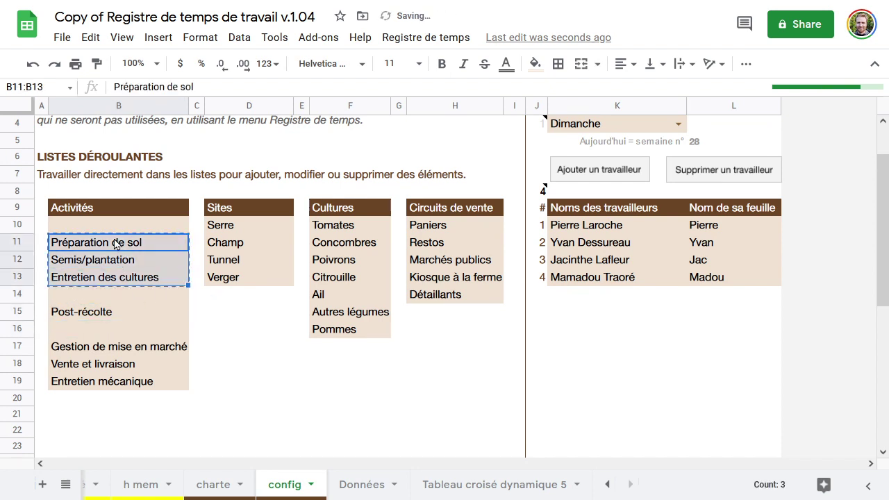
{"action": "left_click", "coordinate": [117, 230]}
{"action": "key", "text": "ctrl+v"}
{"action": "left_click", "coordinate": [103, 315]}
{"action": "key", "text": "ctrl+x"}
{"action": "key", "text": "Up"}
{"action": "key", "text": "Up"}
{"action": "key", "text": "ctrl+v"}
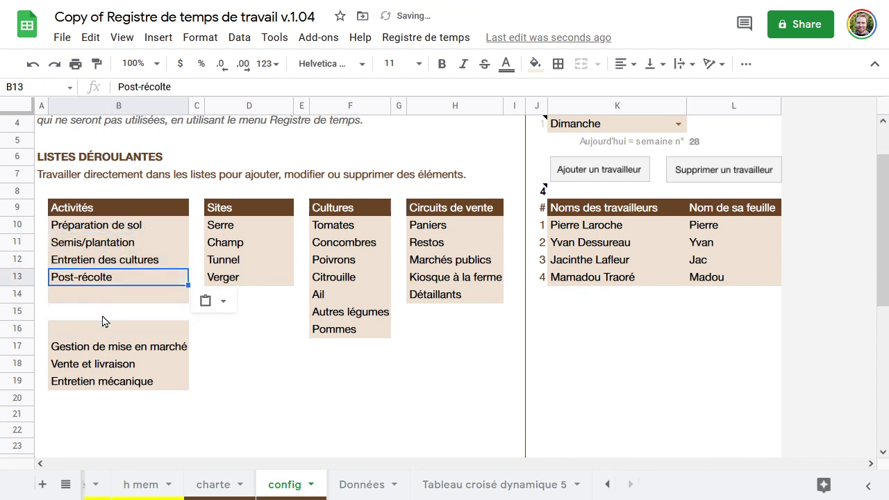
{"action": "left_click_drag", "start_coordinate": [104, 348], "coordinate": [102, 380]}
{"action": "key", "text": "ctrl+x"}
{"action": "left_click", "coordinate": [106, 294]}
{"action": "key", "text": "ctrl+v"}
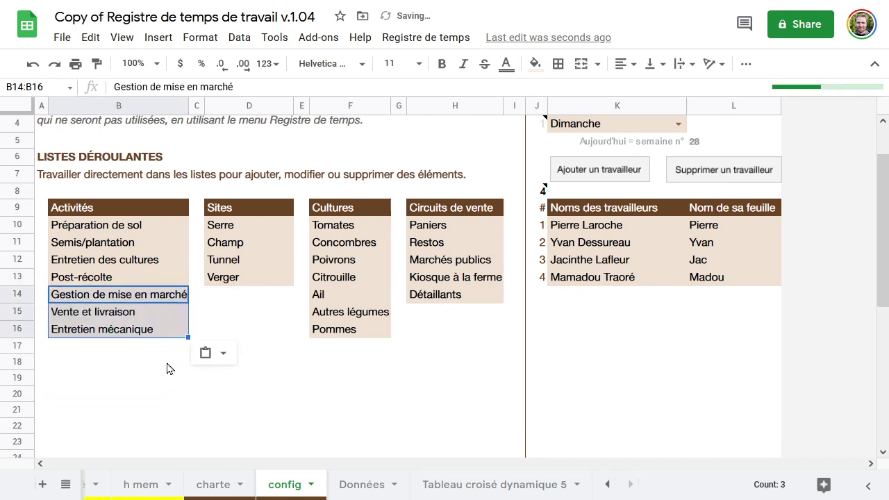
Examine the Activités, Sites and Cultures lists and the free cells directly below the Activités and Cultures entries.
{"action": "left_click", "coordinate": [153, 229]}
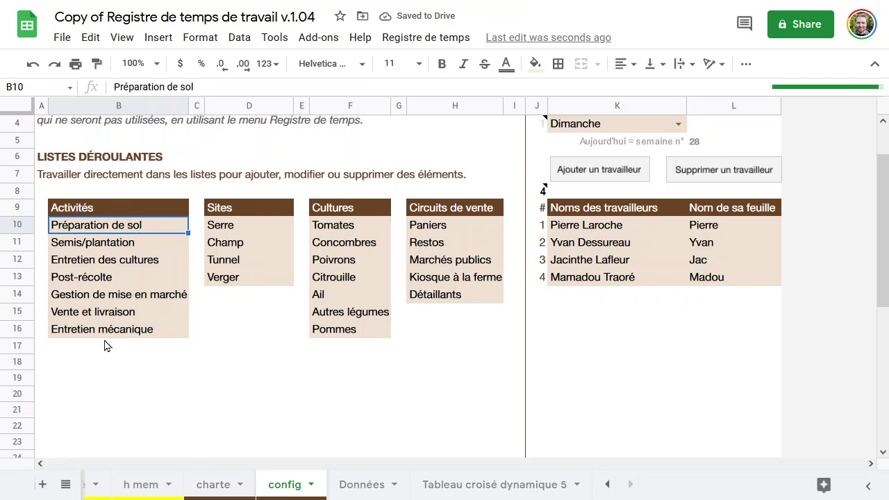
{"action": "left_click", "coordinate": [248, 229]}
{"action": "left_click", "coordinate": [258, 277]}
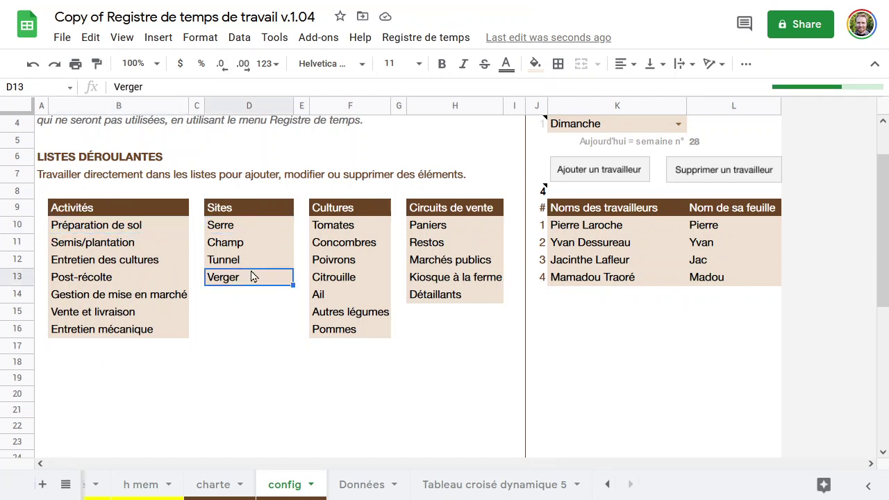
{"action": "left_click", "coordinate": [324, 247]}
{"action": "left_click_drag", "start_coordinate": [323, 294], "coordinate": [324, 312]}
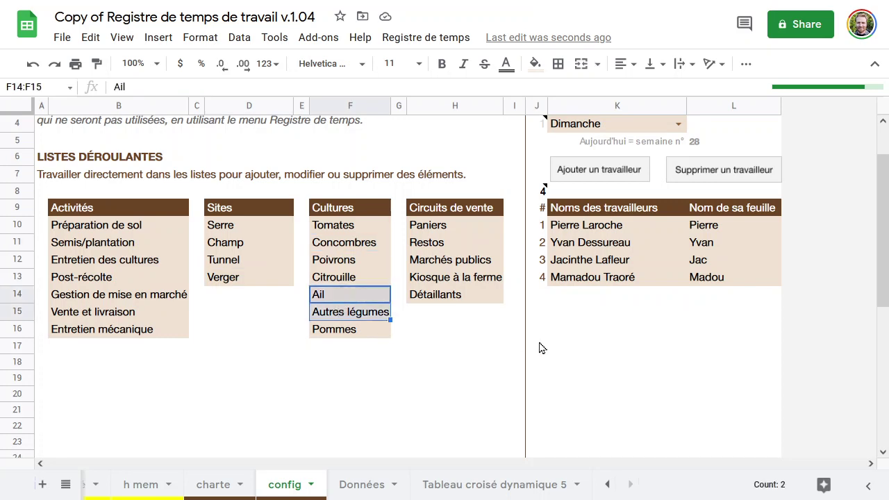
{"action": "left_click", "coordinate": [352, 336]}
{"action": "left_click", "coordinate": [356, 348]}
{"action": "left_click", "coordinate": [167, 351]}
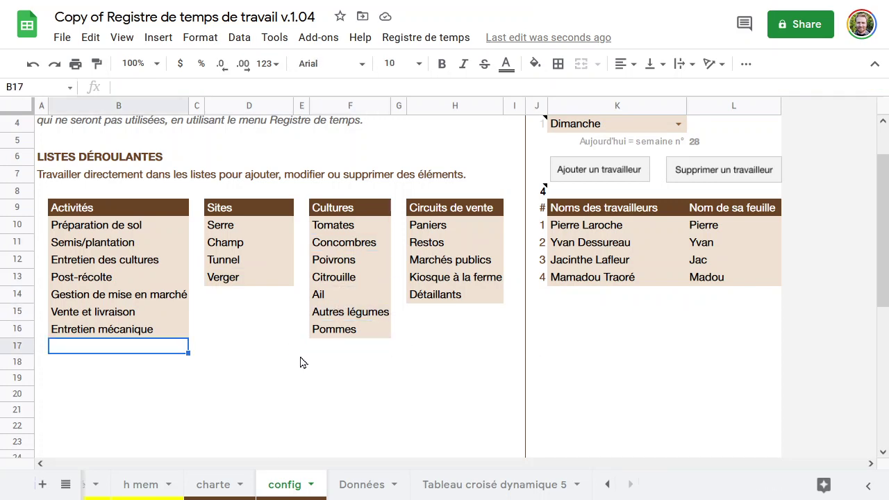
{"action": "left_click", "coordinate": [341, 353]}
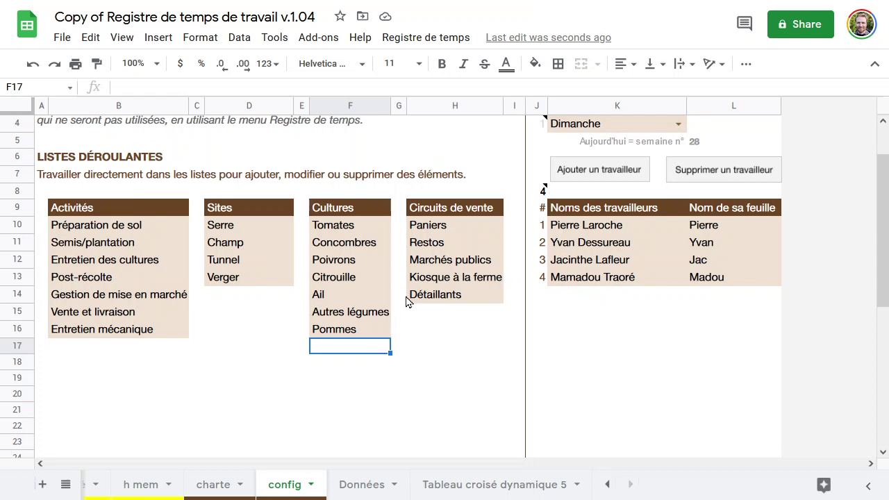
Remove the second worker and their entry sheet while keeping their data history, and check the Données sheet.
{"action": "left_click", "coordinate": [633, 227]}
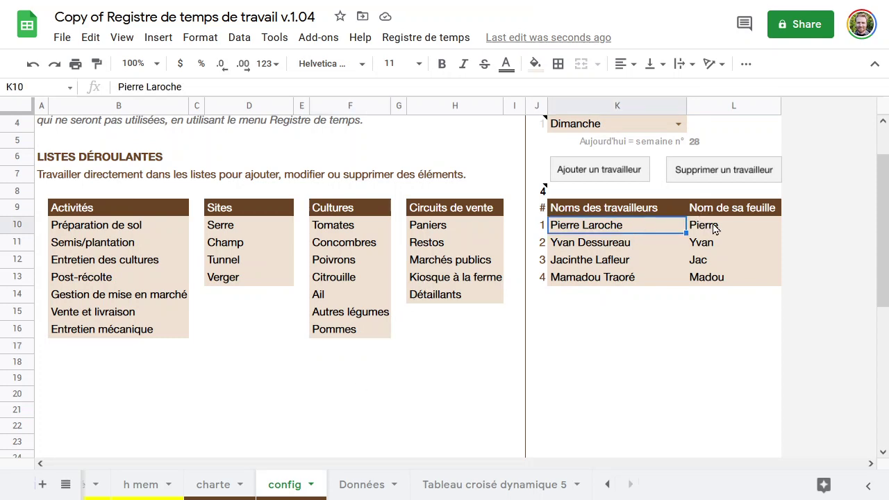
{"action": "left_click", "coordinate": [633, 244]}
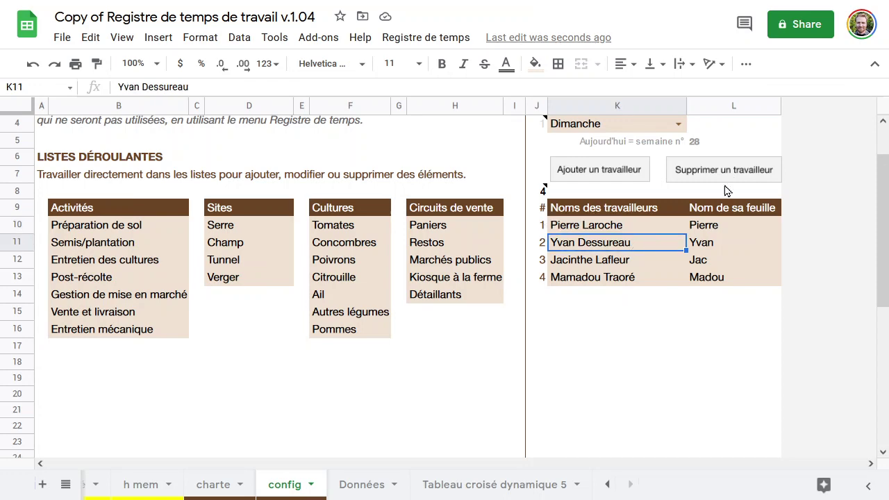
{"action": "left_click", "coordinate": [734, 180]}
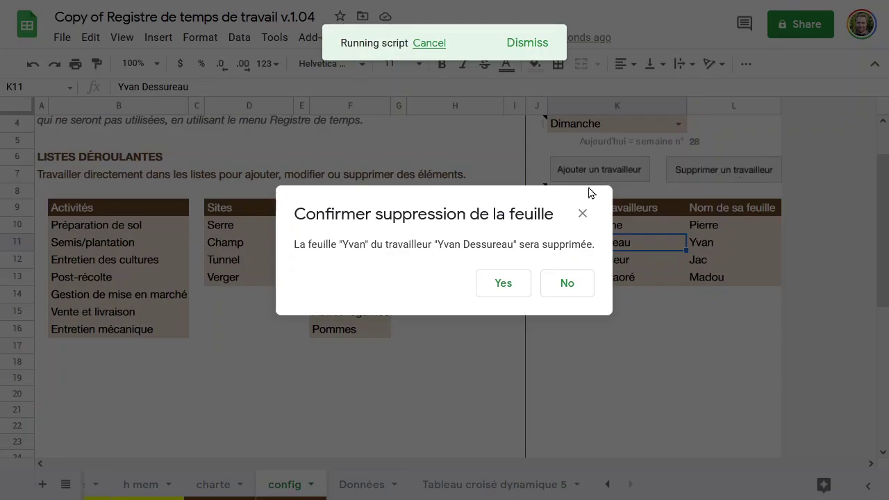
{"action": "left_click", "coordinate": [505, 284]}
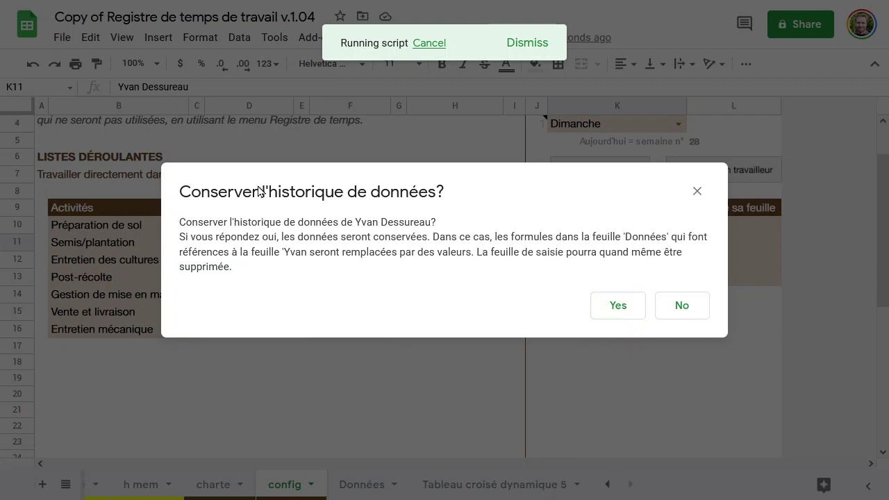
{"action": "left_click", "coordinate": [620, 303]}
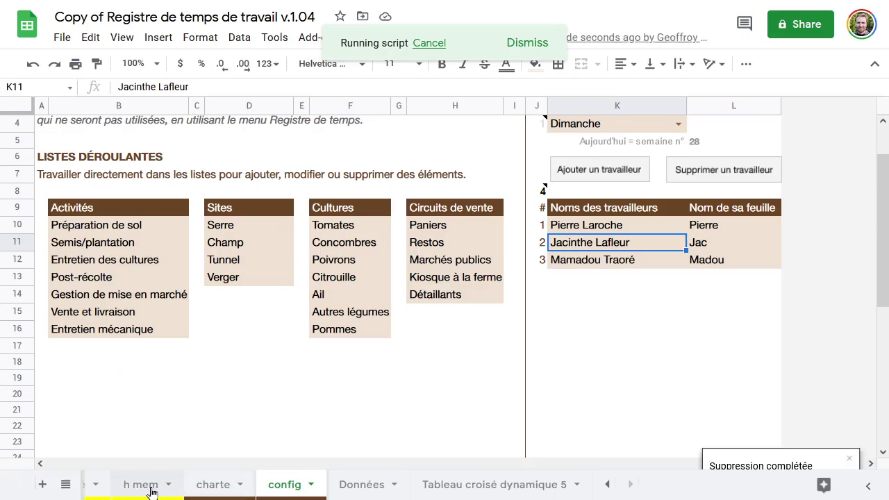
{"action": "left_click", "coordinate": [343, 484]}
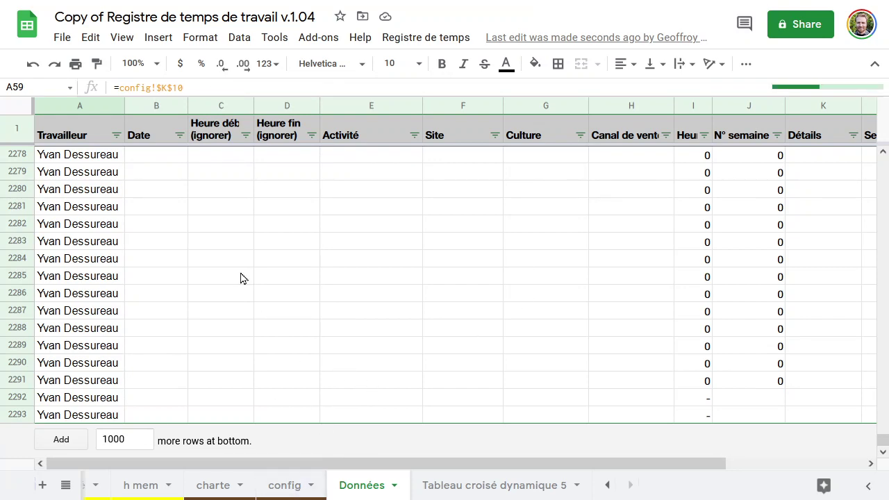
Clear all of the register's data from the config sheet, including the worker list, their entry sheets and the Données records.
{"action": "left_click", "coordinate": [284, 486]}
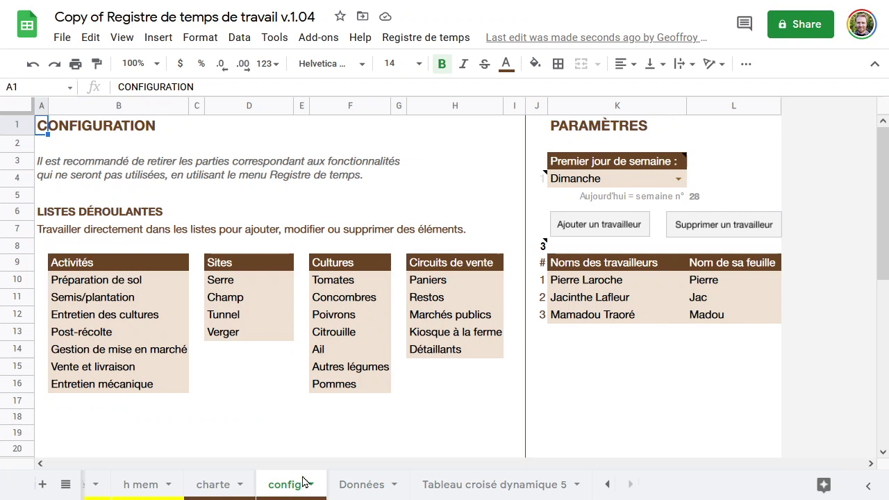
{"action": "left_click", "coordinate": [615, 319]}
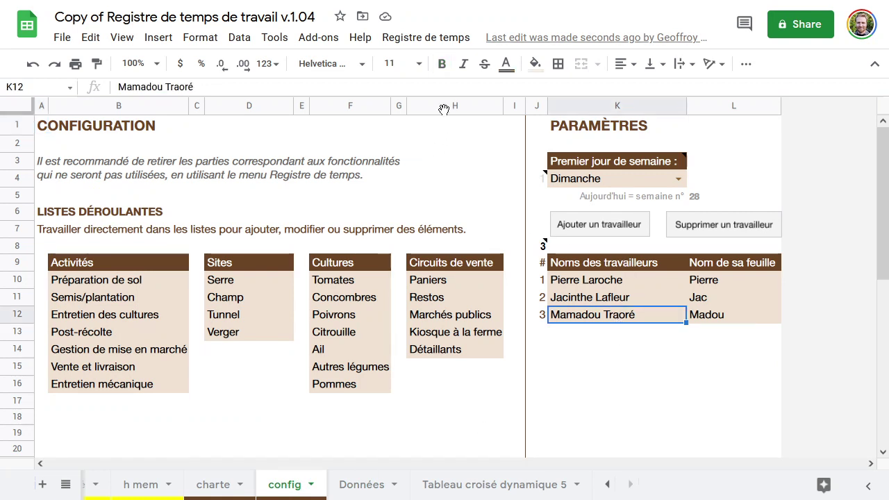
{"action": "left_click", "coordinate": [426, 39]}
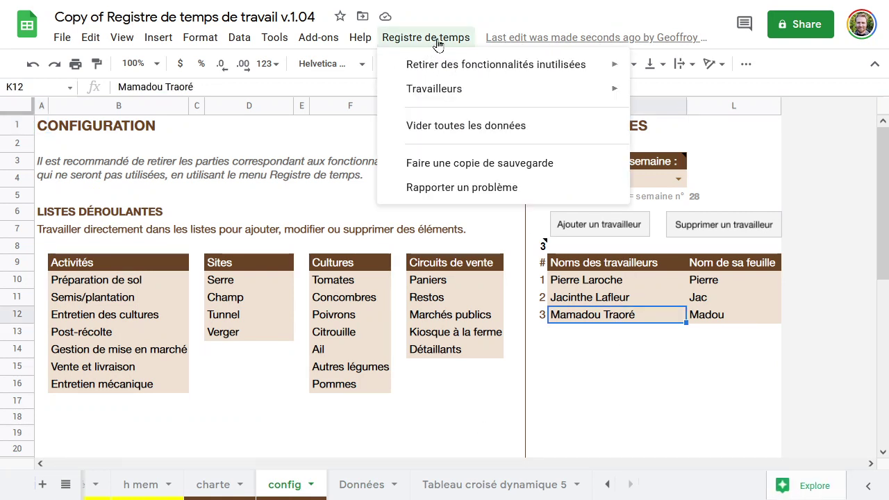
{"action": "left_click", "coordinate": [486, 132]}
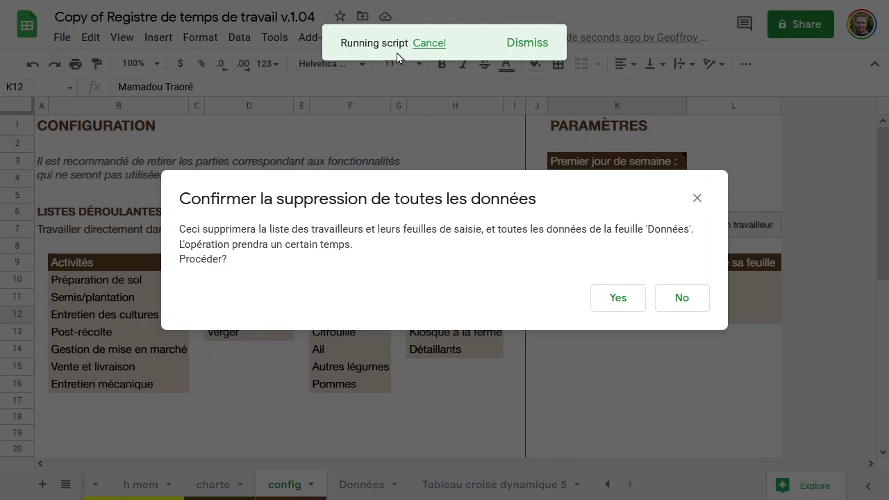
{"action": "left_click", "coordinate": [632, 303]}
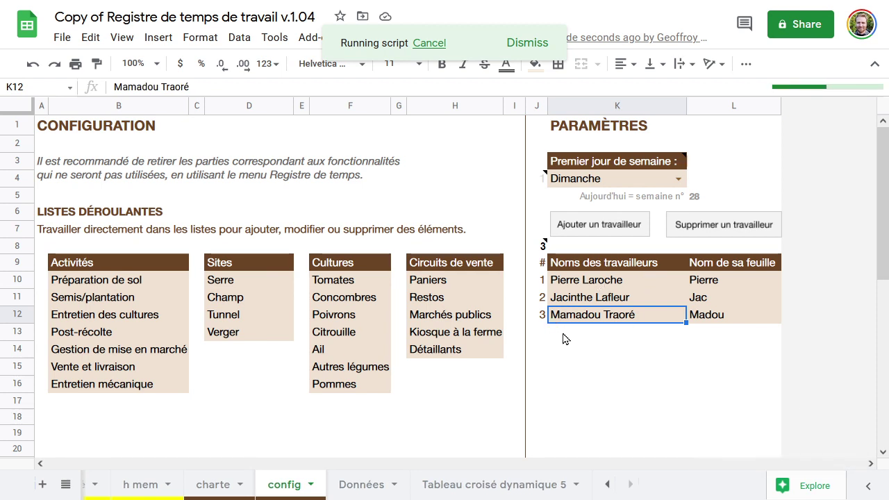
Add a new worker by entering their full name, name their entry sheet DD and set its number of rows.
{"action": "left_click", "coordinate": [598, 280]}
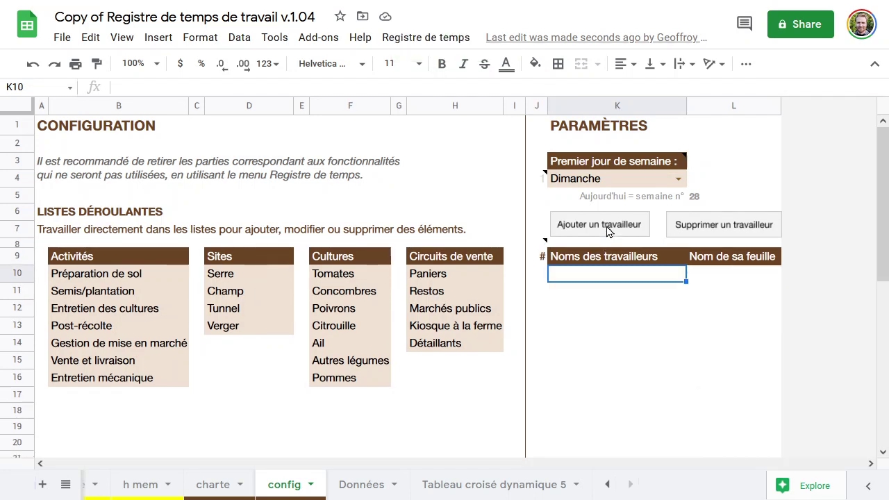
{"action": "left_click", "coordinate": [607, 229]}
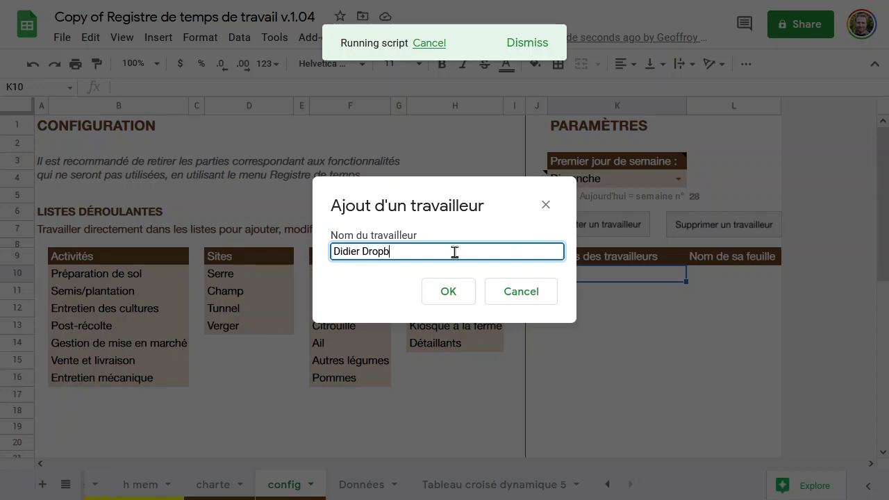
{"action": "left_click", "coordinate": [456, 298]}
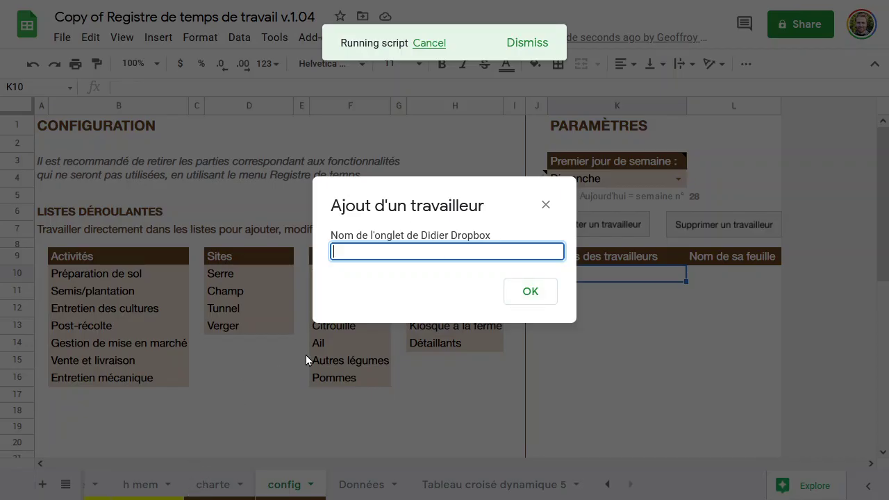
{"action": "type", "text": "DD"}
{"action": "left_click", "coordinate": [527, 291]}
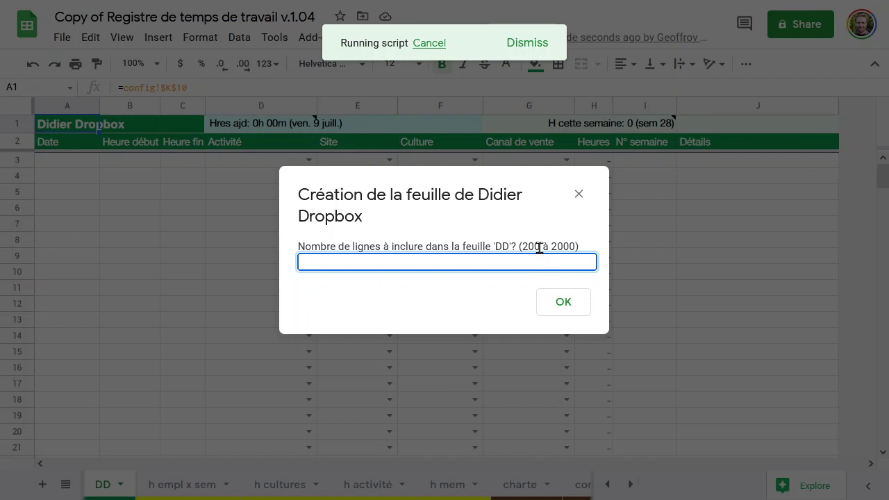
{"action": "left_click", "coordinate": [562, 298]}
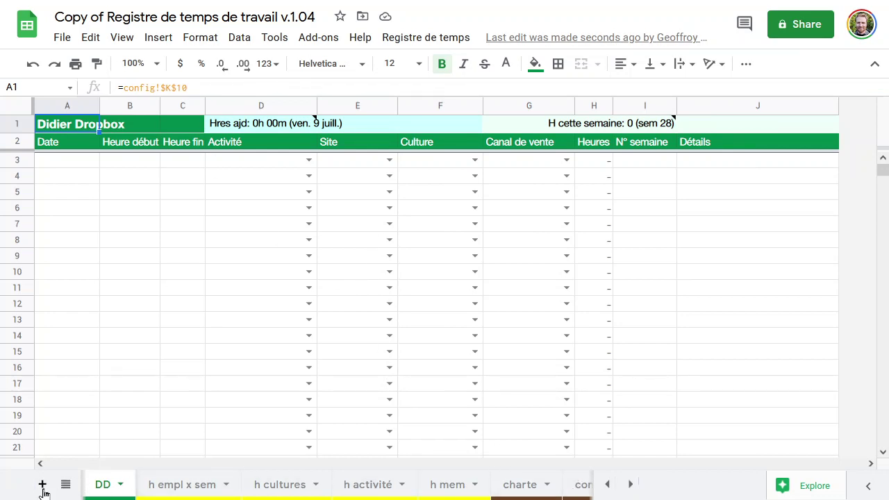
Open the Données sheet and check the new worker's rows down to the last row.
{"action": "left_click", "coordinate": [66, 485]}
{"action": "scroll", "coordinate": [143, 457], "scroll_direction": "down", "scroll_amount": 3}
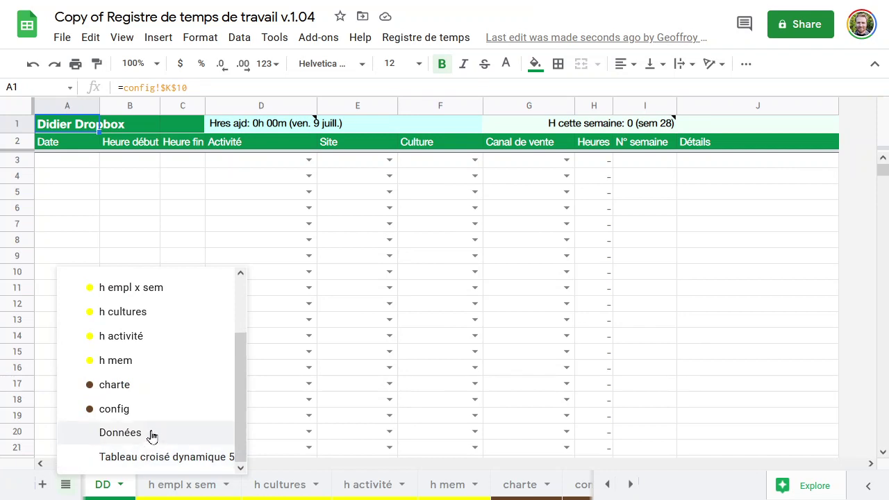
{"action": "left_click", "coordinate": [149, 435]}
{"action": "scroll", "coordinate": [73, 205], "scroll_direction": "down", "scroll_amount": 20}
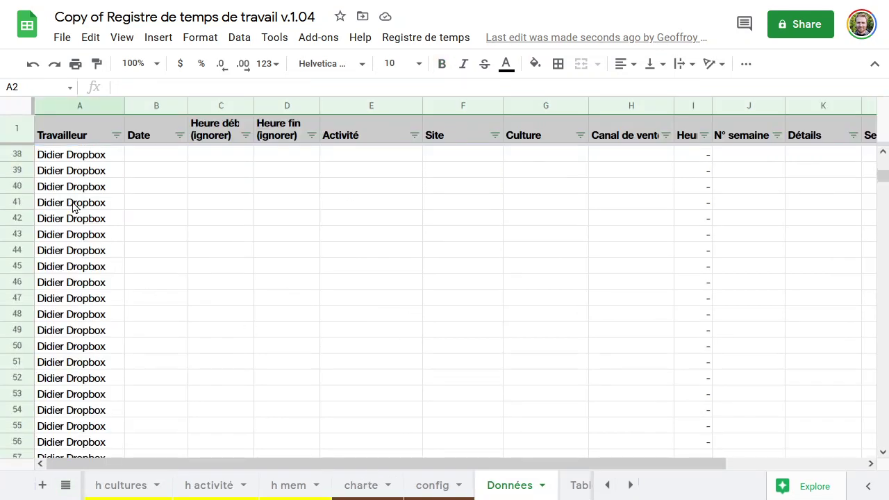
{"action": "scroll", "coordinate": [73, 206], "scroll_direction": "down", "scroll_amount": 20}
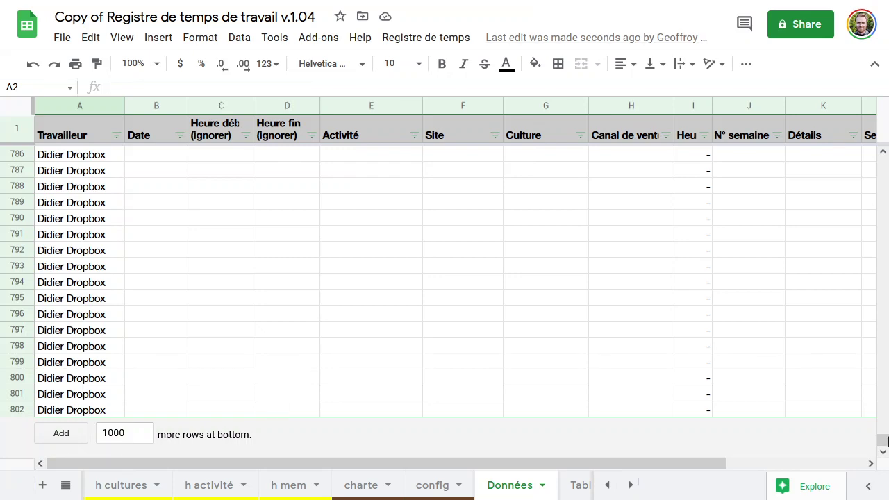
Replace the start and end time columns with a single total-hours column throughout the register, accepting the irreversible change.
{"action": "left_click", "coordinate": [437, 485]}
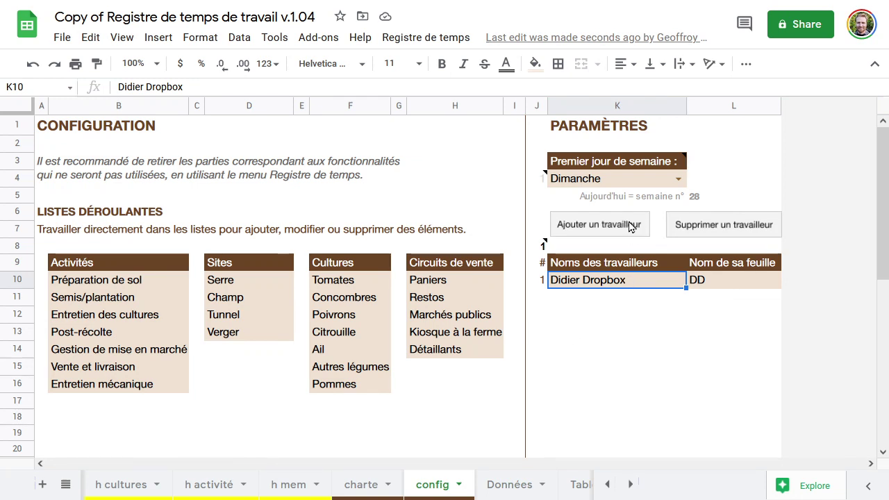
{"action": "left_click", "coordinate": [423, 38]}
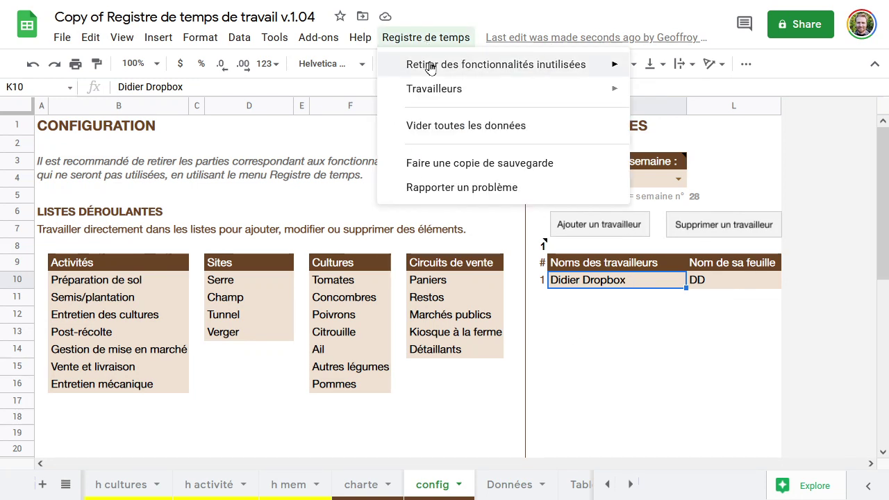
{"action": "mouse_move", "coordinate": [430, 67]}
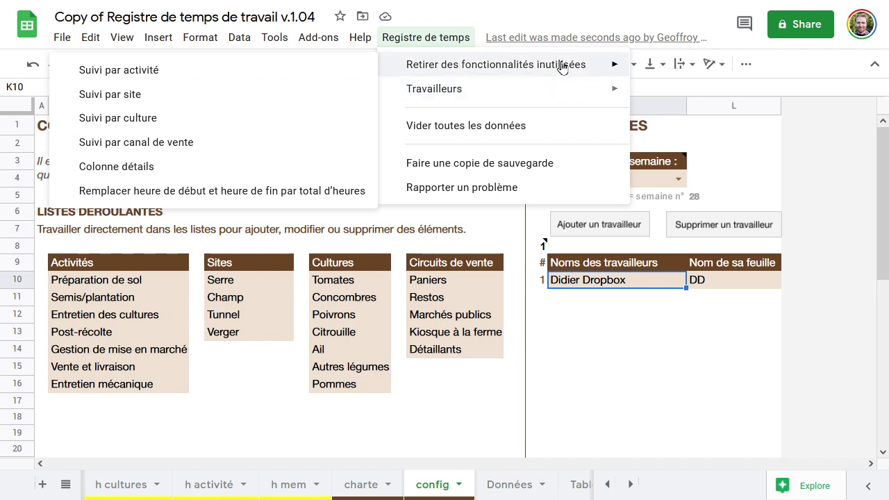
{"action": "mouse_move", "coordinate": [579, 94]}
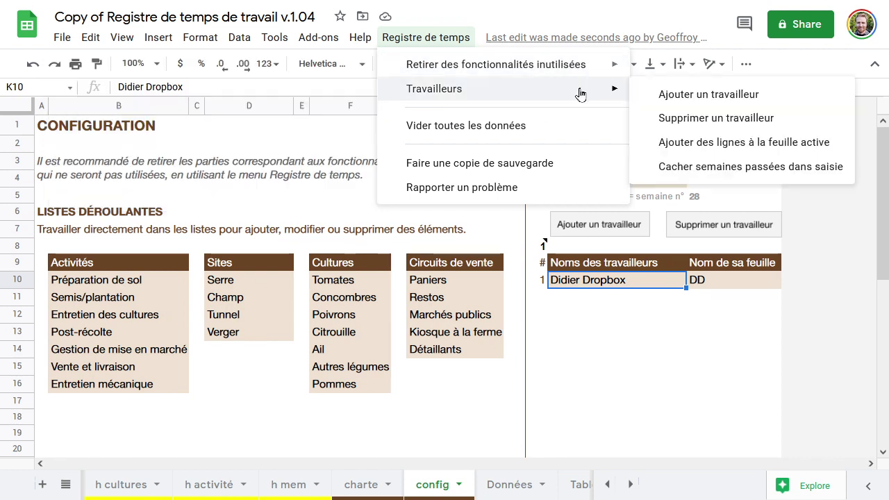
{"action": "mouse_move", "coordinate": [575, 65]}
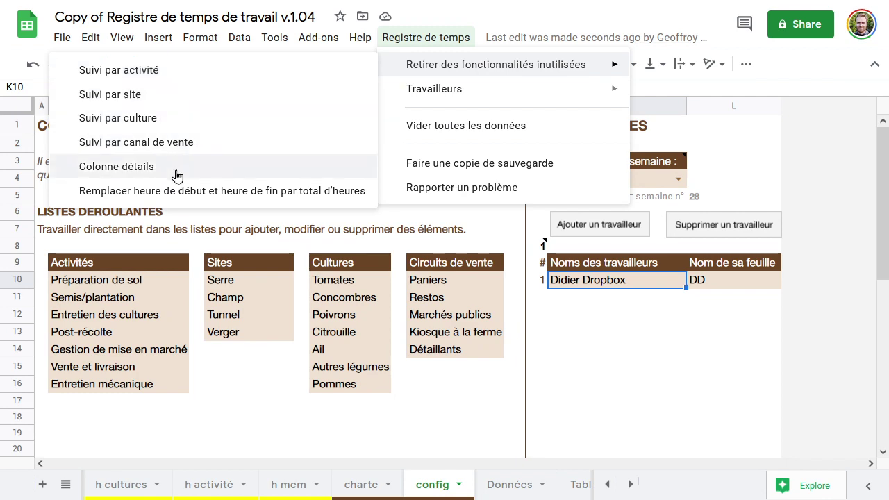
{"action": "left_click", "coordinate": [254, 198]}
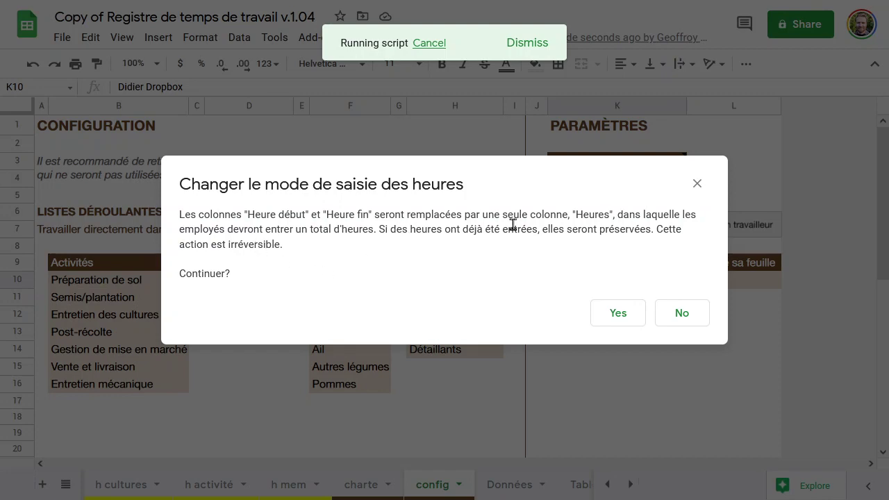
{"action": "left_click", "coordinate": [616, 322]}
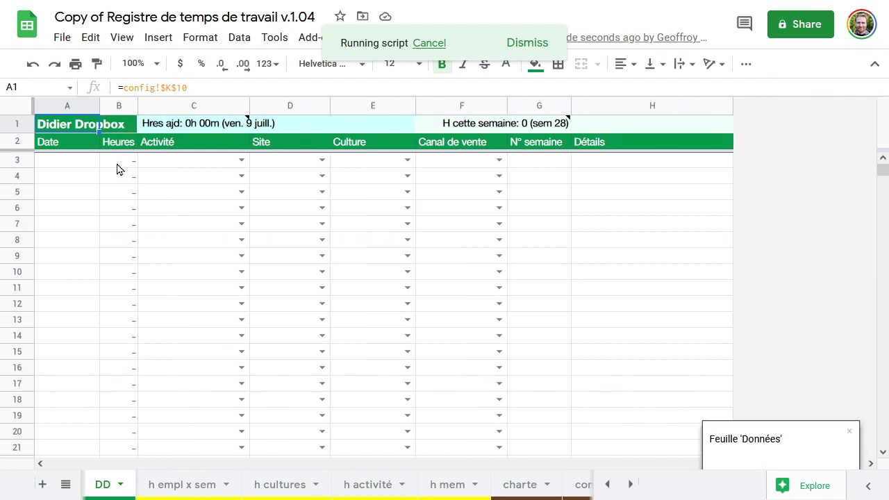
{"action": "left_click", "coordinate": [118, 165]}
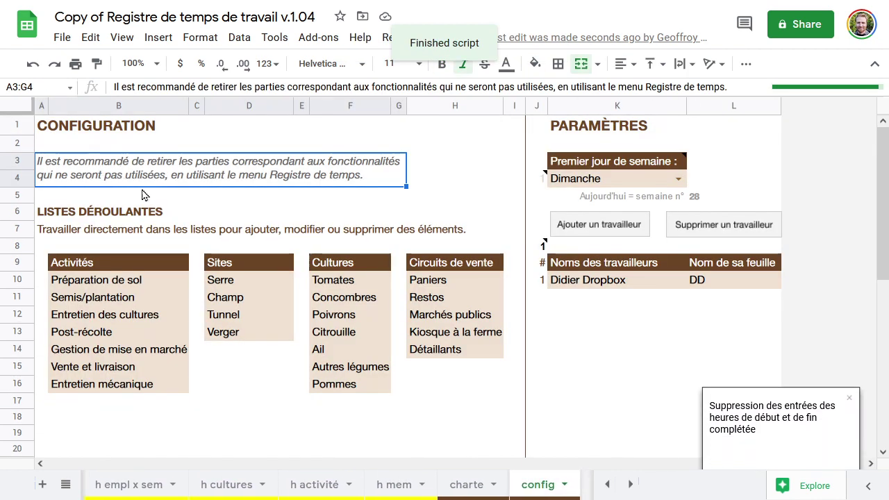
Enter 4 hours in the first entry row of the DD sheet.
{"action": "left_click", "coordinate": [68, 488]}
{"action": "scroll", "coordinate": [125, 334], "scroll_direction": "up", "scroll_amount": 3}
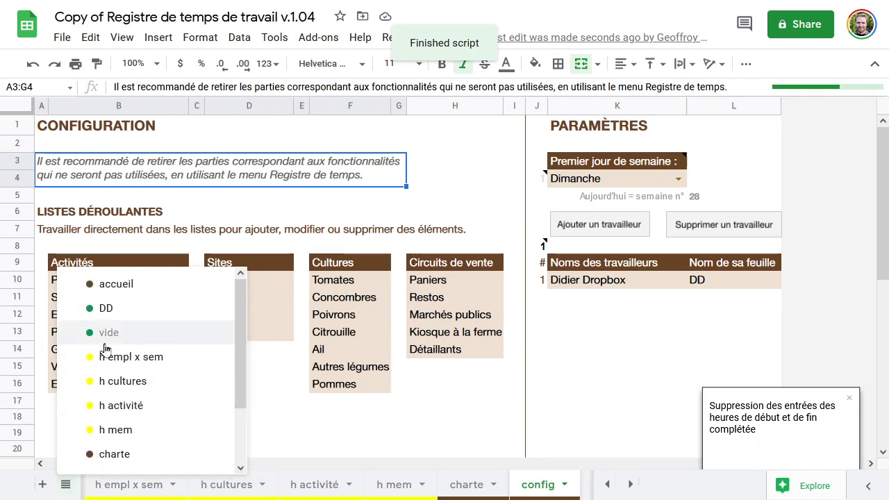
{"action": "left_click", "coordinate": [130, 313]}
{"action": "key", "text": "Left"}
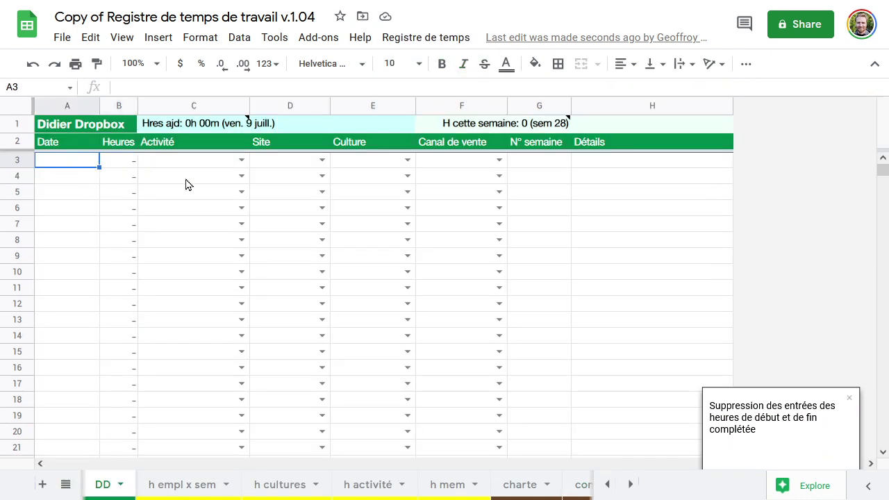
{"action": "left_click", "coordinate": [122, 167]}
{"action": "type", "text": "4"}
{"action": "key", "text": "Return"}
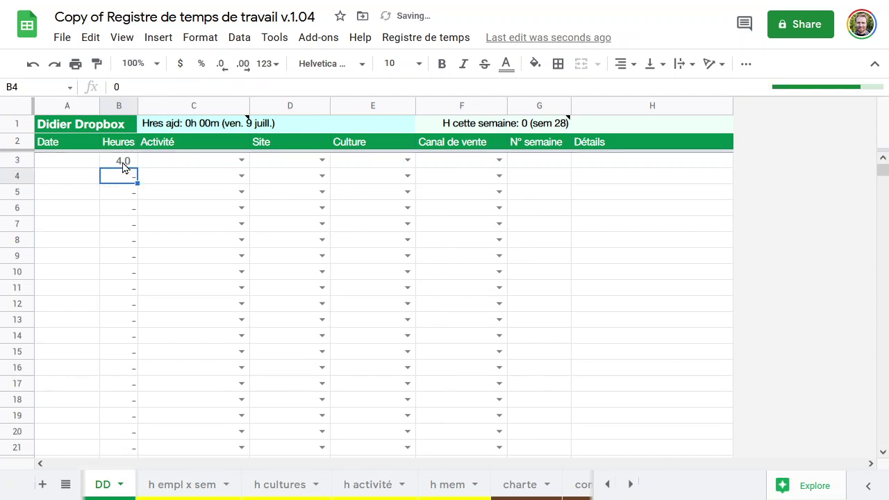
Remove tracking by crop (culture) from the register and delete its 'h cultures' report sheet.
{"action": "left_click", "coordinate": [582, 485]}
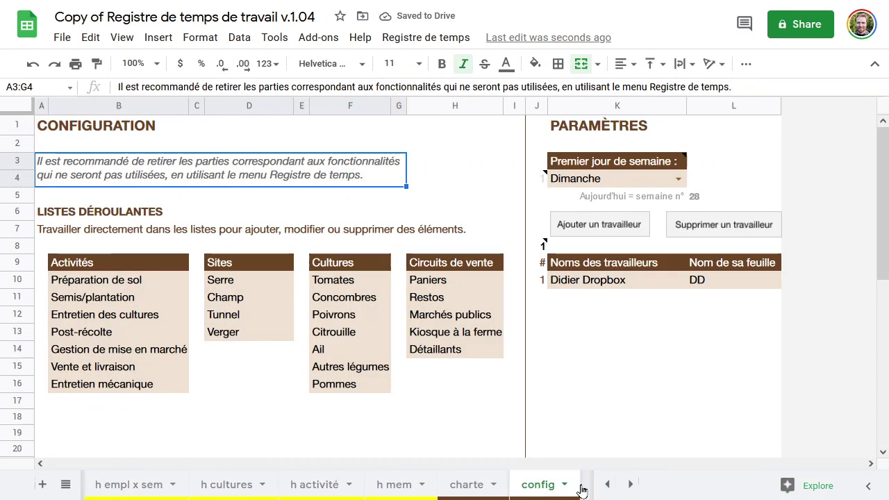
{"action": "left_click", "coordinate": [414, 39]}
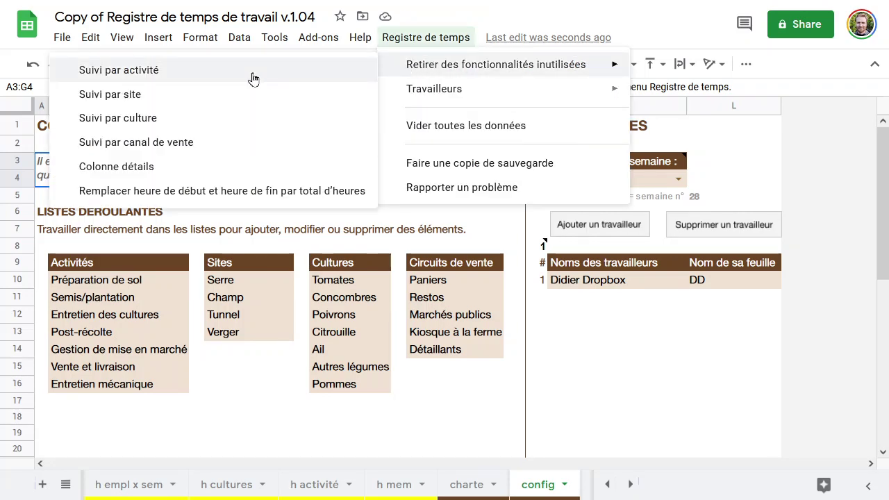
{"action": "left_click", "coordinate": [198, 117]}
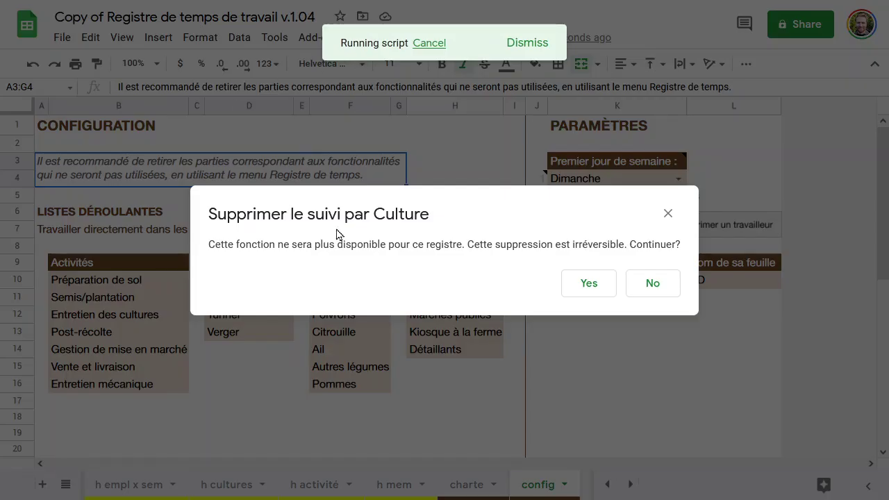
{"action": "left_click", "coordinate": [587, 283]}
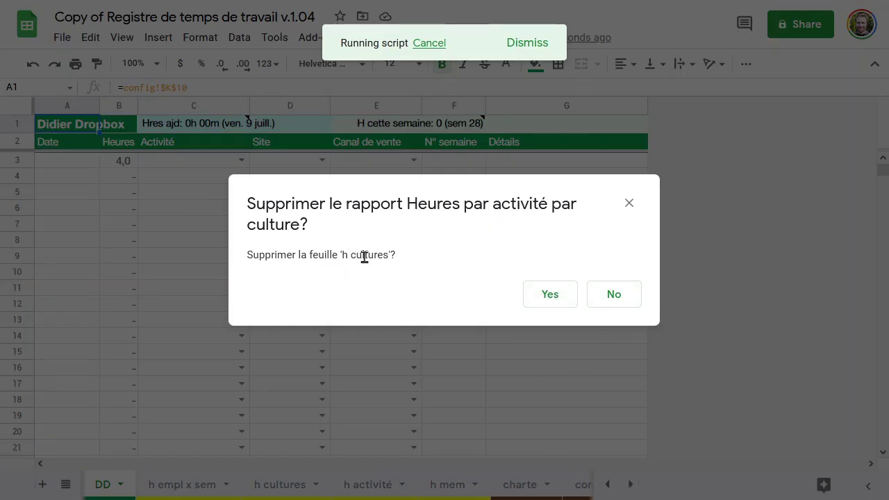
{"action": "left_click", "coordinate": [549, 294]}
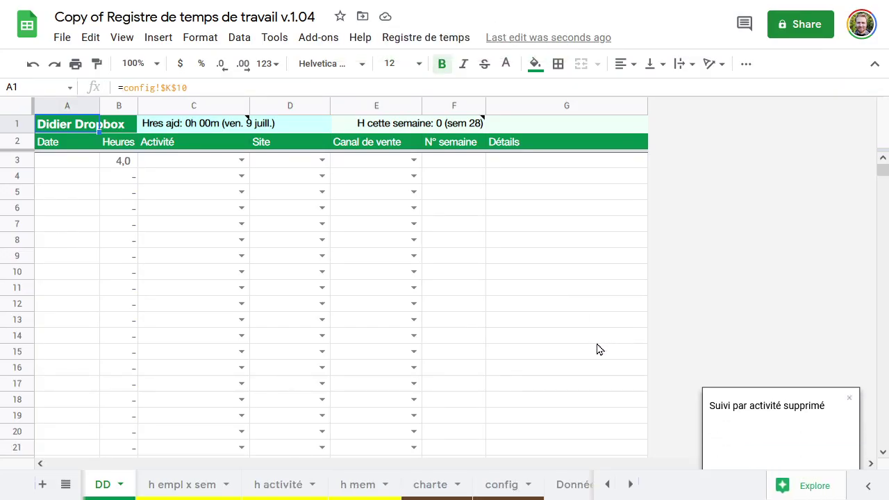
Remove tracking by sales channel (canal de vente) from the register and delete its 'h mem' report sheet.
{"action": "left_click", "coordinate": [507, 484]}
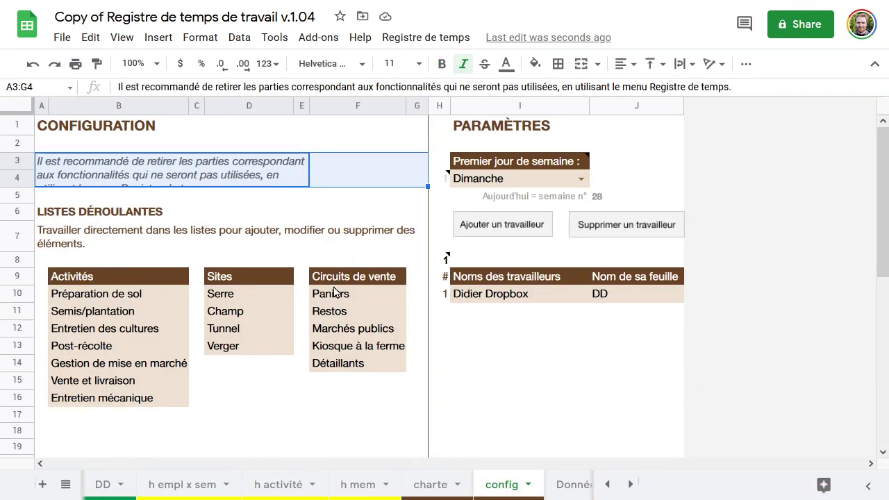
{"action": "left_click", "coordinate": [411, 39]}
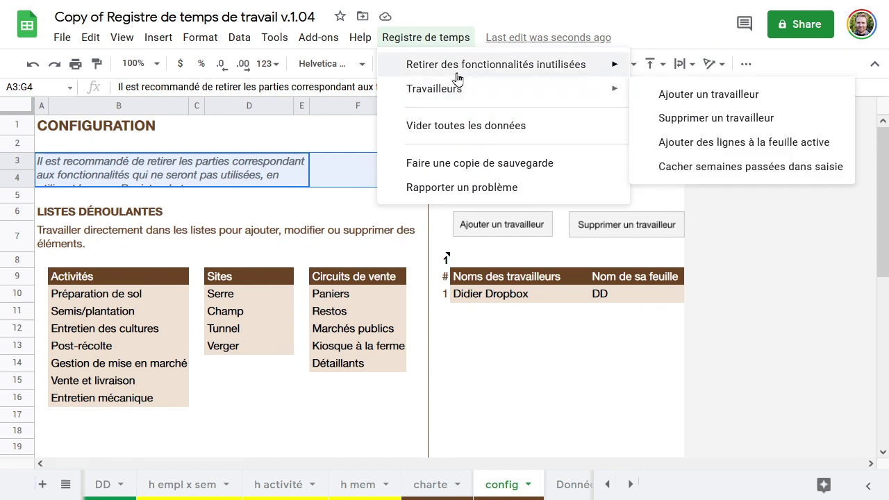
{"action": "mouse_move", "coordinate": [461, 74]}
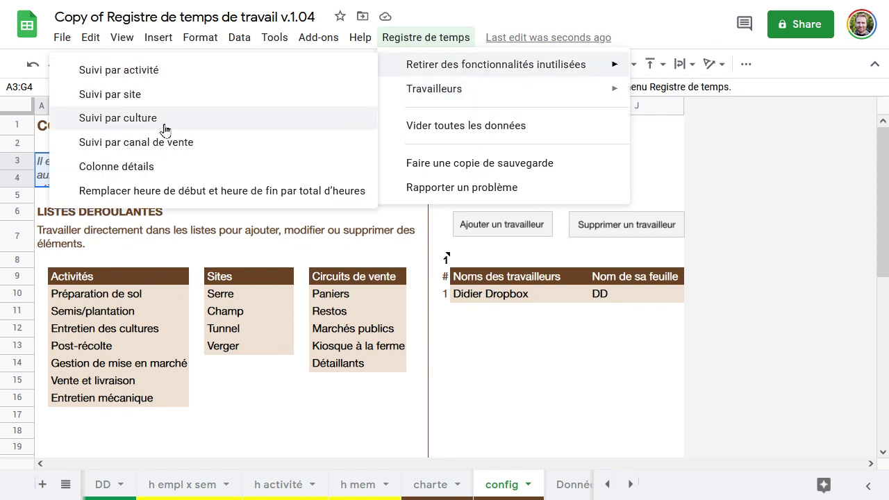
{"action": "left_click", "coordinate": [170, 146]}
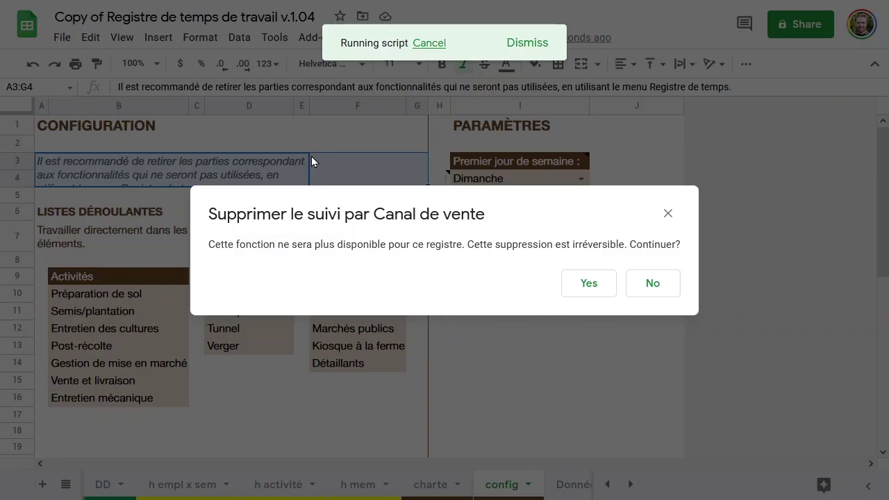
{"action": "left_click", "coordinate": [588, 283]}
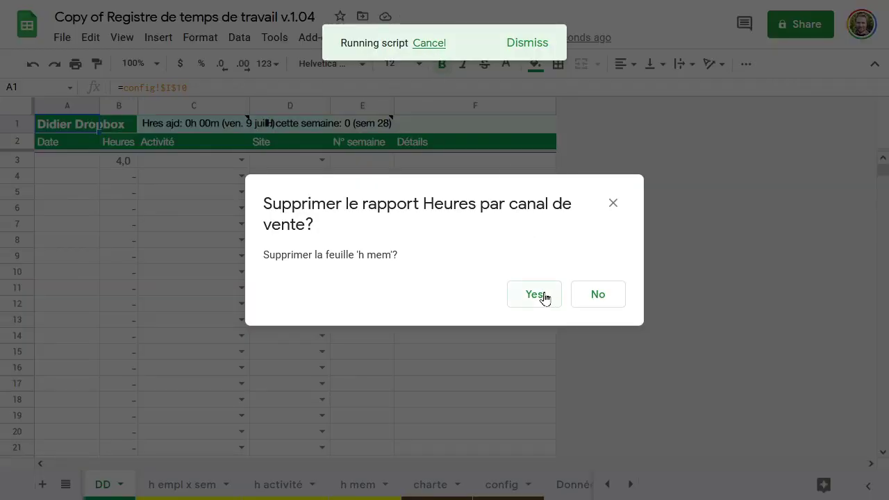
{"action": "left_click", "coordinate": [549, 302]}
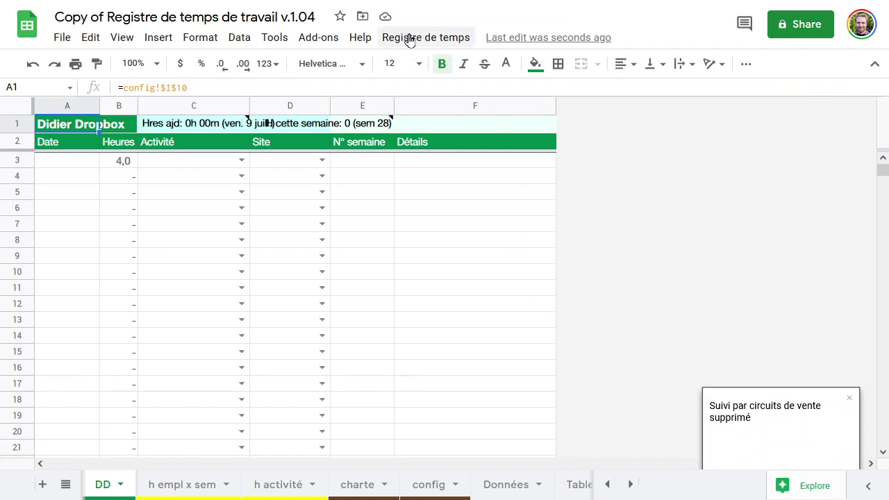
Remove tracking by site from the register, accepting the irreversible deletion.
{"action": "left_click", "coordinate": [408, 38]}
{"action": "mouse_move", "coordinate": [449, 70]}
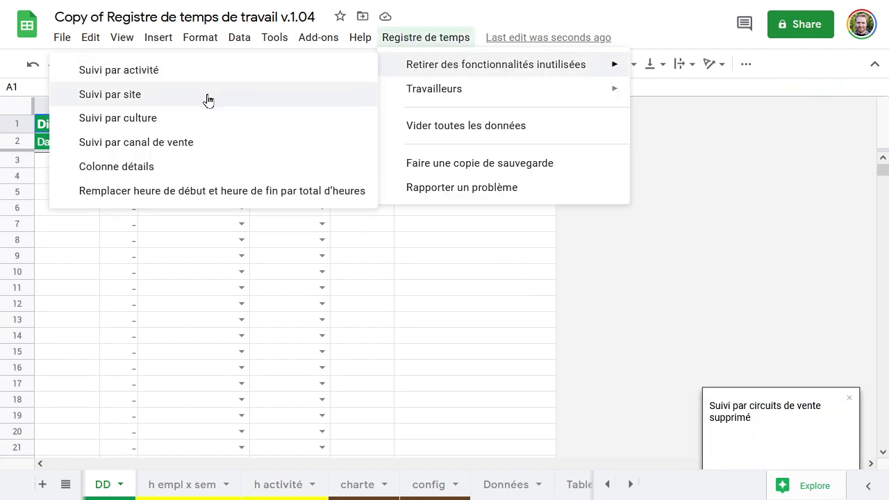
{"action": "left_click", "coordinate": [143, 98]}
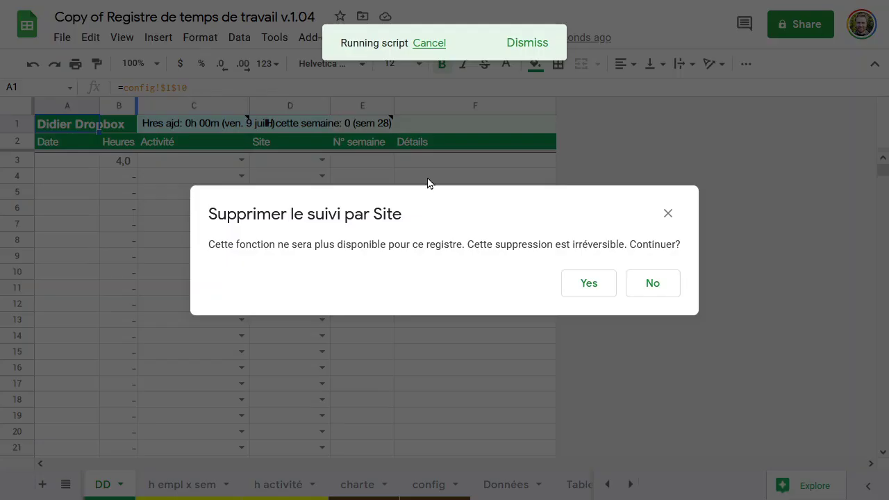
{"action": "left_click", "coordinate": [586, 285]}
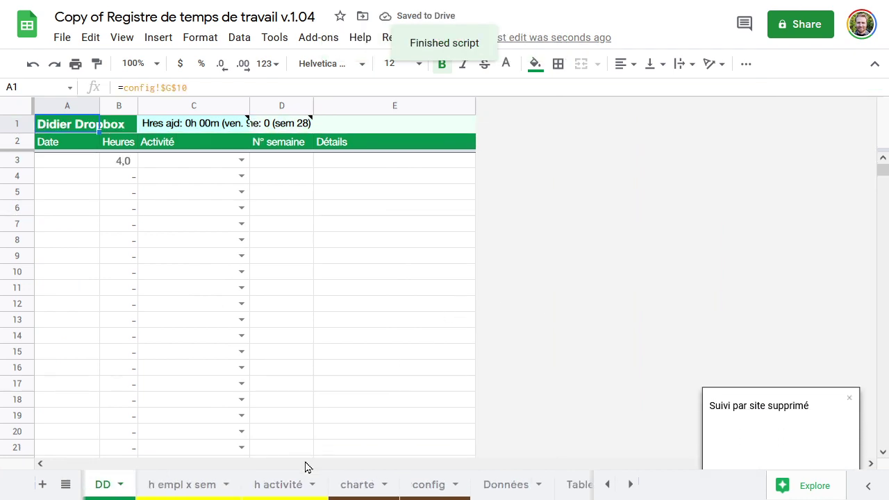
Review the list of remaining sheets and the activity choices offered in the first row of DD.
{"action": "left_click", "coordinate": [66, 485]}
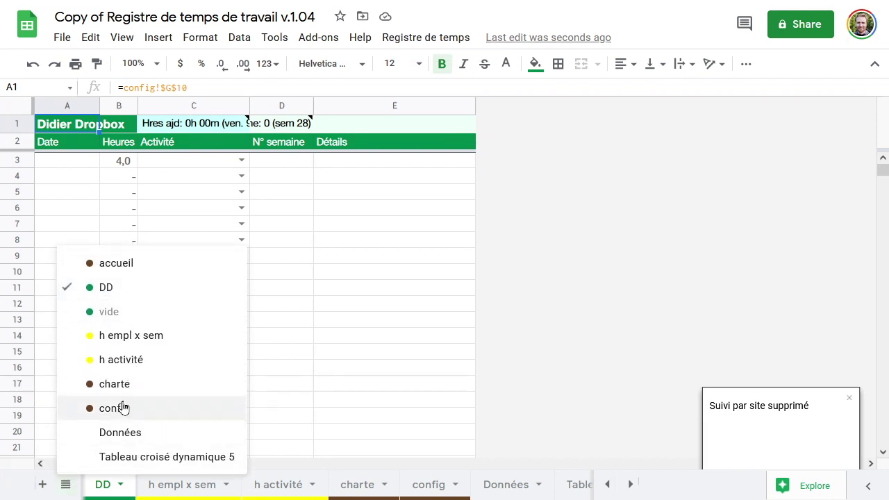
{"action": "left_click", "coordinate": [321, 387]}
{"action": "left_click", "coordinate": [203, 208]}
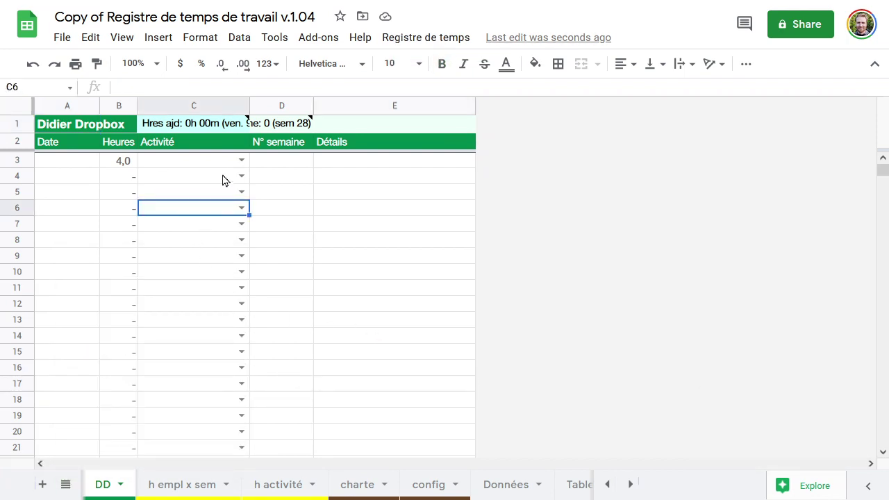
{"action": "left_click", "coordinate": [234, 161]}
{"action": "left_click", "coordinate": [241, 160]}
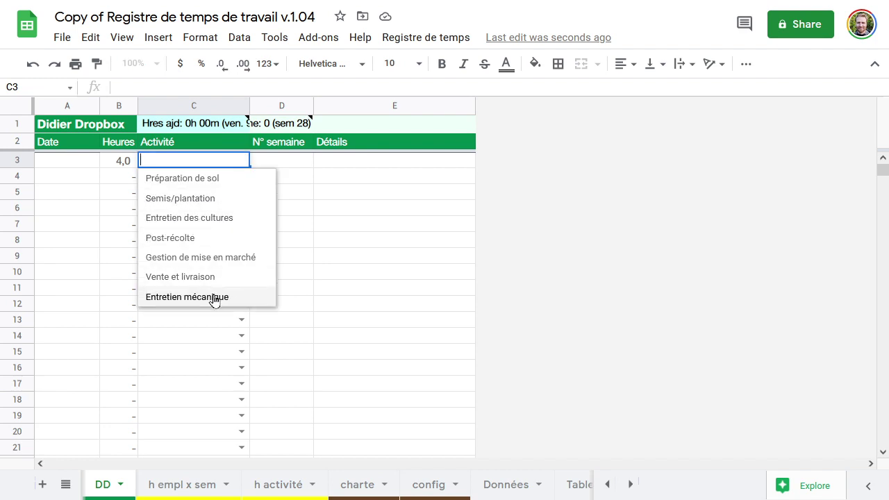
{"action": "left_click", "coordinate": [118, 164]}
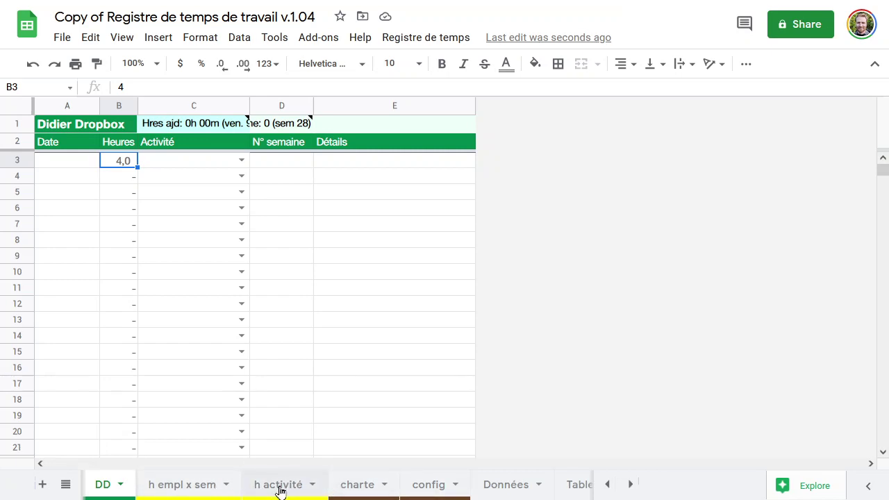
Check the hours-by-activity report and the lists and worker entry on the config sheet.
{"action": "left_click", "coordinate": [281, 487]}
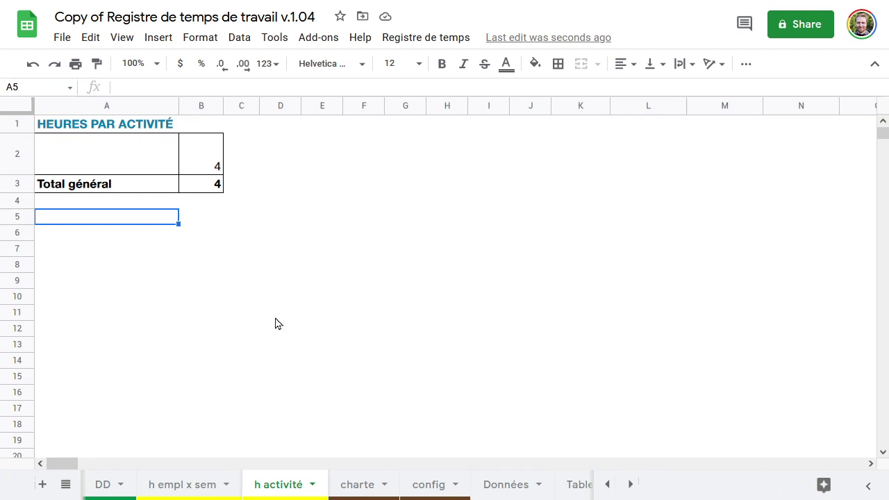
{"action": "left_click", "coordinate": [435, 489]}
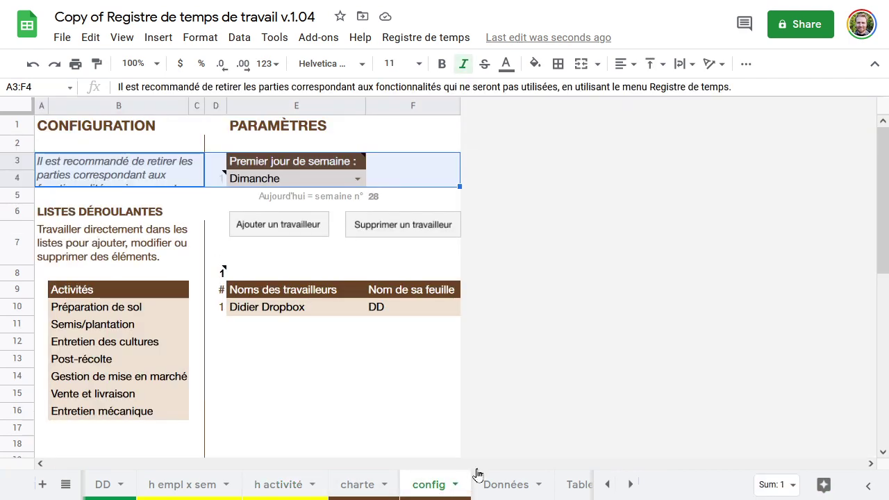
{"action": "left_click", "coordinate": [290, 307]}
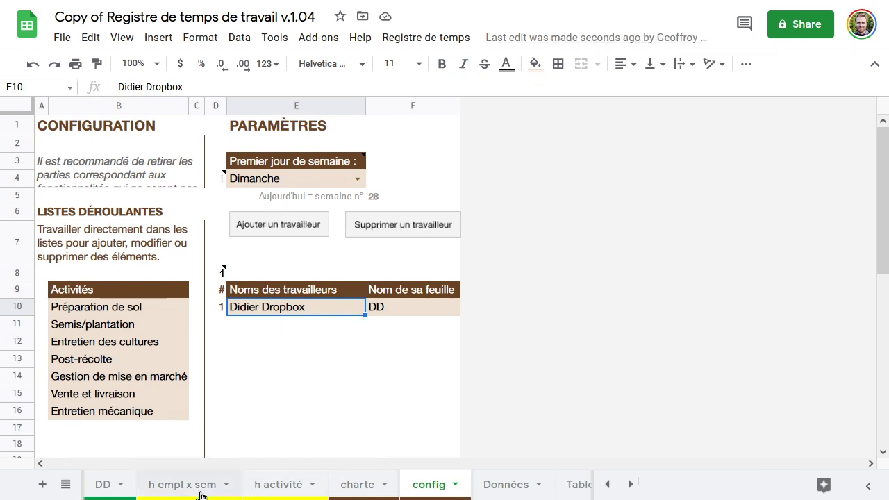
Review the Détails column on the DD sheet, the config sheet and the columns of the Données sheet.
{"action": "left_click", "coordinate": [65, 486]}
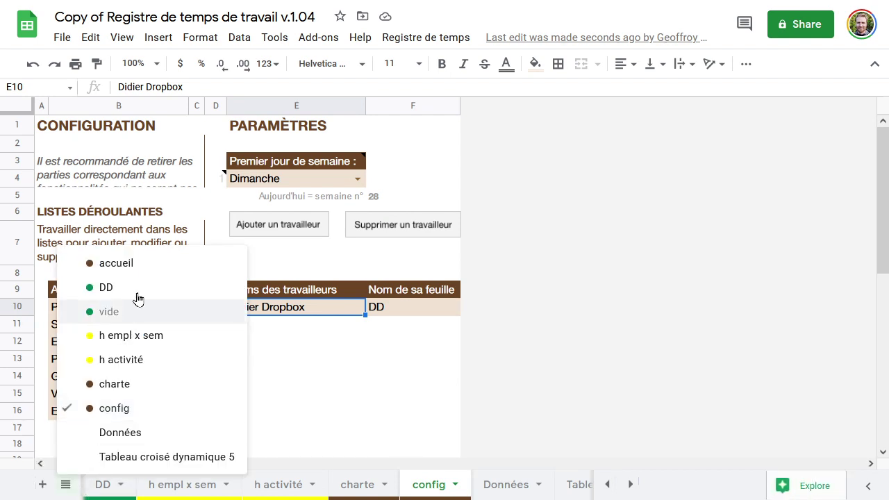
{"action": "left_click", "coordinate": [143, 290]}
{"action": "left_click", "coordinate": [364, 165]}
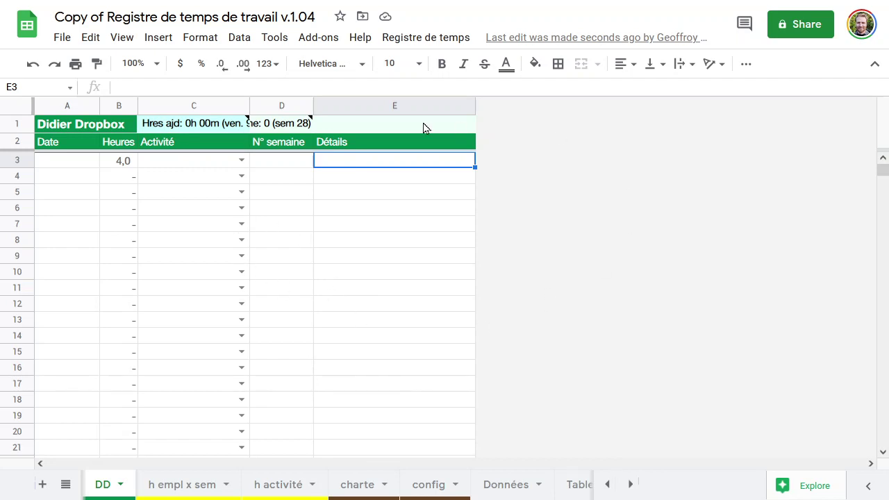
{"action": "left_click", "coordinate": [434, 40]}
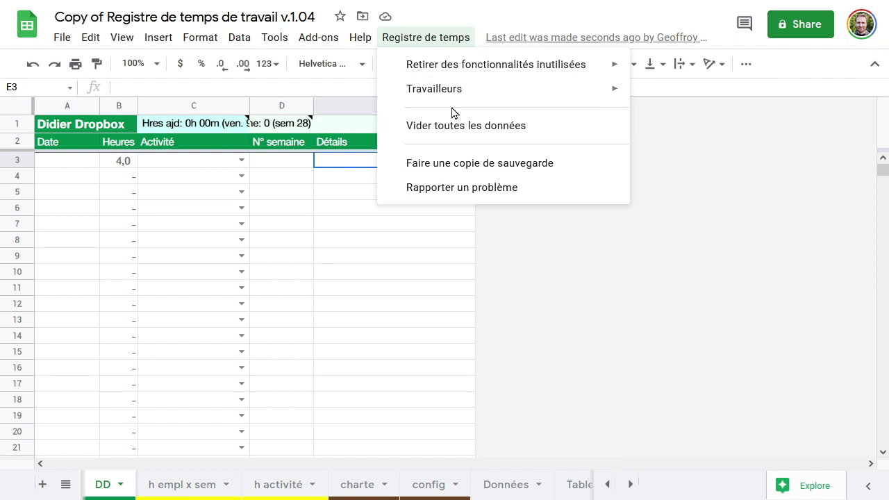
{"action": "left_click", "coordinate": [432, 484]}
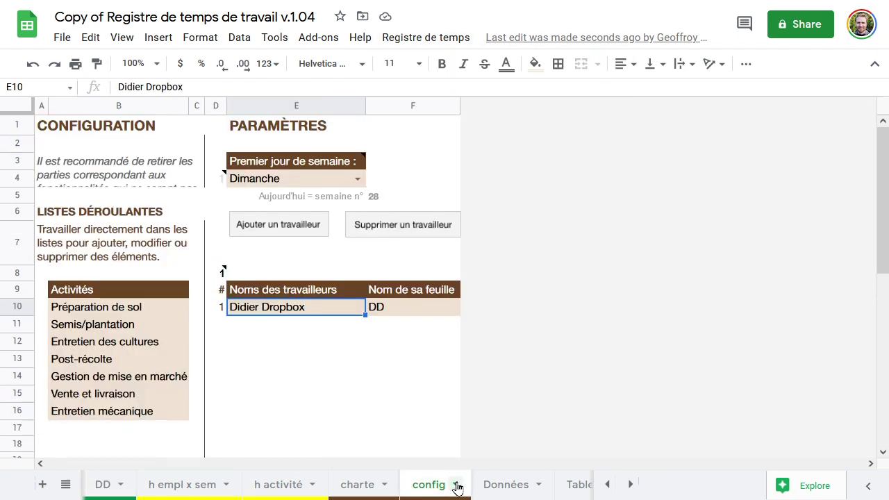
{"action": "left_click", "coordinate": [516, 484]}
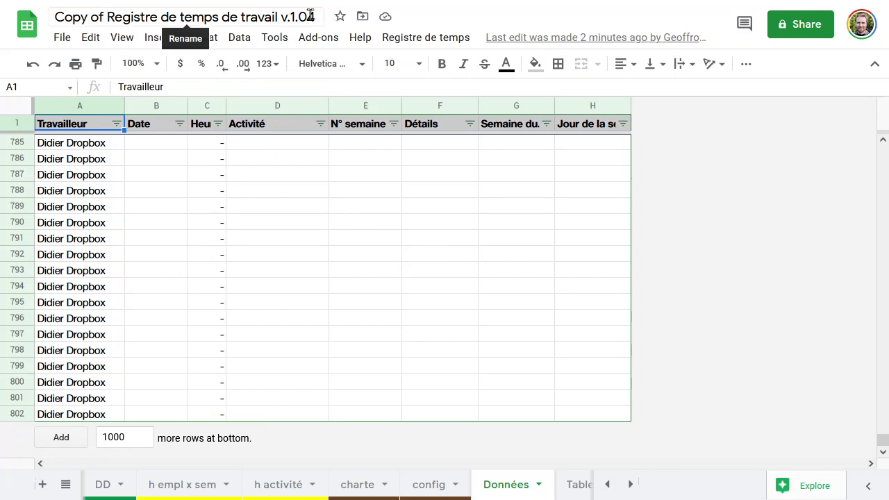
{"action": "mouse_move", "coordinate": [297, 6]}
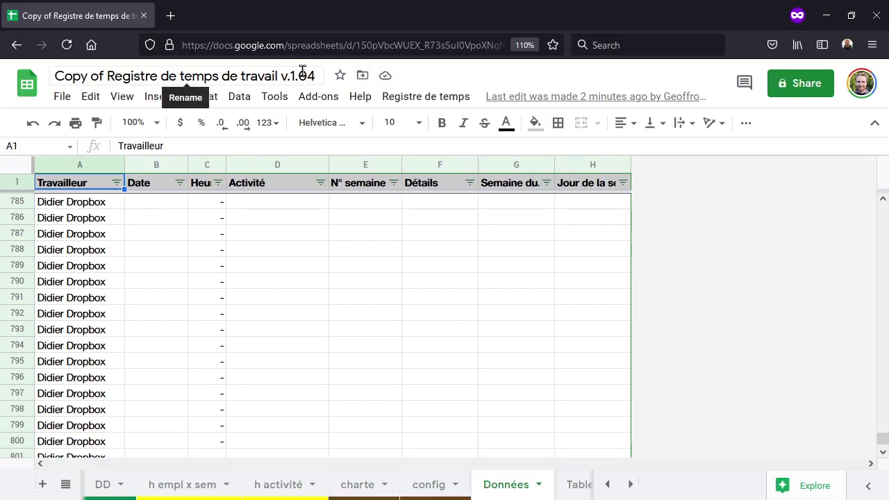